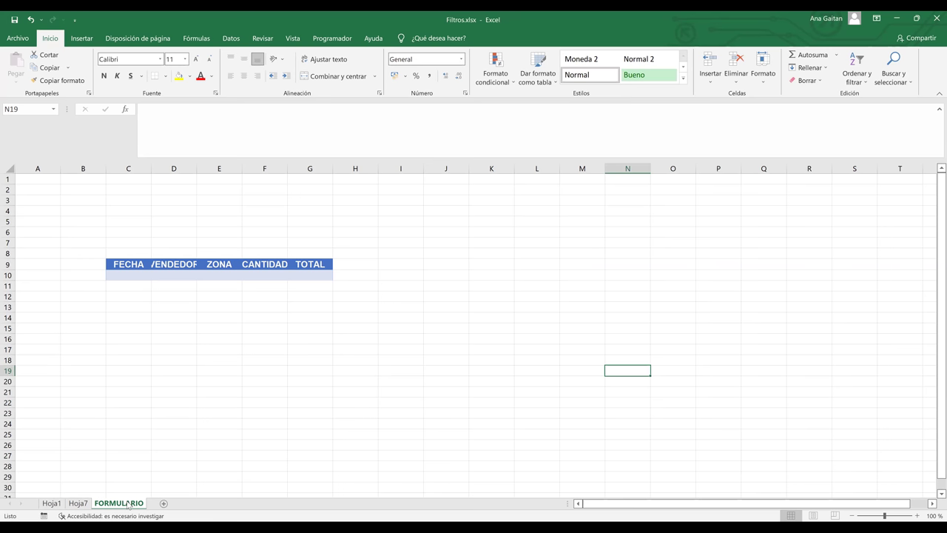
Widen the FECHA, VENDEDOR, ZONA, CANTIDAD and TOTAL columns of the FORMULARIO sheet so the table headers have more room.
{"action": "left_click", "coordinate": [224, 302]}
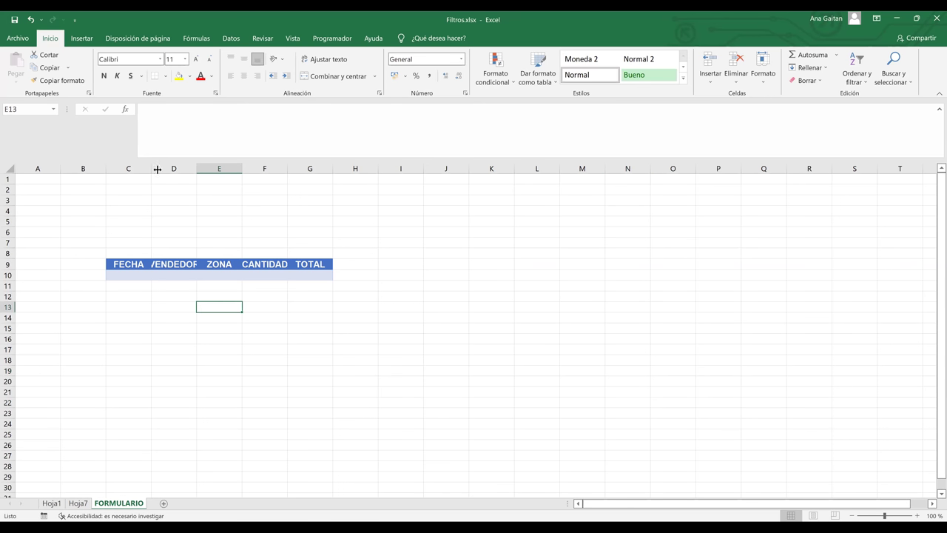
{"action": "left_click_drag", "start_coordinate": [157, 168], "coordinate": [161, 169]}
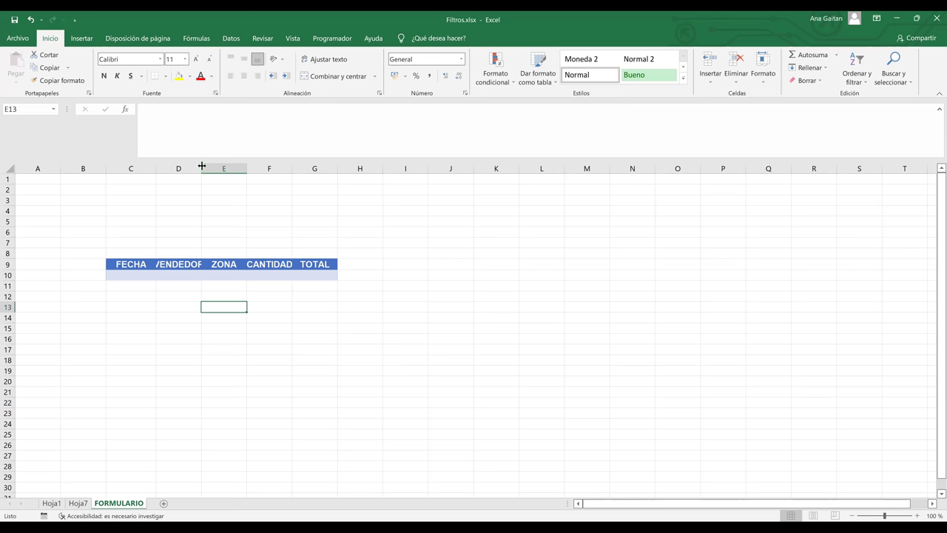
{"action": "left_click_drag", "start_coordinate": [252, 168], "coordinate": [296, 168]}
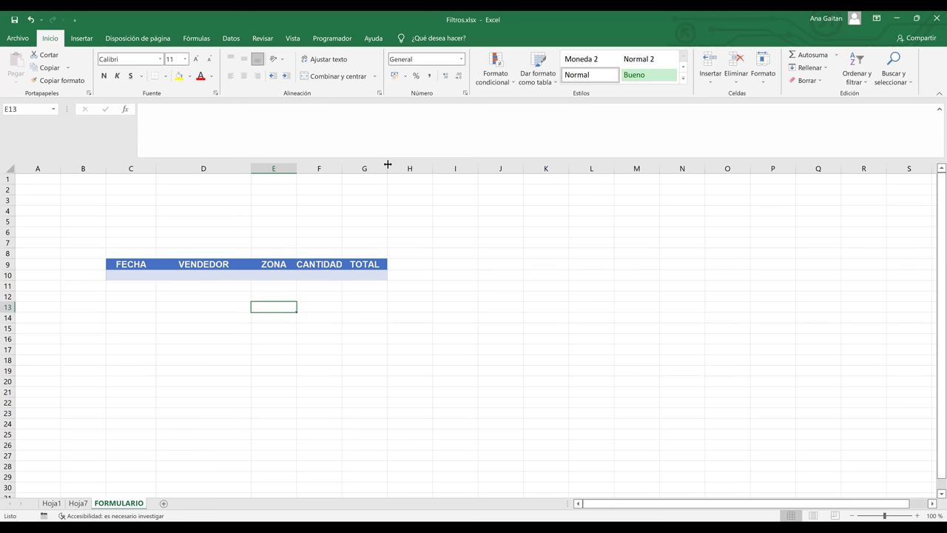
{"action": "left_click_drag", "start_coordinate": [420, 168], "coordinate": [421, 168]}
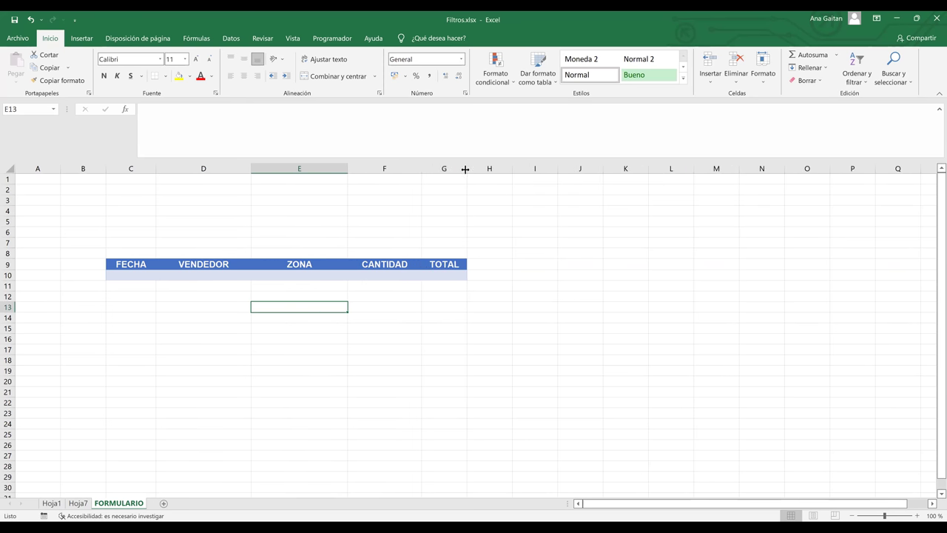
{"action": "left_click", "coordinate": [538, 219]}
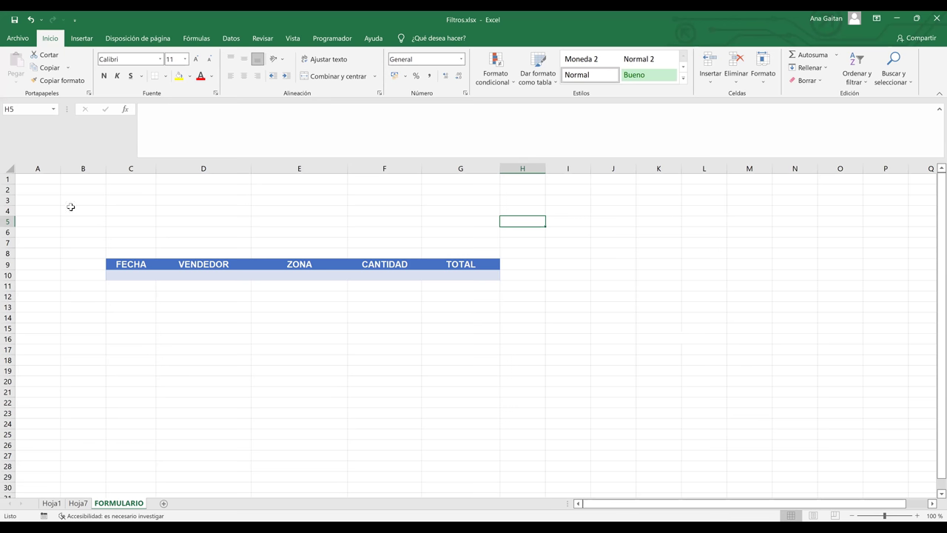
Open the Excel options for customizing the Quick Access Toolbar (Barra de herramientas de acceso rápido).
{"action": "left_click", "coordinate": [16, 41]}
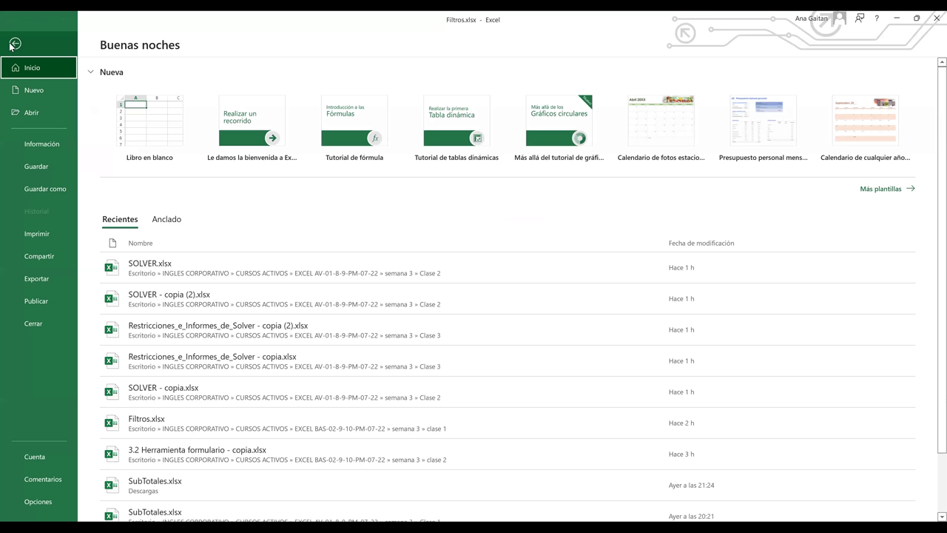
{"action": "left_click", "coordinate": [38, 502]}
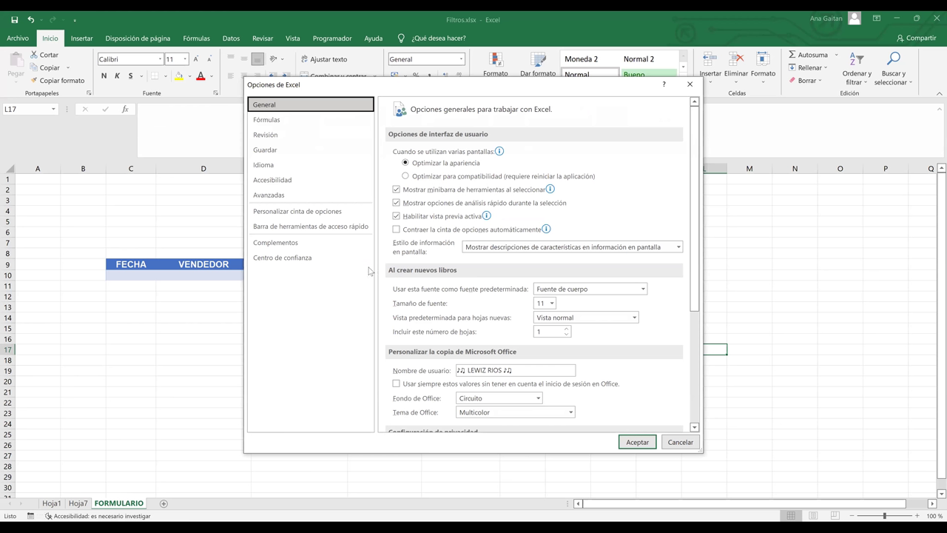
{"action": "left_click", "coordinate": [351, 227]}
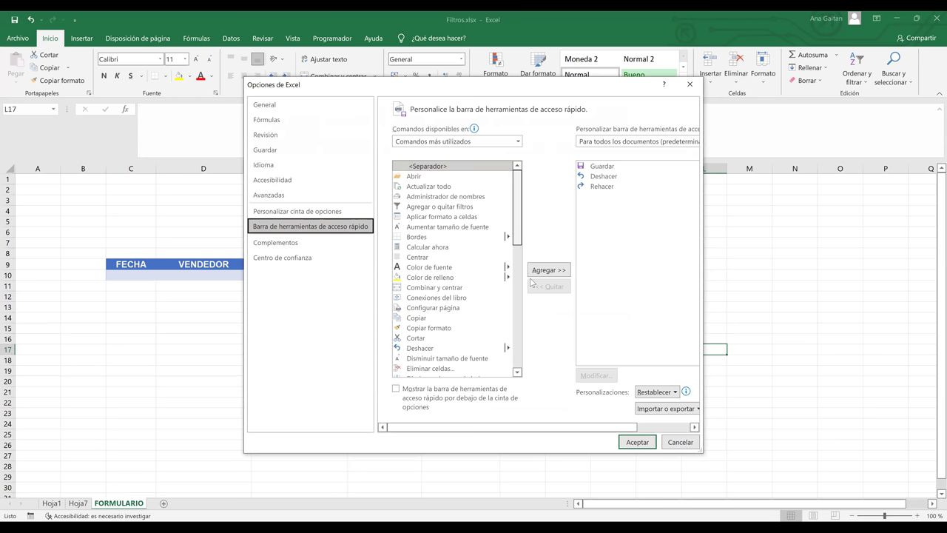
Look through the Comandos más utilizados list for the Formulario command.
{"action": "scroll", "coordinate": [521, 333], "scroll_direction": "down", "scroll_amount": 8}
{"action": "scroll", "coordinate": [533, 235], "scroll_direction": "up", "scroll_amount": 1}
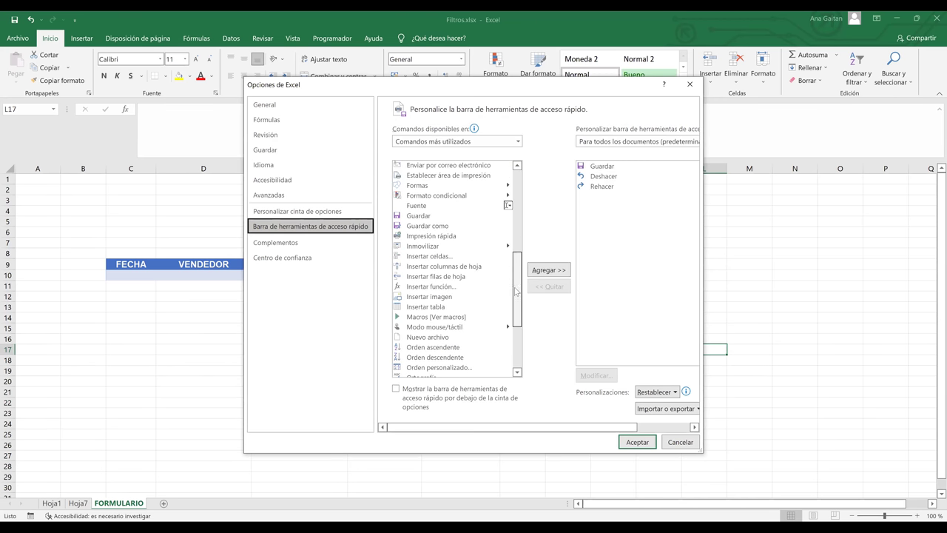
{"action": "left_click_drag", "start_coordinate": [517, 300], "coordinate": [517, 327]}
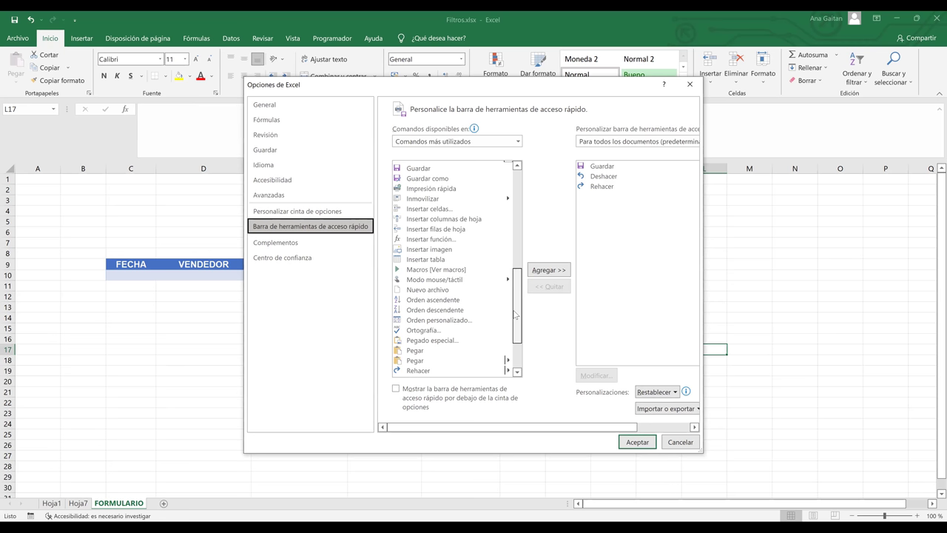
{"action": "scroll", "coordinate": [516, 311], "scroll_direction": "down", "scroll_amount": 2}
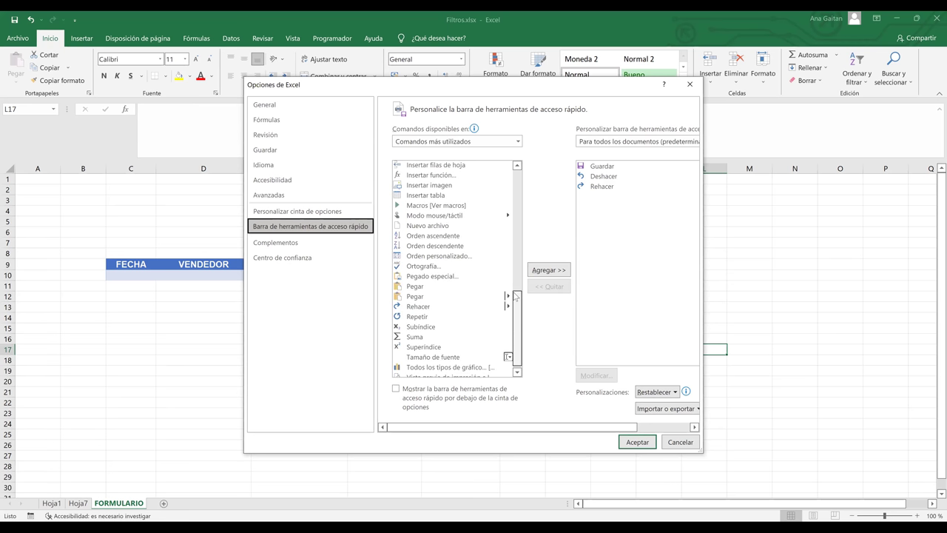
{"action": "left_click", "coordinate": [520, 224]}
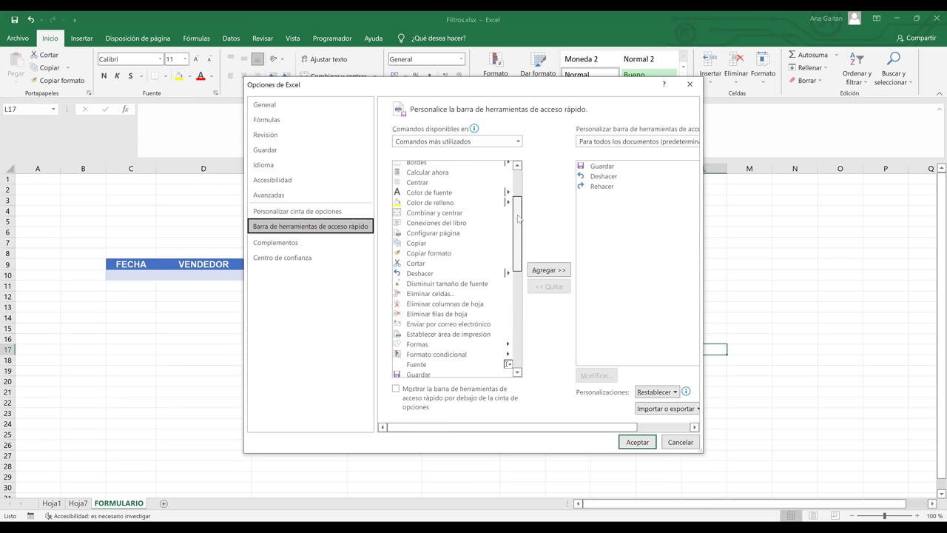
{"action": "left_click", "coordinate": [517, 195]}
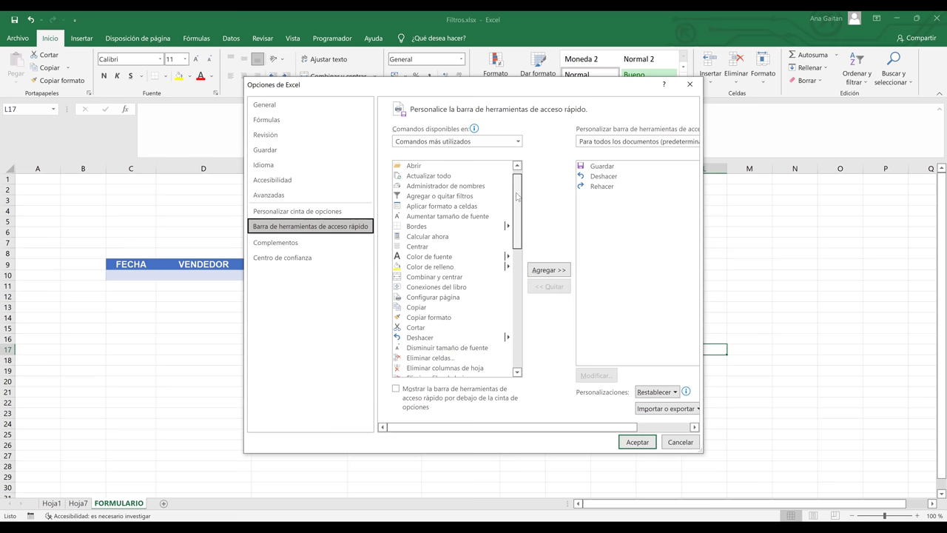
{"action": "scroll", "coordinate": [521, 234], "scroll_direction": "down", "scroll_amount": 3}
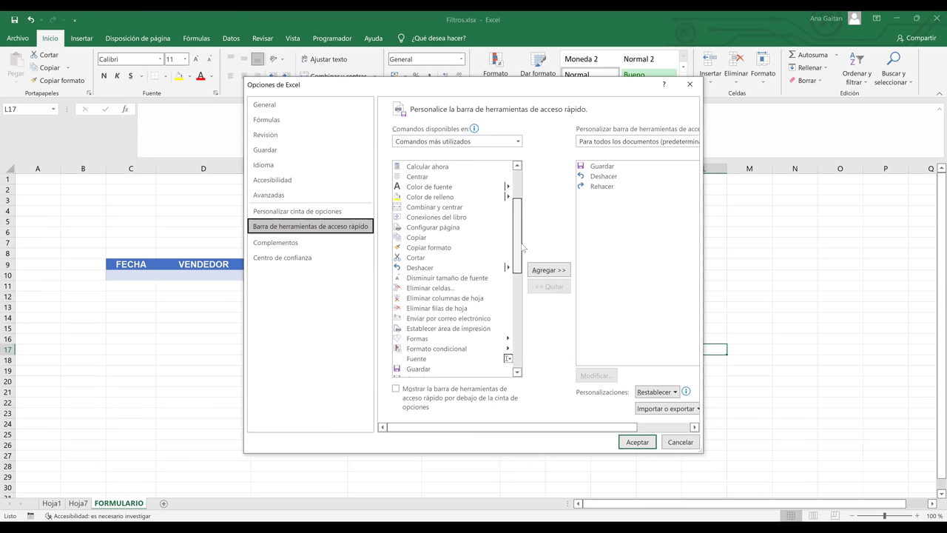
{"action": "scroll", "coordinate": [527, 207], "scroll_direction": "up", "scroll_amount": 1}
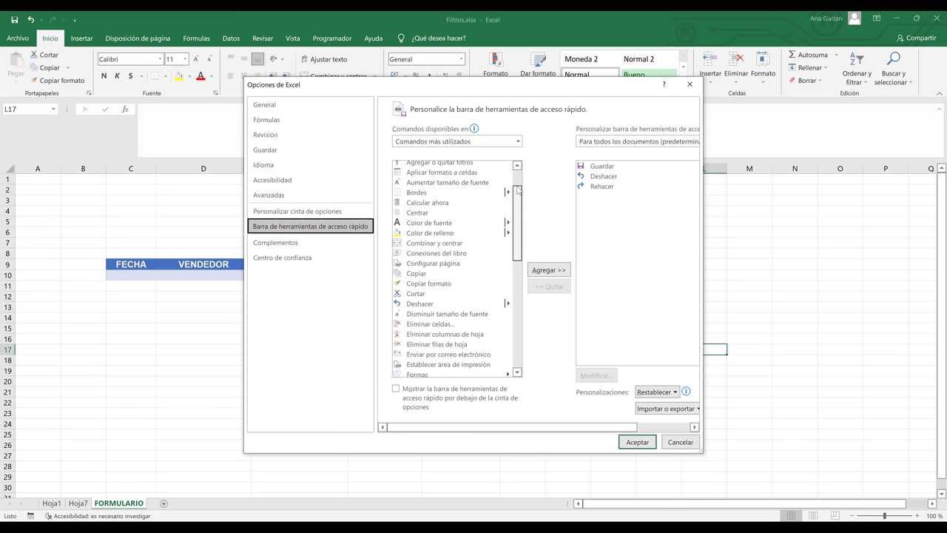
{"action": "scroll", "coordinate": [519, 146], "scroll_direction": "up", "scroll_amount": 1}
Show Todos los comandos as the available commands and add Formulario... to the Quick Access Toolbar list.
{"action": "left_click", "coordinate": [519, 141]}
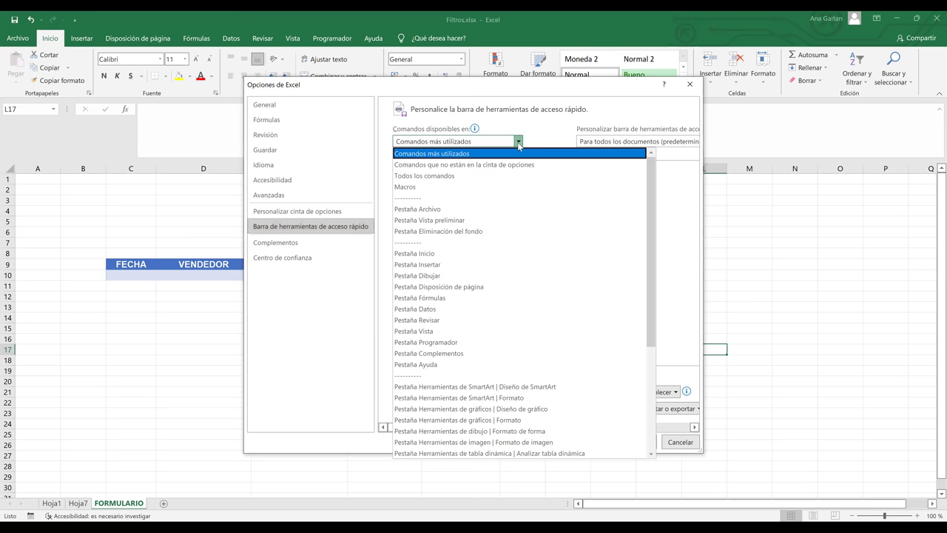
{"action": "left_click", "coordinate": [521, 178]}
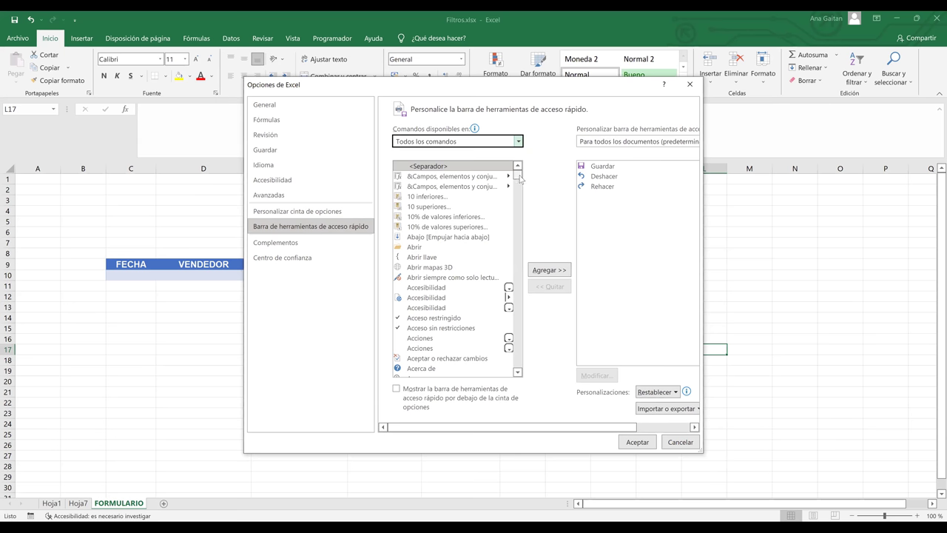
{"action": "left_click_drag", "start_coordinate": [520, 178], "coordinate": [508, 264]}
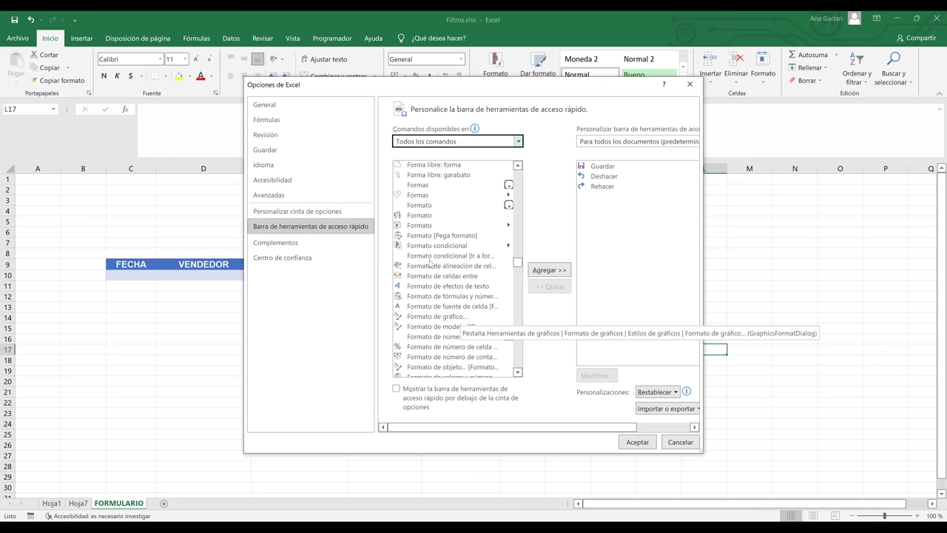
{"action": "left_click", "coordinate": [518, 373]}
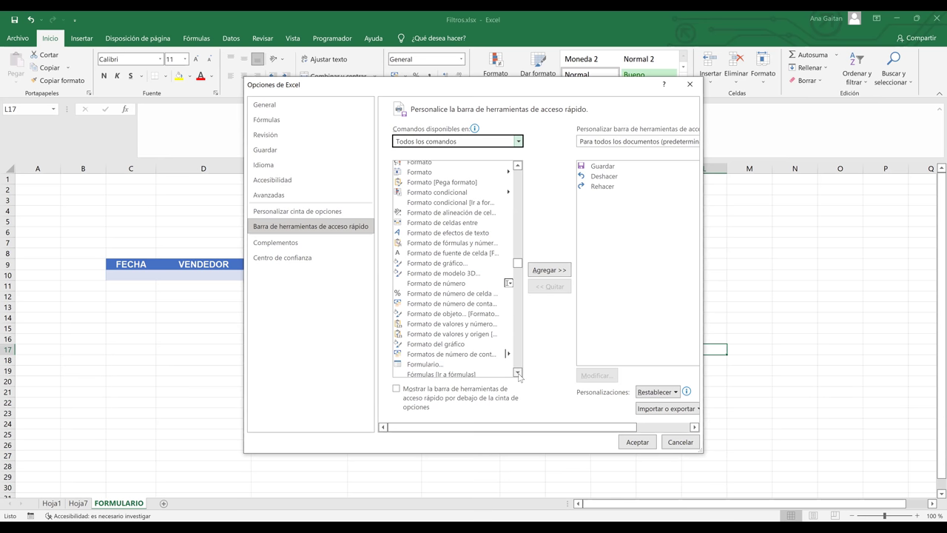
{"action": "scroll", "coordinate": [444, 333], "scroll_direction": "down", "scroll_amount": 2}
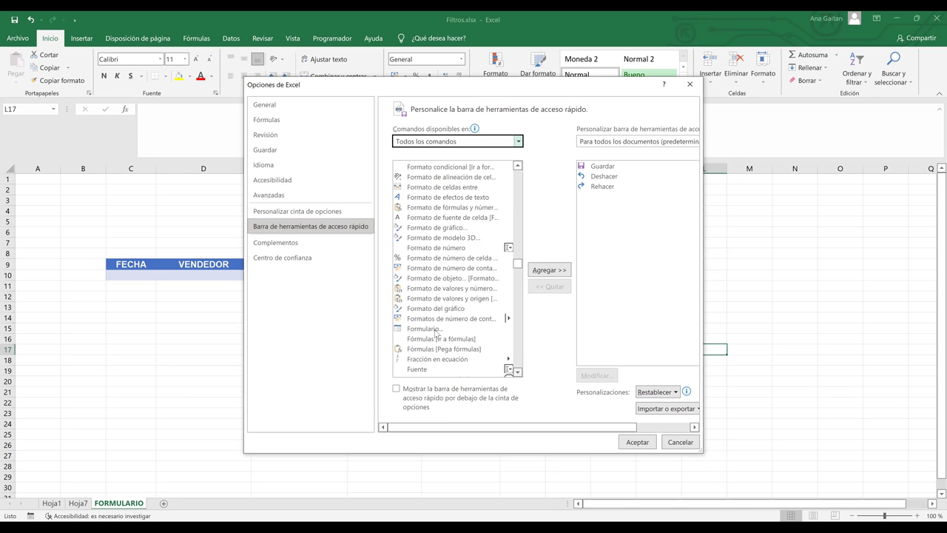
{"action": "left_click", "coordinate": [437, 330]}
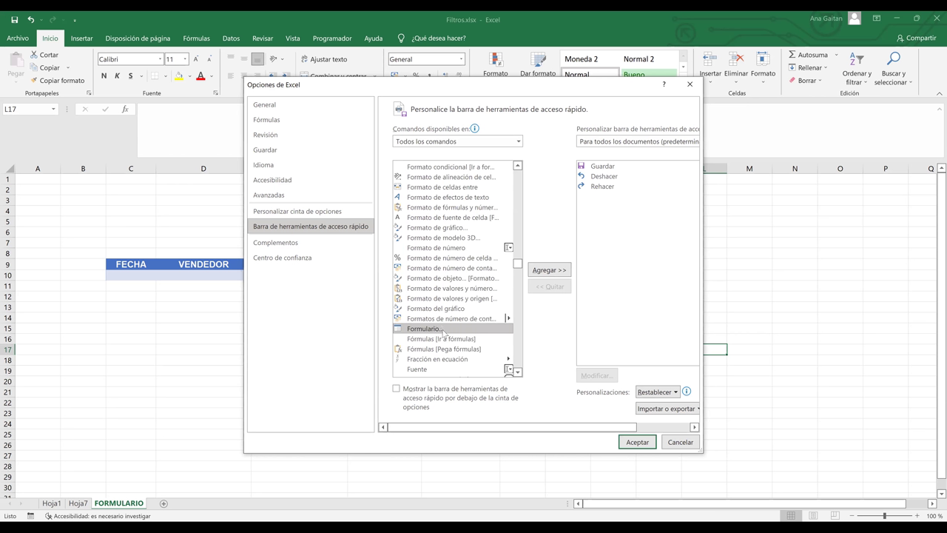
{"action": "left_click", "coordinate": [554, 273]}
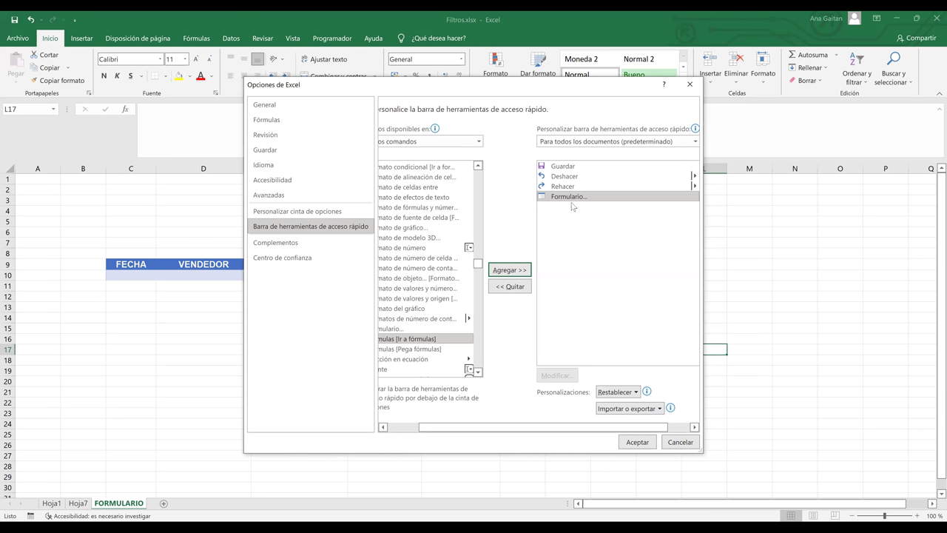
Remove the Formulario... command from the Quick Access Toolbar list.
{"action": "left_click", "coordinate": [571, 197]}
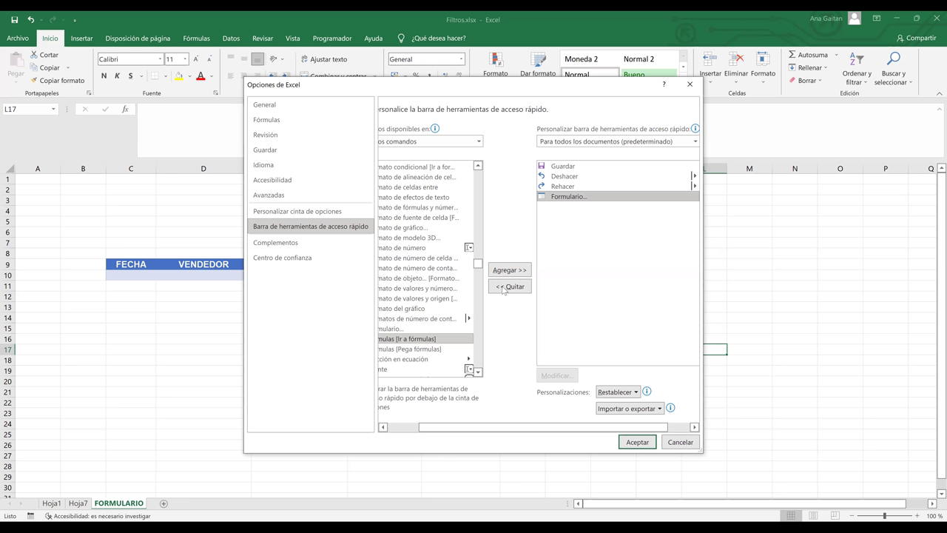
{"action": "left_click", "coordinate": [504, 290]}
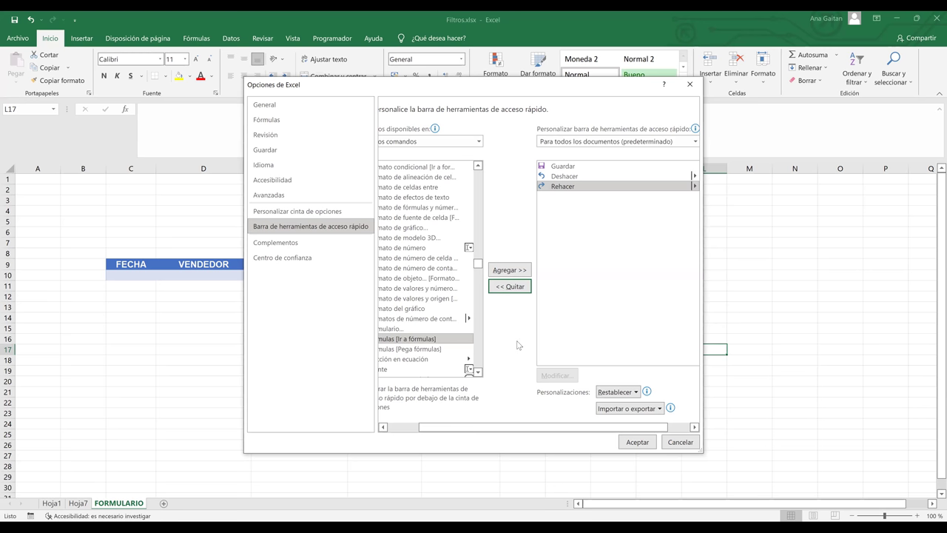
Add the Formulario... command to the Quick Access Toolbar again and accept the Excel options.
{"action": "left_click_drag", "start_coordinate": [438, 430], "coordinate": [406, 422]}
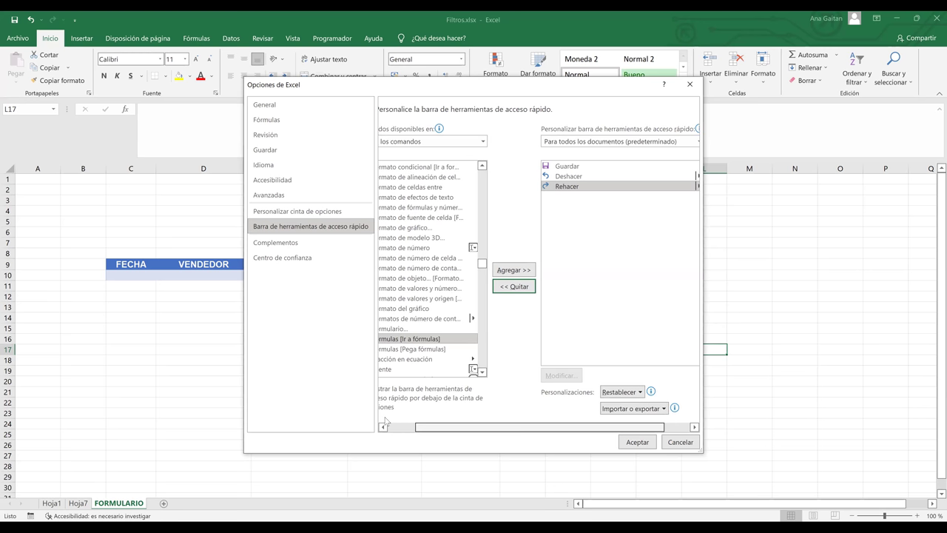
{"action": "left_click", "coordinate": [428, 330]}
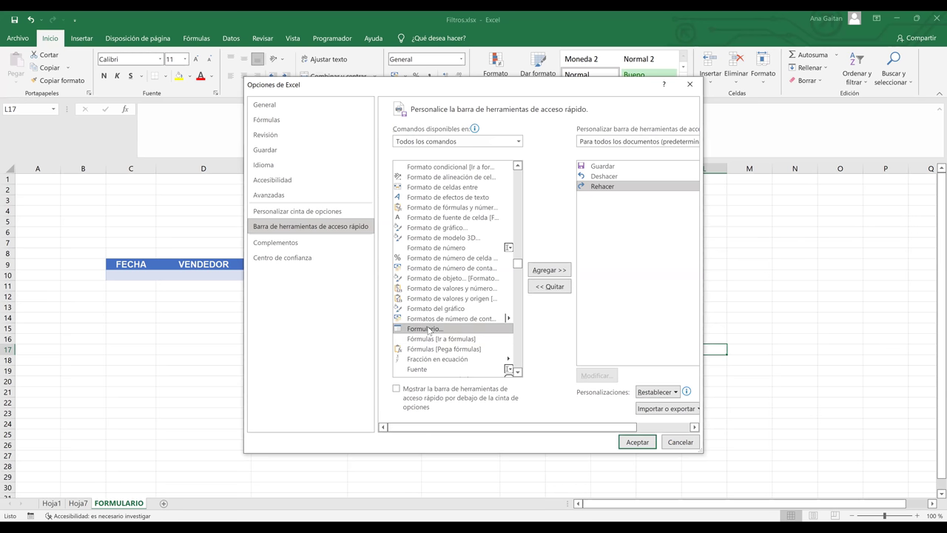
{"action": "double_click", "coordinate": [428, 330]}
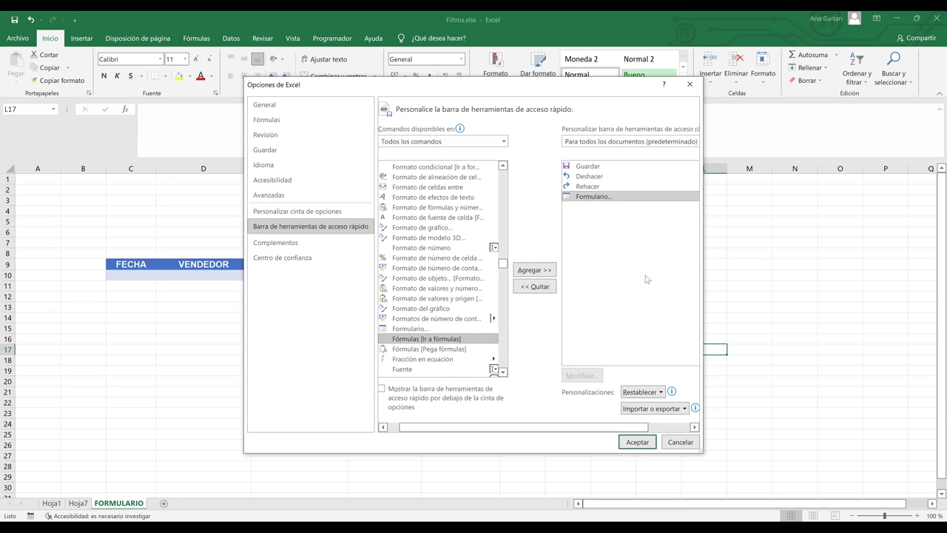
{"action": "left_click", "coordinate": [628, 444]}
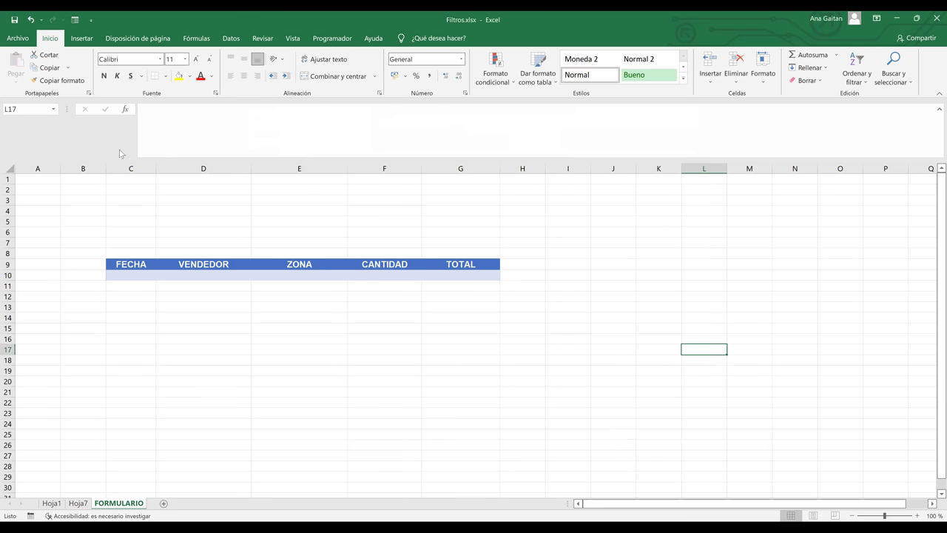
Reopen the Quick Access Toolbar customization, examine the most used commands offered there, and close it without changes.
{"action": "left_click", "coordinate": [91, 20]}
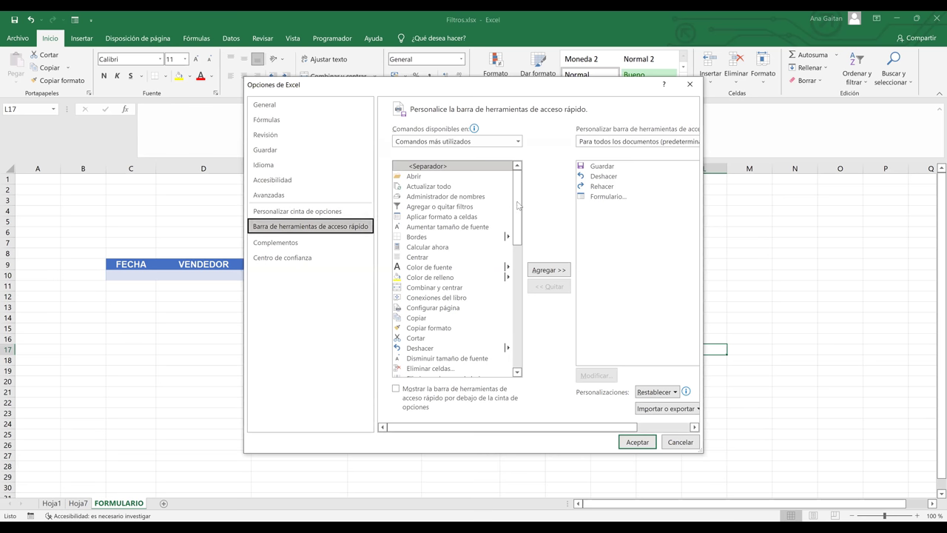
{"action": "scroll", "coordinate": [490, 314], "scroll_direction": "down", "scroll_amount": 10}
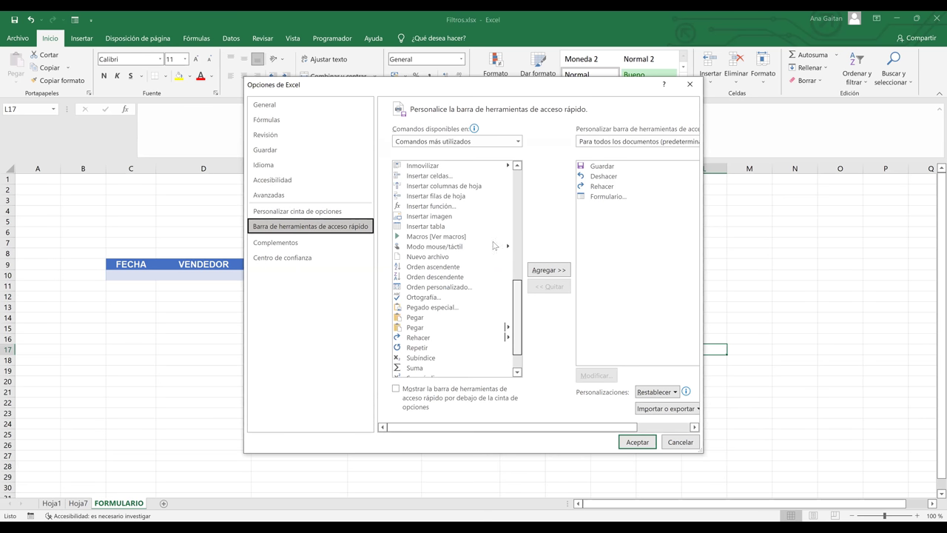
{"action": "scroll", "coordinate": [495, 245], "scroll_direction": "up", "scroll_amount": 7}
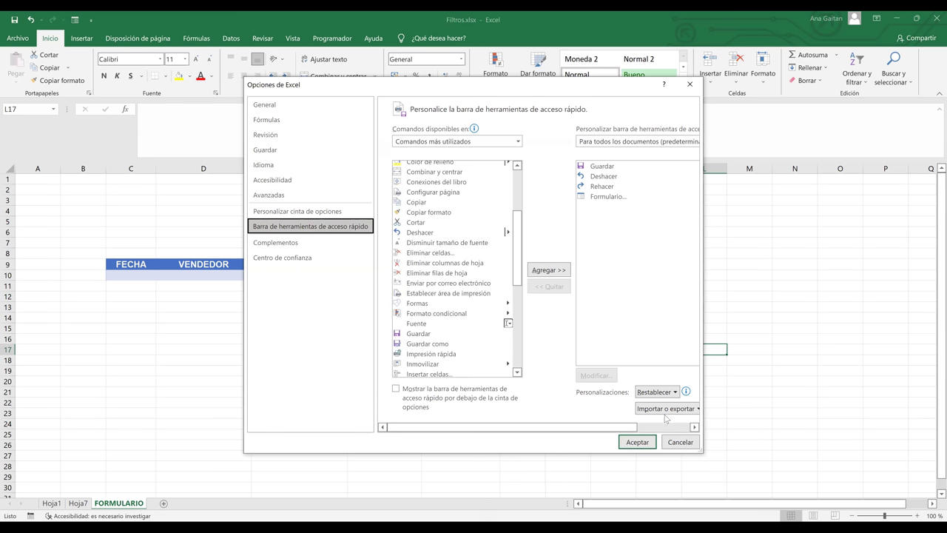
{"action": "left_click", "coordinate": [687, 446]}
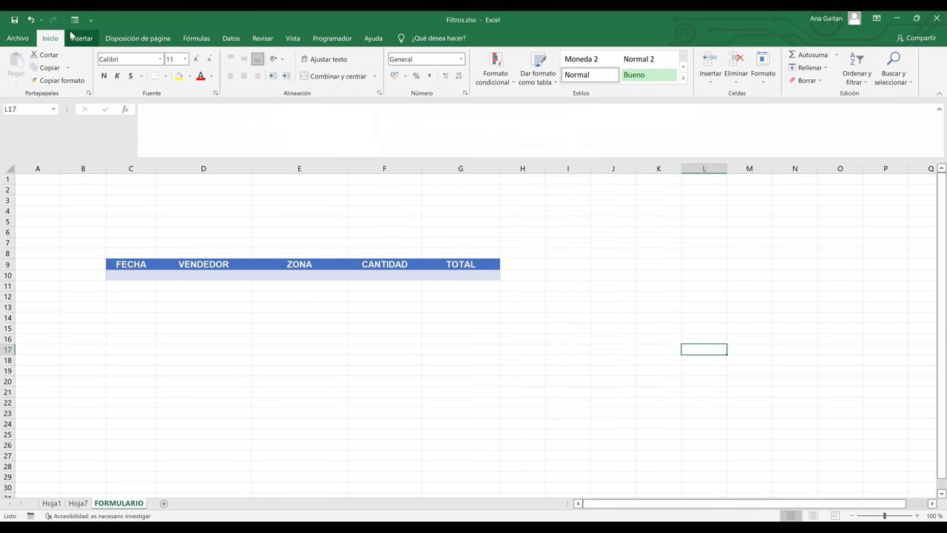
{"action": "left_click", "coordinate": [183, 407]}
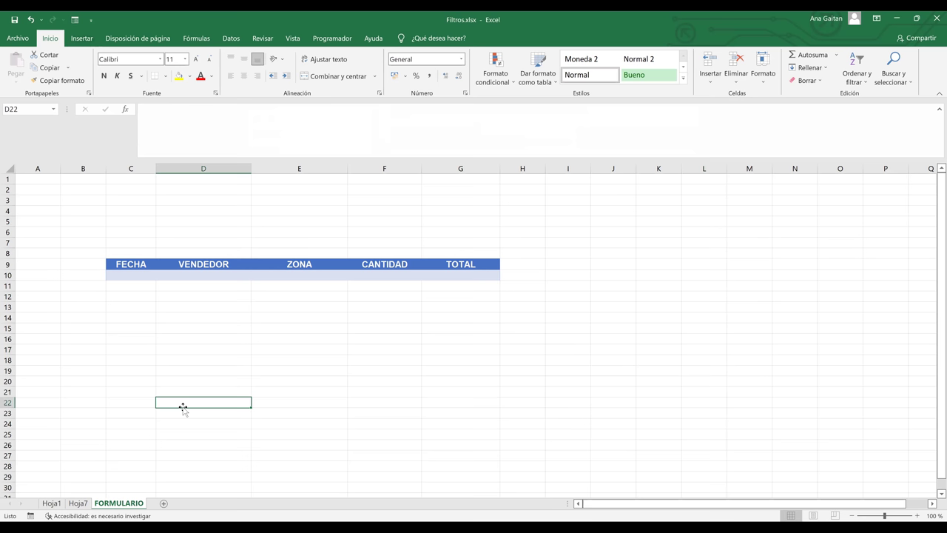
{"action": "left_click", "coordinate": [336, 319]}
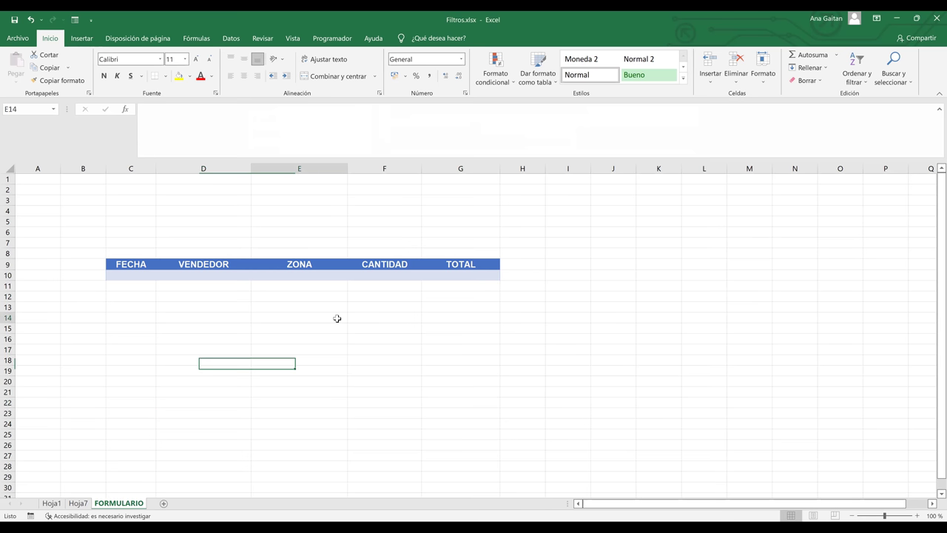
{"action": "left_click", "coordinate": [191, 362]}
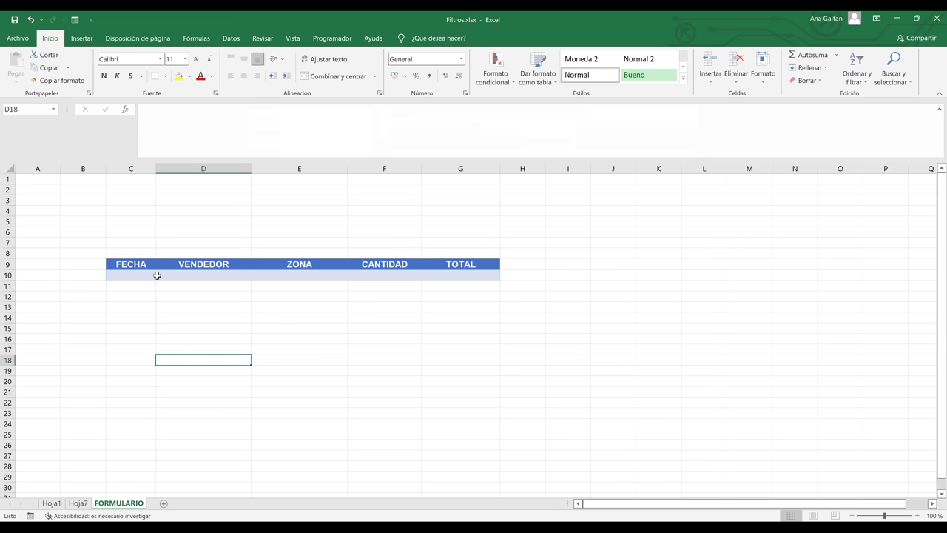
Widen the FECHA column (column C) of the sales table.
{"action": "left_click_drag", "start_coordinate": [140, 264], "coordinate": [454, 236]}
{"action": "left_click", "coordinate": [568, 242]}
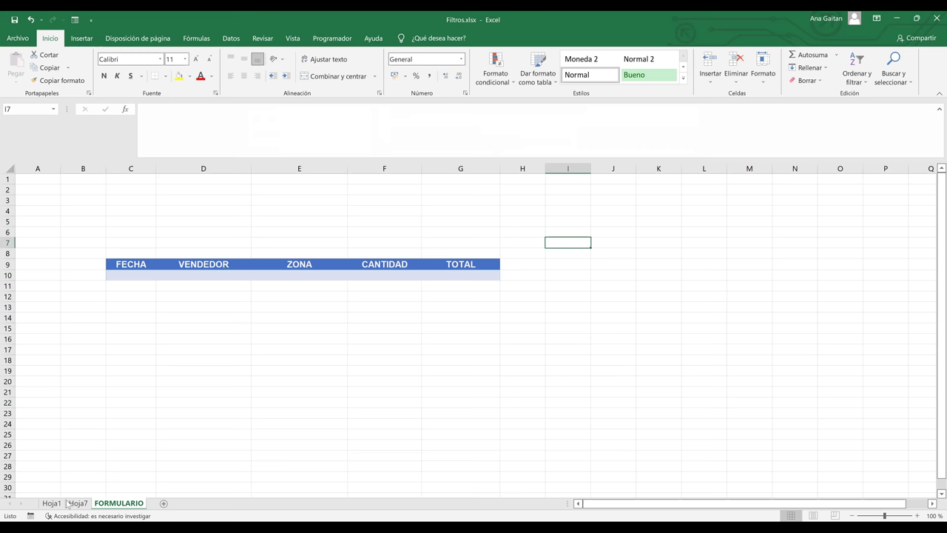
{"action": "left_click_drag", "start_coordinate": [179, 169], "coordinate": [208, 170]}
{"action": "left_click", "coordinate": [322, 431]}
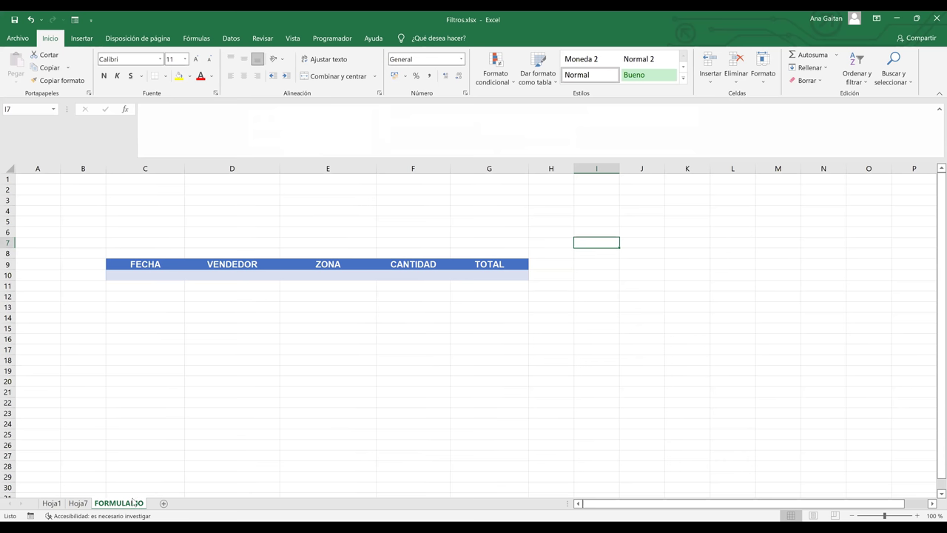
Look at the employee table on Hoja7 and go through the FECHA to TOTAL headers on the FORMULARIO sheet.
{"action": "left_click", "coordinate": [80, 504]}
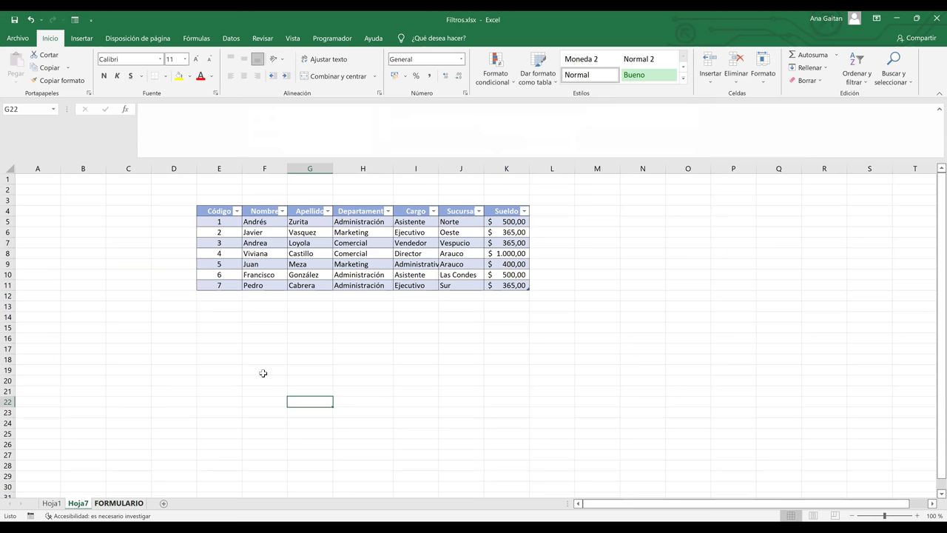
{"action": "key", "text": "ctrl+Page_Down"}
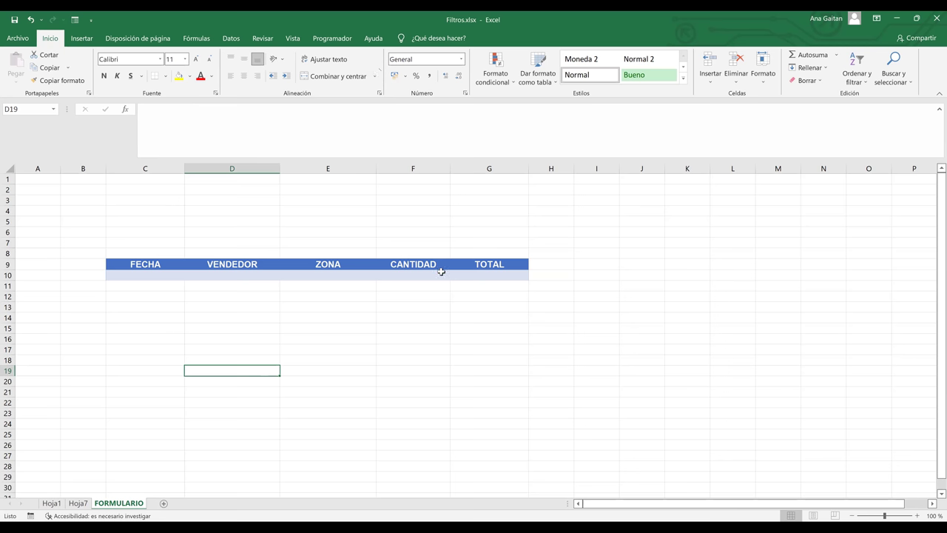
{"action": "left_click", "coordinate": [149, 264]}
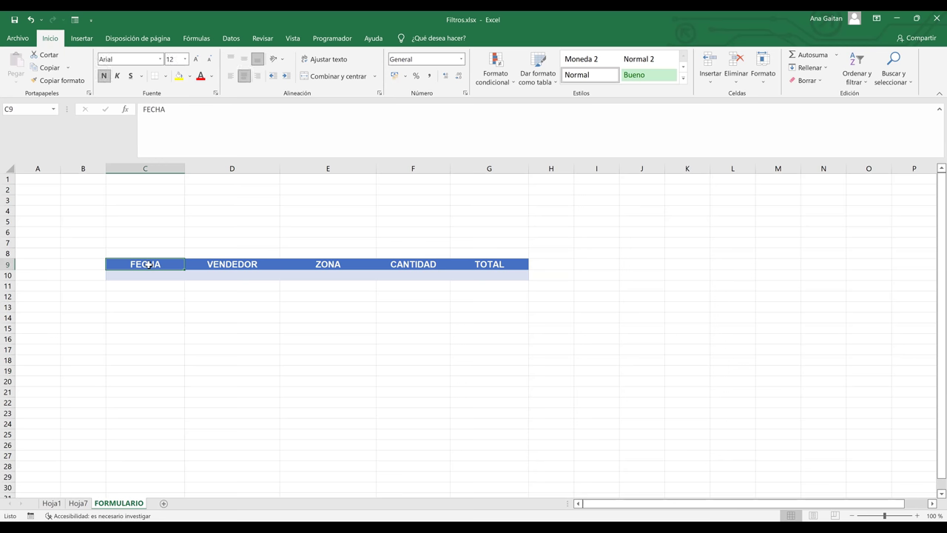
{"action": "left_click", "coordinate": [232, 267]}
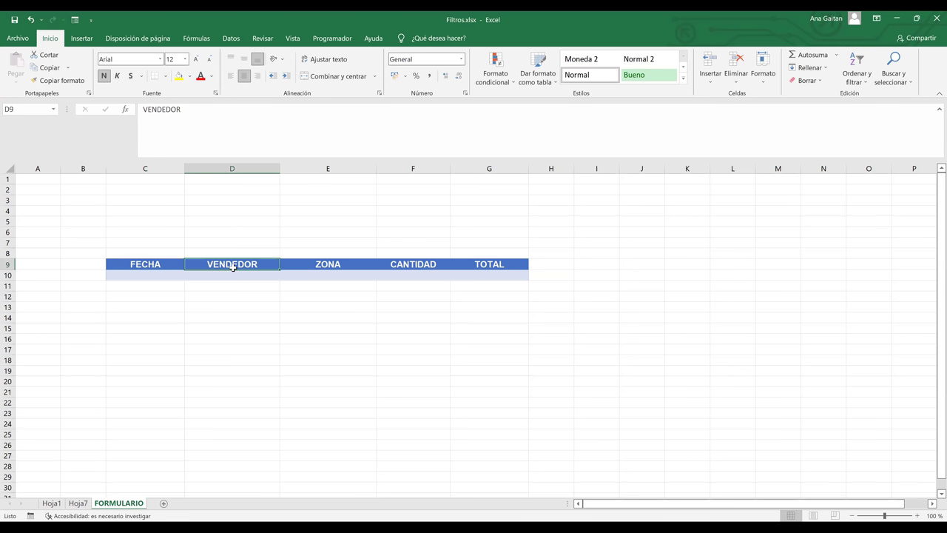
{"action": "left_click", "coordinate": [314, 265]}
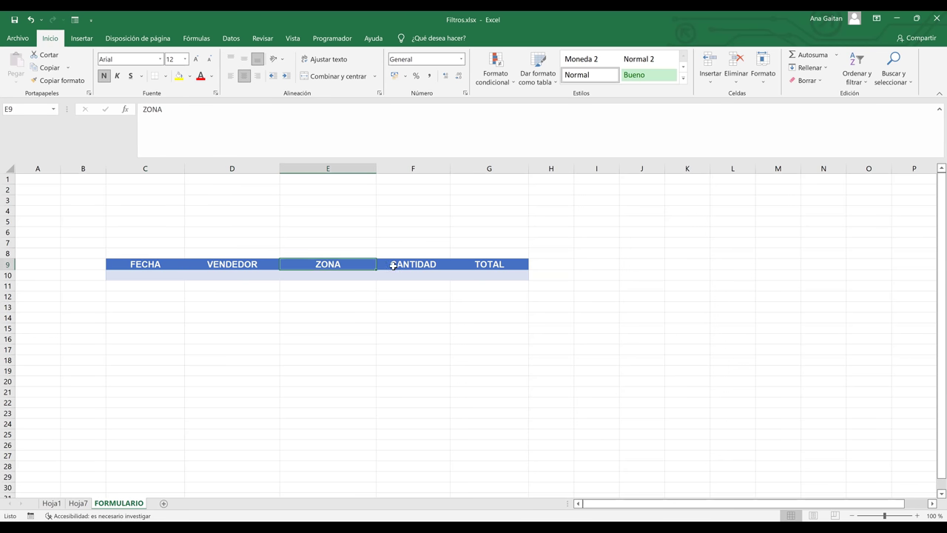
{"action": "left_click", "coordinate": [393, 264]}
{"action": "left_click", "coordinate": [491, 264]}
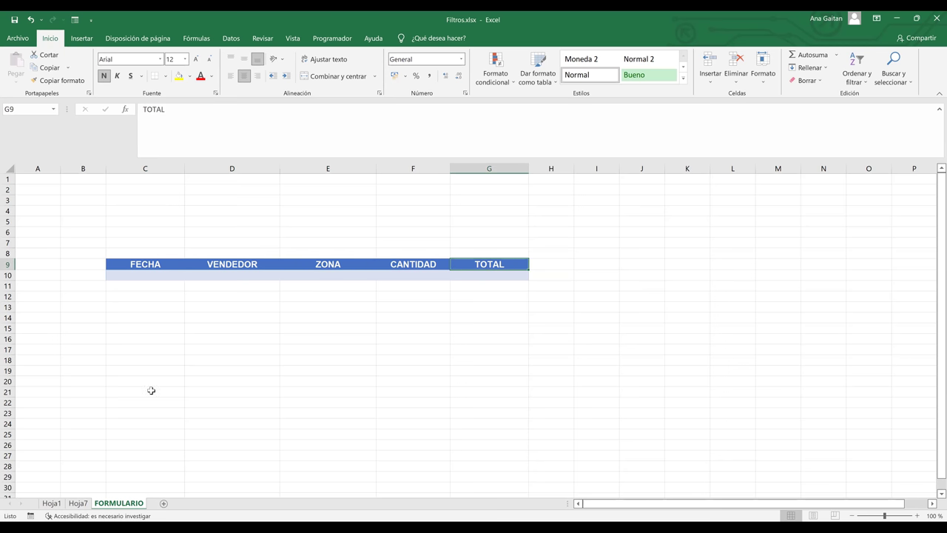
Examine the Sueldo values in the Hoja7 table and return to the FORMULARIO sheet.
{"action": "left_click", "coordinate": [78, 503]}
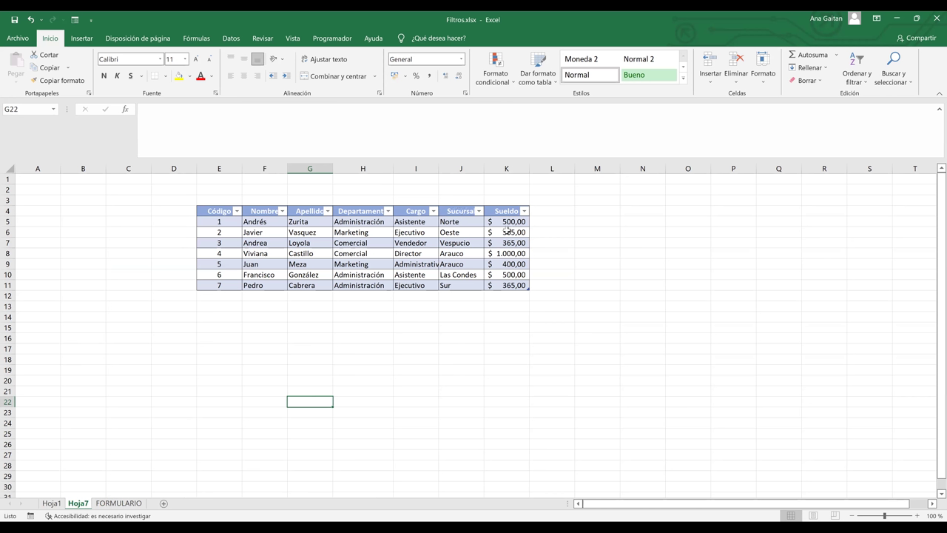
{"action": "left_click_drag", "start_coordinate": [510, 223], "coordinate": [510, 285]}
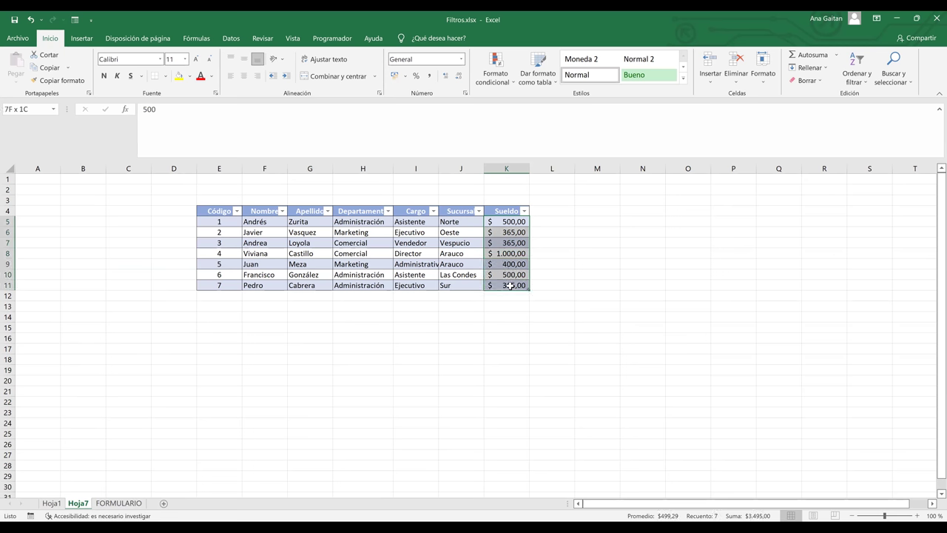
{"action": "left_click", "coordinate": [514, 223]}
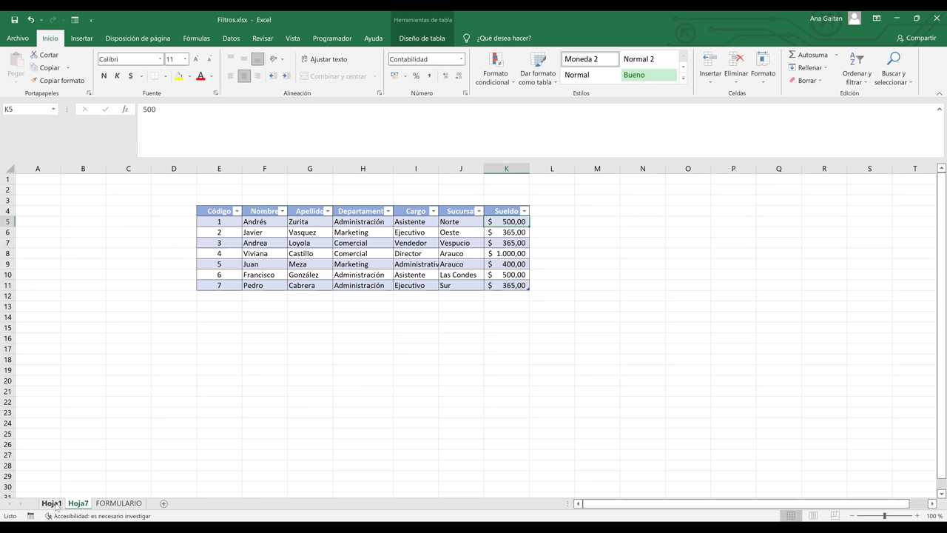
{"action": "left_click", "coordinate": [51, 504]}
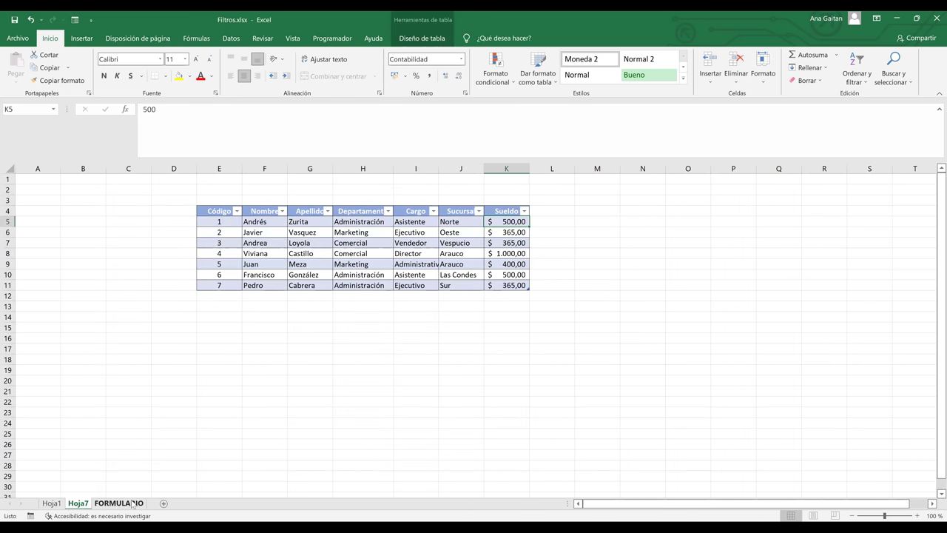
{"action": "left_click", "coordinate": [126, 503]}
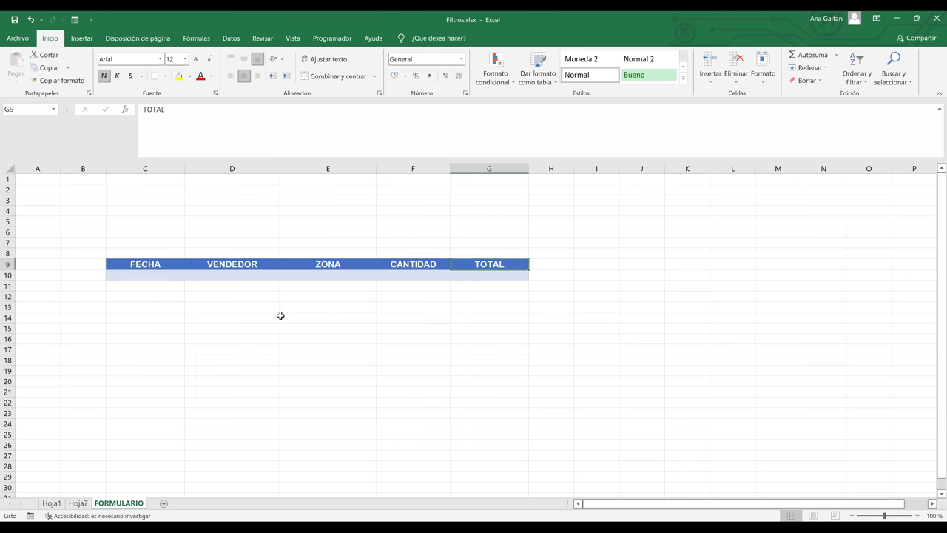
Try to open the data-entry form from the empty cell E14, outside the sales table.
{"action": "left_click", "coordinate": [314, 316]}
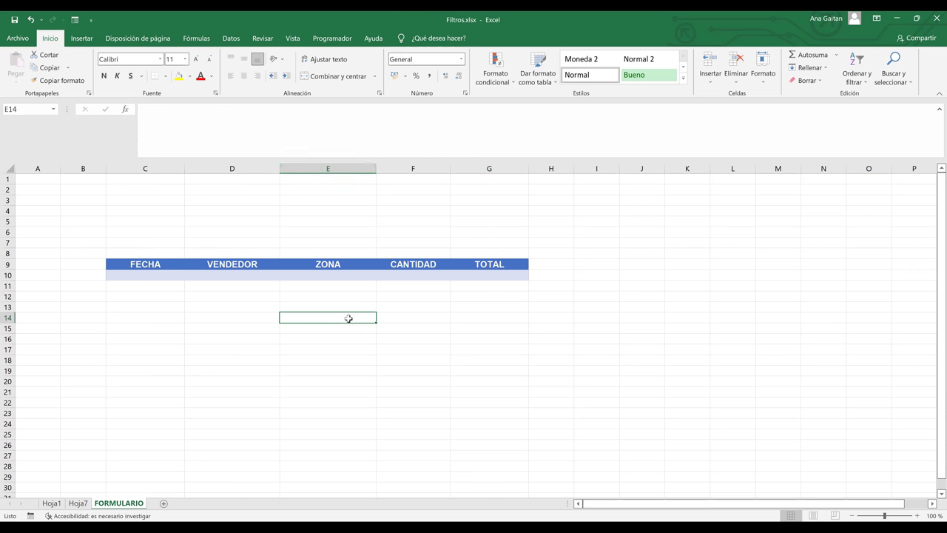
{"action": "left_click", "coordinate": [75, 20]}
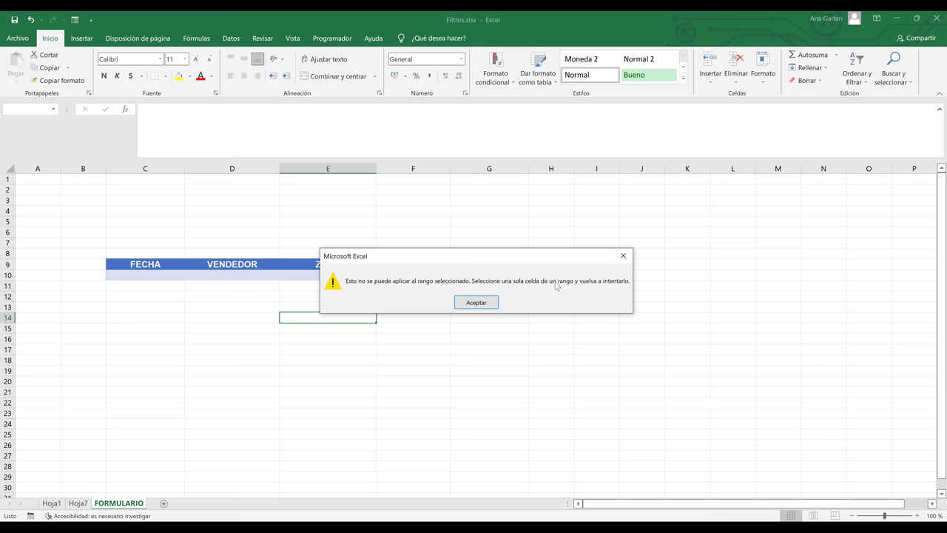
{"action": "left_click", "coordinate": [471, 302]}
{"action": "left_click", "coordinate": [472, 304]}
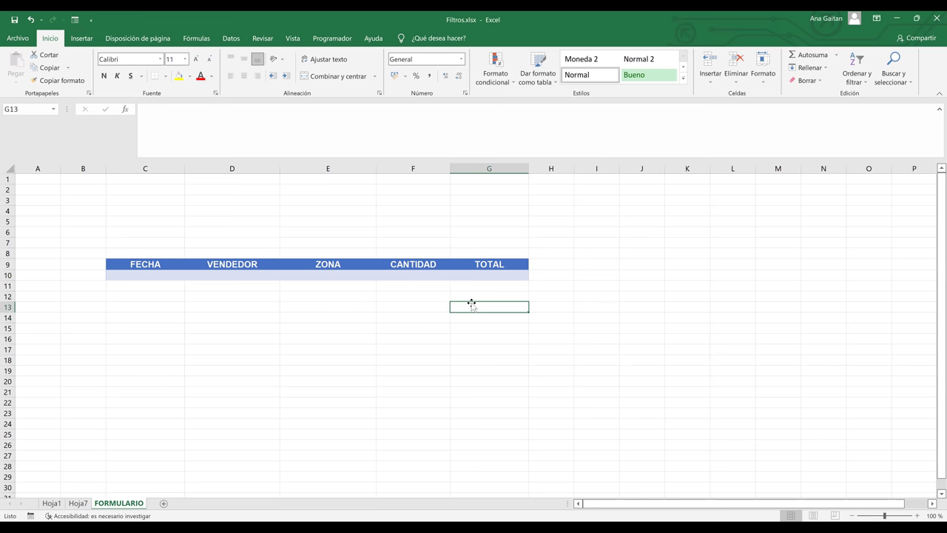
Try to open the data-entry form with only the header row C9:G9 selected.
{"action": "left_click_drag", "start_coordinate": [148, 264], "coordinate": [503, 263]}
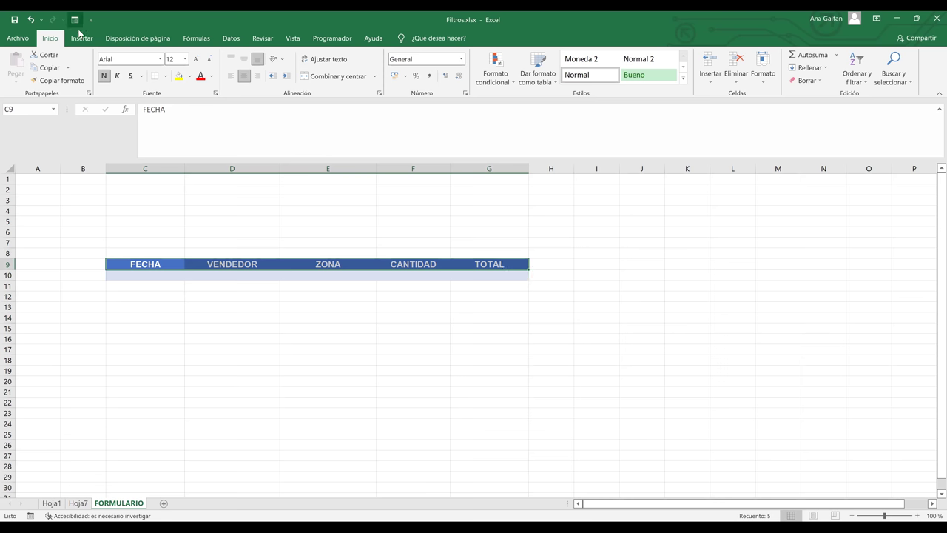
{"action": "key", "text": "alt+4"}
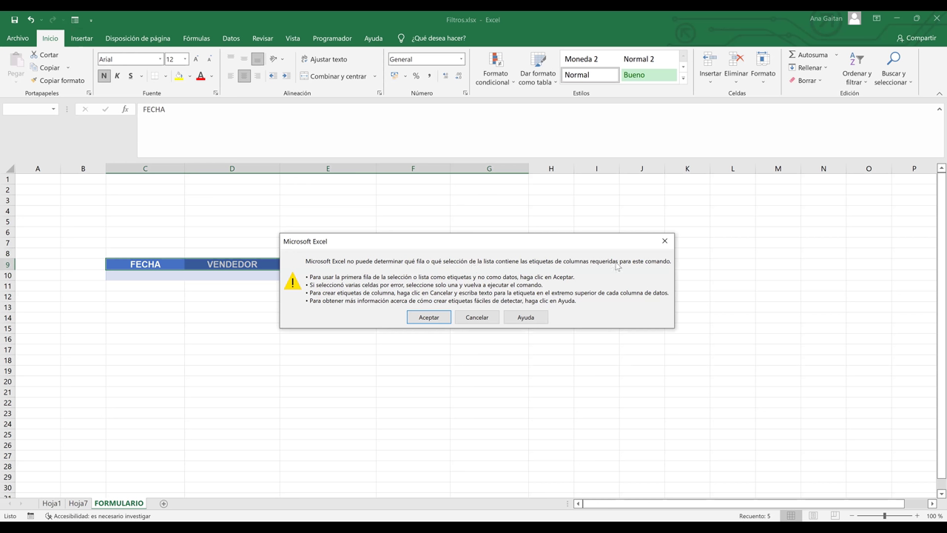
{"action": "left_click", "coordinate": [466, 318]}
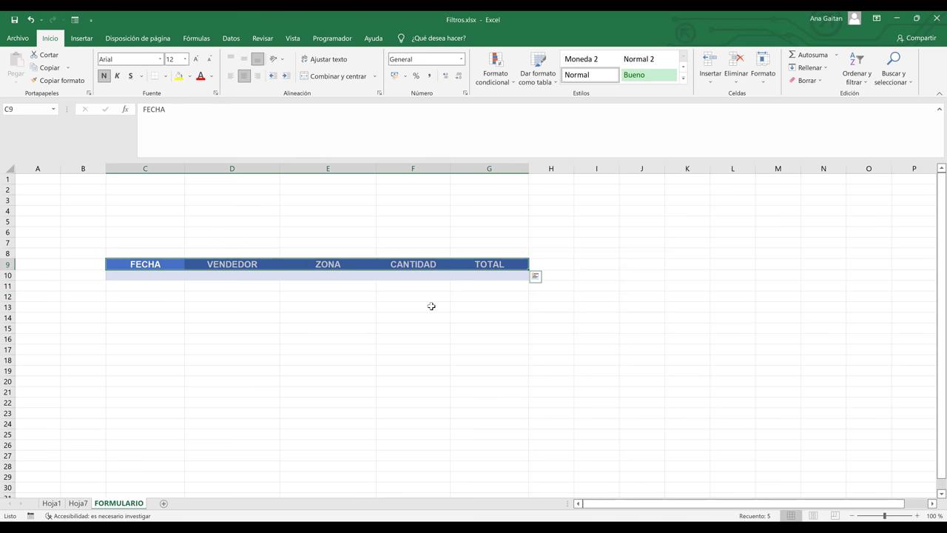
Open the data-entry form for the range C9:G10, using its first row as the labels.
{"action": "left_click", "coordinate": [160, 265]}
{"action": "left_click_drag", "start_coordinate": [160, 265], "coordinate": [469, 274]}
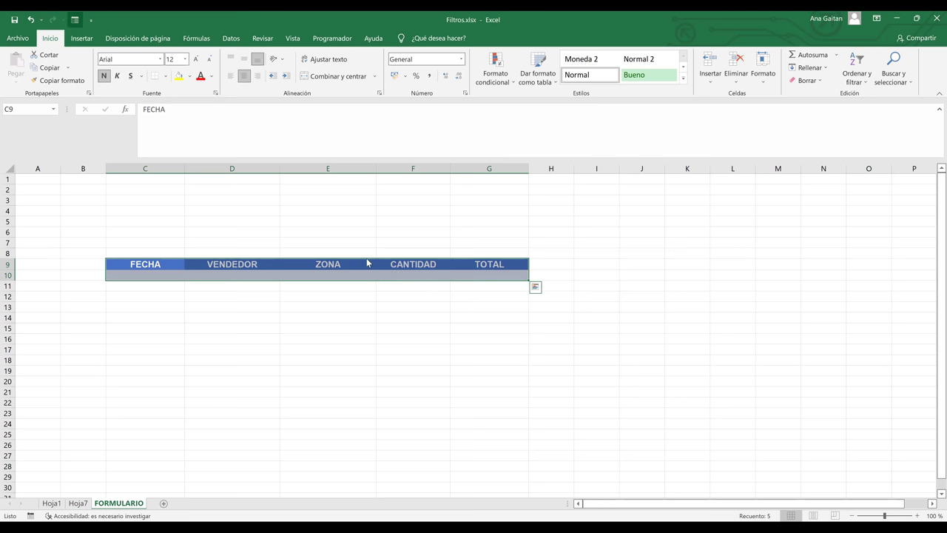
{"action": "key", "text": "alt+4"}
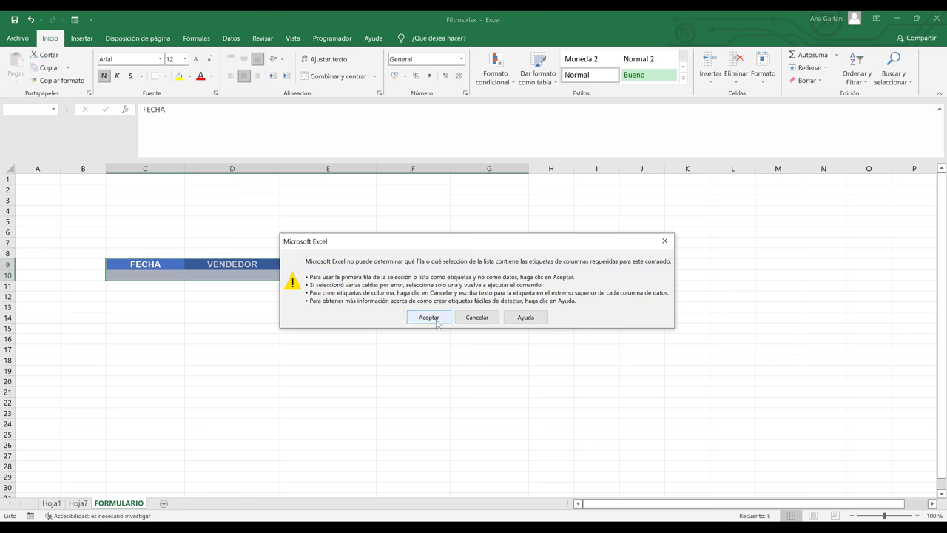
{"action": "left_click", "coordinate": [436, 322]}
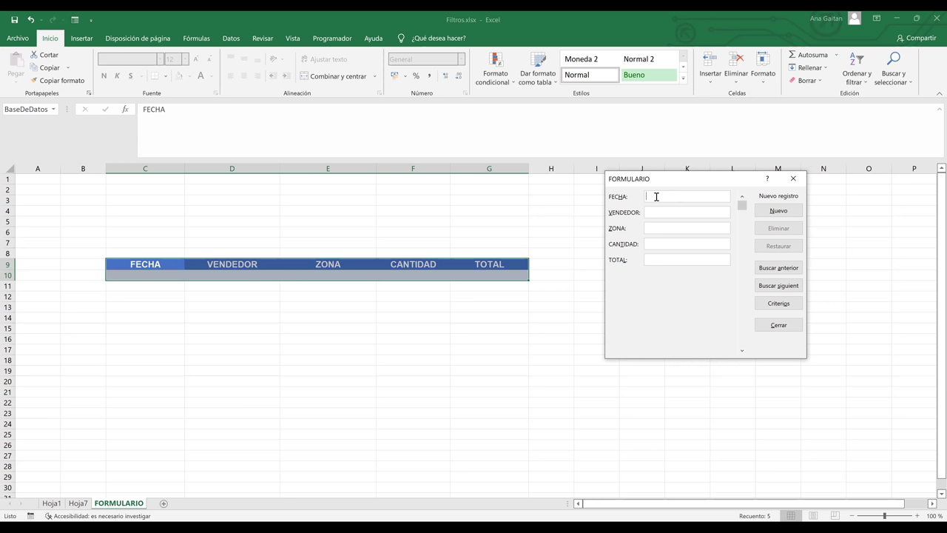
Fill in the new record's FECHA with 18/07/2022, VENDEDOR with 1 and ZONA with Norte.
{"action": "type", "text": "18/07/2022"}
{"action": "left_click", "coordinate": [678, 213]}
{"action": "type", "text": "1"}
{"action": "left_click", "coordinate": [654, 228]}
{"action": "double_click", "coordinate": [646, 212]}
{"action": "left_click", "coordinate": [648, 229]}
{"action": "type", "text": "NORTE"}
{"action": "key", "text": "BackSpace"}
{"action": "key", "text": "BackSpace"}
{"action": "key", "text": "BackSpace"}
{"action": "key", "text": "BackSpace"}
{"action": "type", "text": "Norte"}
Set the record's CANTIDAD to 67 and TOTAL to 500, and add the record to the table.
{"action": "left_click", "coordinate": [677, 244]}
{"action": "type", "text": "6"}
{"action": "type", "text": "7"}
{"action": "type", "text": "5"}
{"action": "type", "text": "00"}
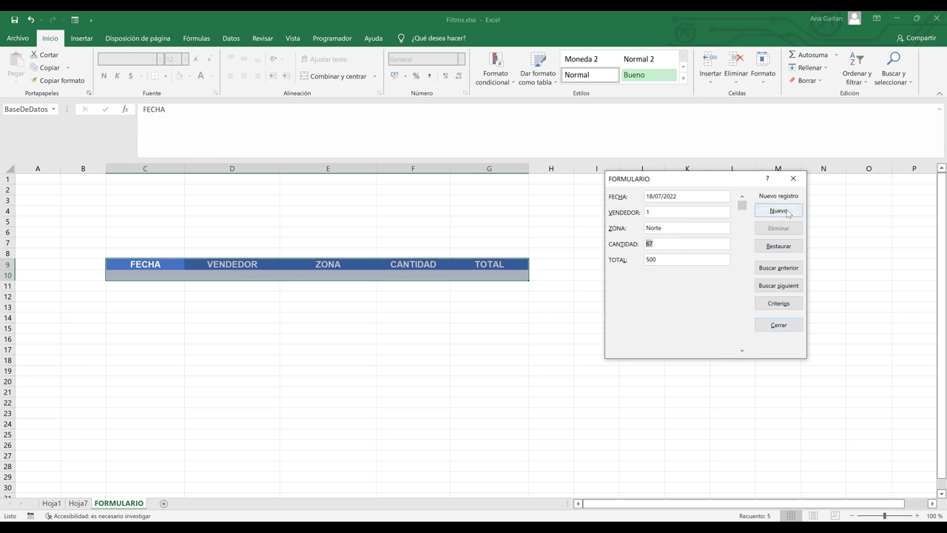
{"action": "left_click", "coordinate": [787, 212]}
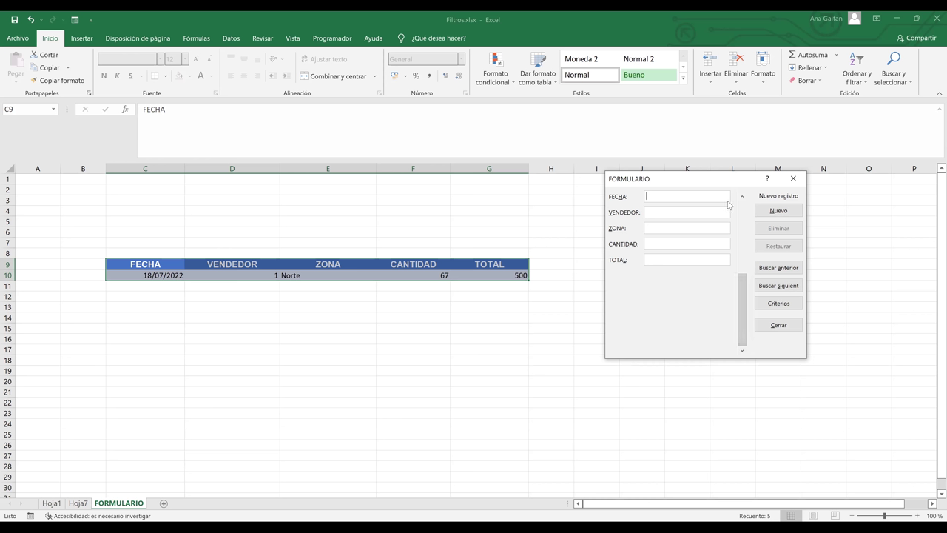
Add a second record with FECHA 19/07/2022, VENDEDOR 2, ZONA Centro, CANTIDAD 1 and TOTAL 50, and close the form.
{"action": "type", "text": "19/07/2022"}
{"action": "left_click", "coordinate": [699, 212]}
{"action": "type", "text": "2"}
{"action": "left_click", "coordinate": [682, 227]}
{"action": "type", "text": "Centro"}
{"action": "type", "text": "1"}
{"action": "type", "text": "50"}
{"action": "left_click", "coordinate": [778, 212]}
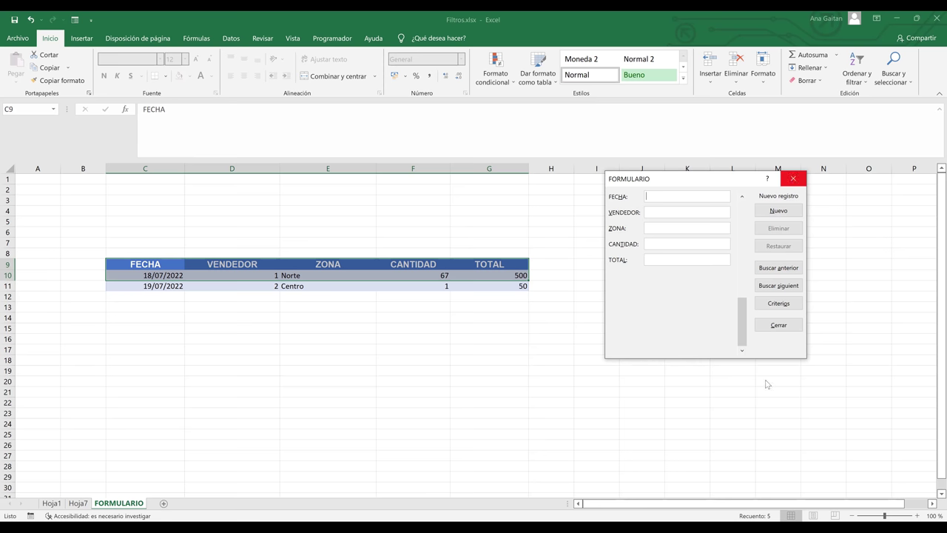
{"action": "left_click", "coordinate": [782, 324]}
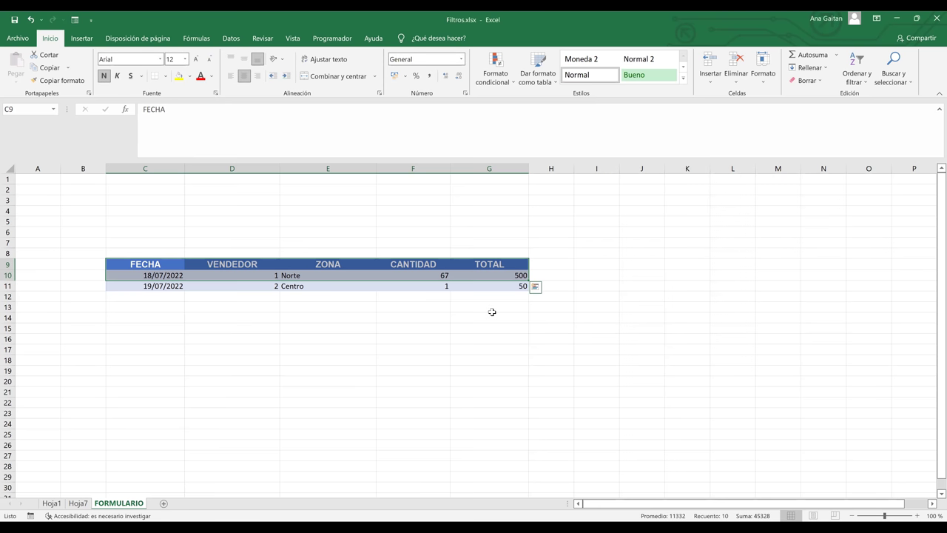
Review the records in C9:G11, comparing the CANTIDAD and TOTAL cells and their headers.
{"action": "left_click", "coordinate": [491, 310]}
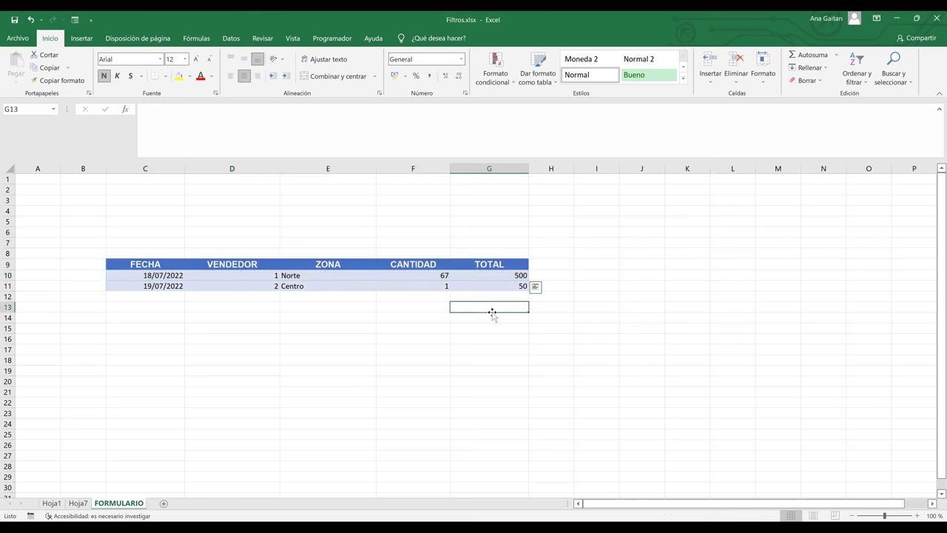
{"action": "left_click", "coordinate": [240, 288]}
{"action": "left_click_drag", "start_coordinate": [163, 263], "coordinate": [498, 285]}
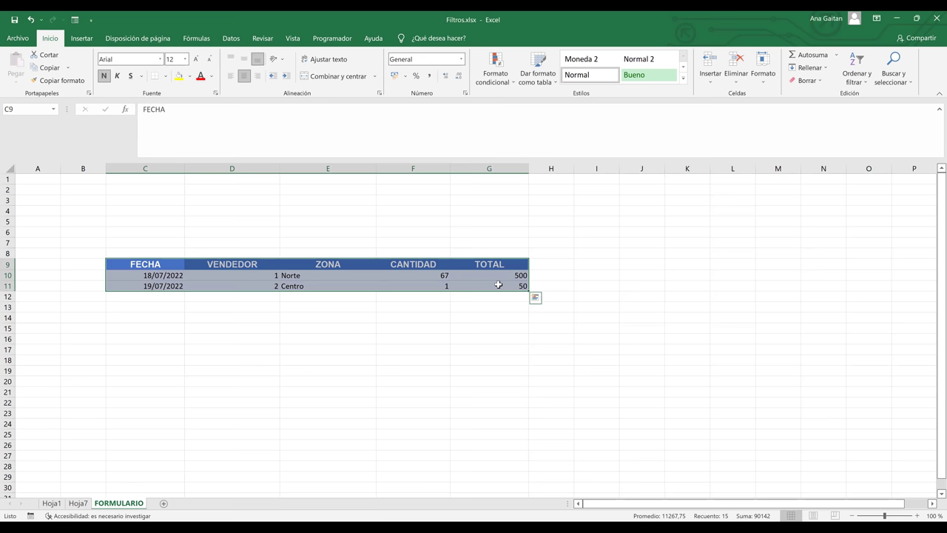
{"action": "left_click", "coordinate": [499, 285]}
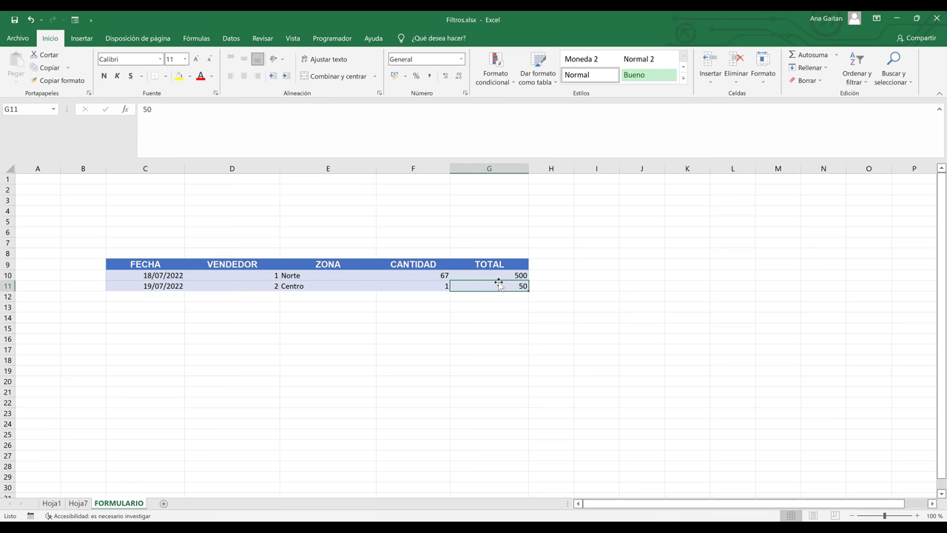
{"action": "left_click", "coordinate": [426, 285]}
{"action": "left_click", "coordinate": [486, 285]}
{"action": "left_click", "coordinate": [431, 284]}
{"action": "left_click", "coordinate": [477, 286]}
{"action": "left_click", "coordinate": [492, 264]}
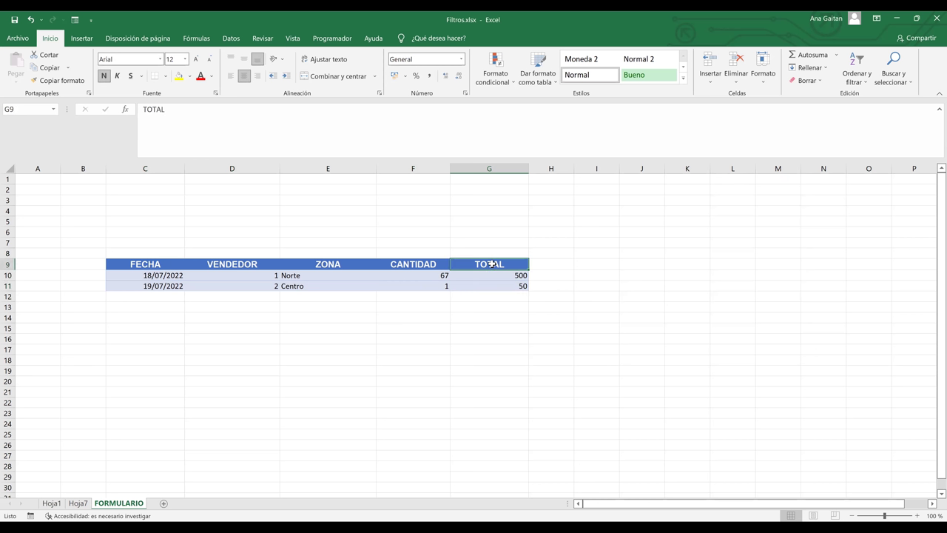
{"action": "left_click", "coordinate": [426, 265]}
Try Precio as the header in G9 and clear the partial entry in H9.
{"action": "left_click", "coordinate": [480, 265]}
{"action": "type", "text": "Precio"}
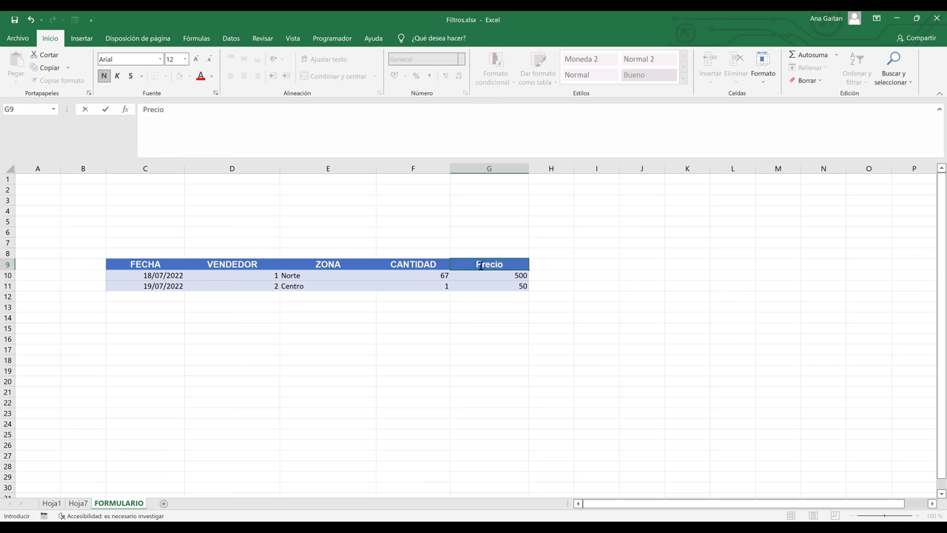
{"action": "key", "text": "Tab"}
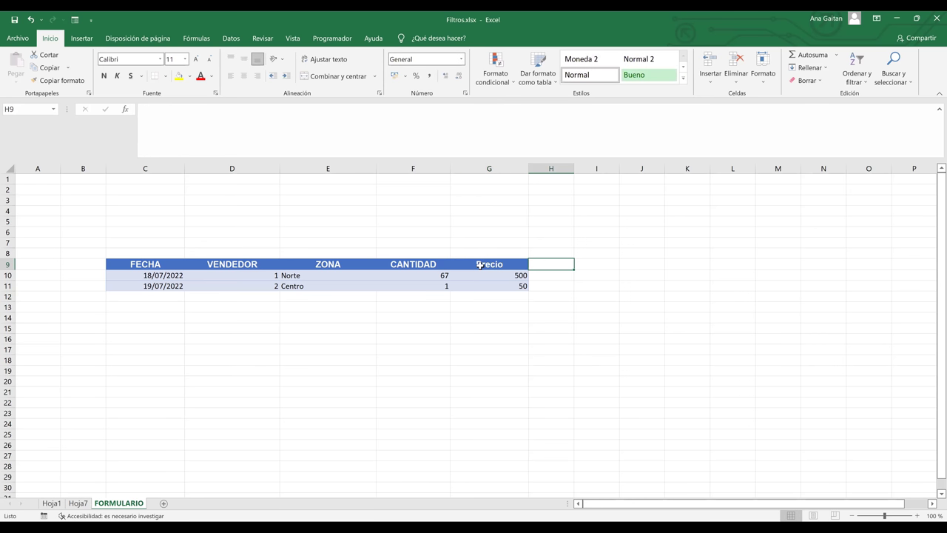
{"action": "type", "text": "Tot"}
{"action": "key", "text": "BackSpace"}
{"action": "key", "text": "BackSpace"}
{"action": "key", "text": "BackSpace"}
Enter PRECIO as the header in G9 and add a TOTAL header in H9.
{"action": "left_click", "coordinate": [480, 264]}
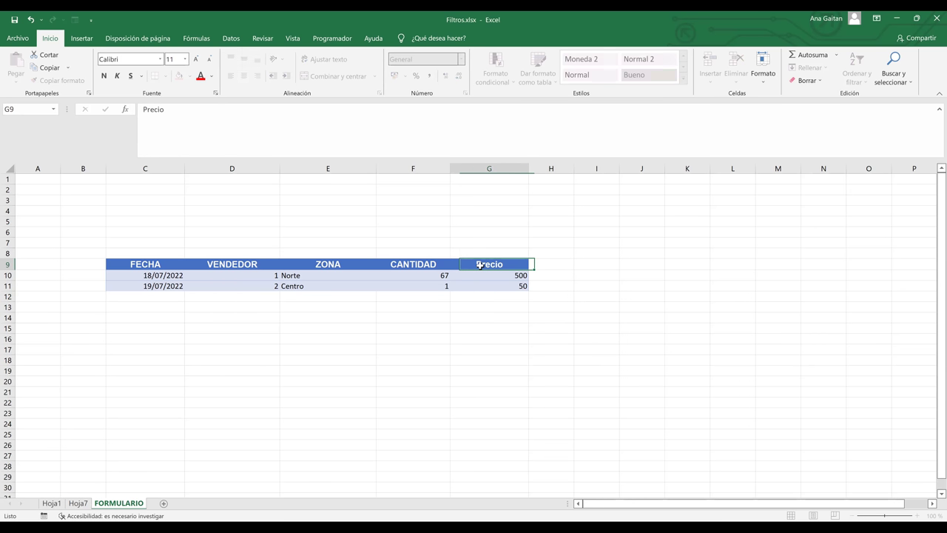
{"action": "type", "text": "PRECIO"}
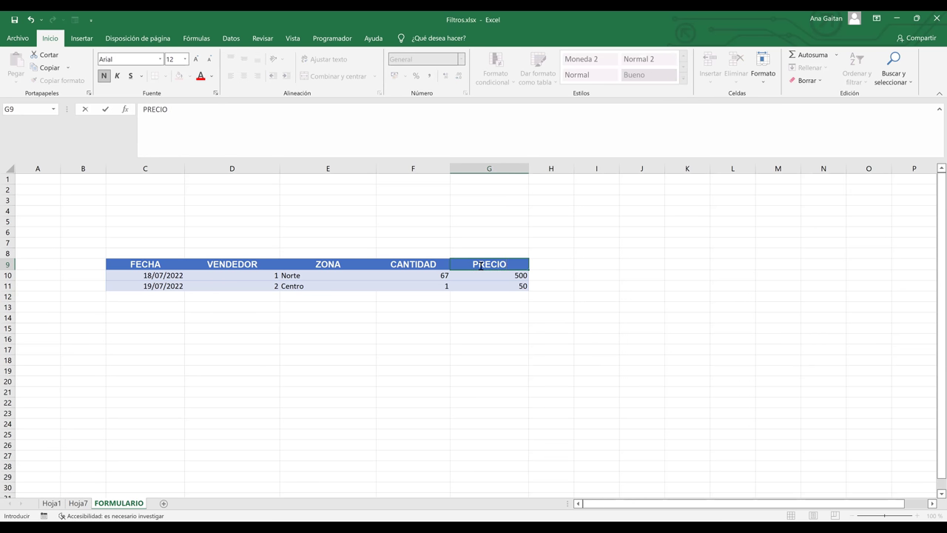
{"action": "key", "text": "Tab"}
{"action": "type", "text": "TOTAL"}
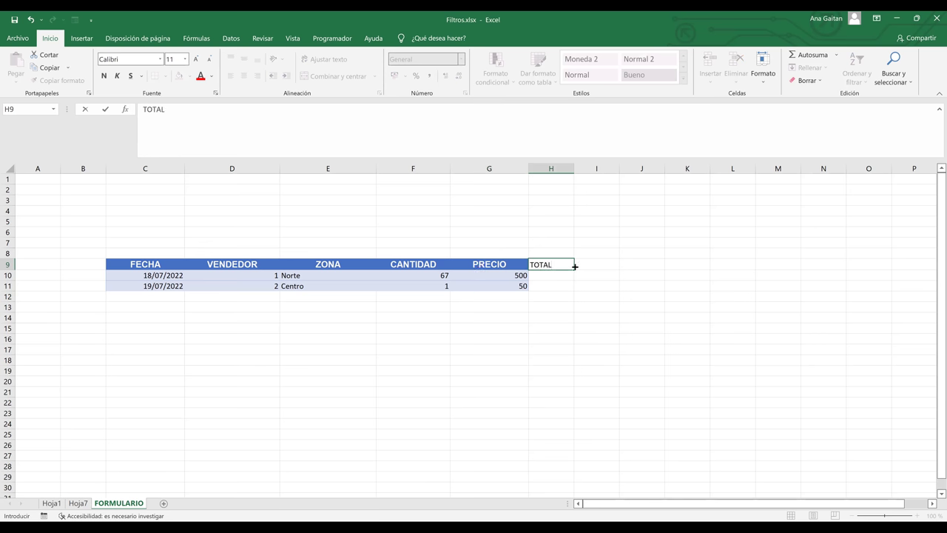
{"action": "left_click", "coordinate": [585, 288]}
{"action": "left_click", "coordinate": [547, 276]}
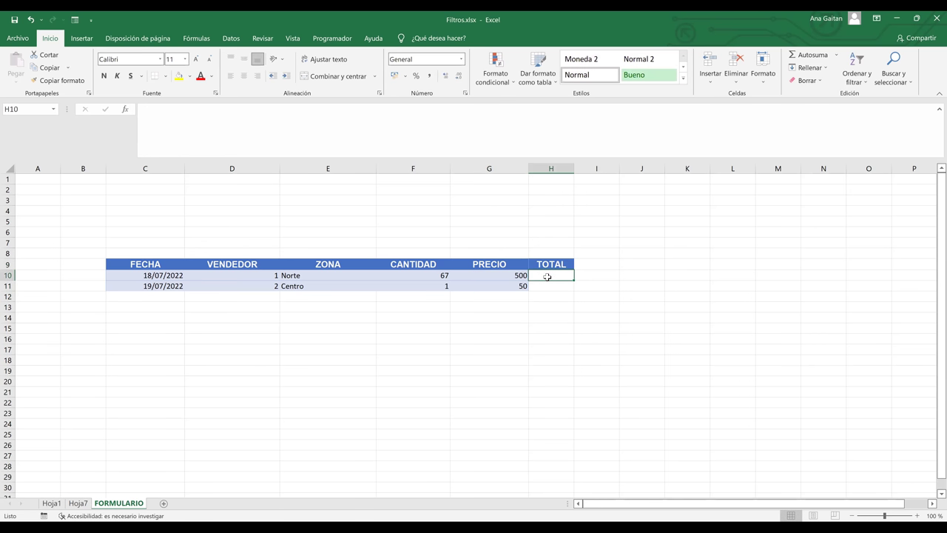
{"action": "left_click", "coordinate": [524, 286]}
{"action": "left_click", "coordinate": [541, 285]}
{"action": "left_click", "coordinate": [552, 266]}
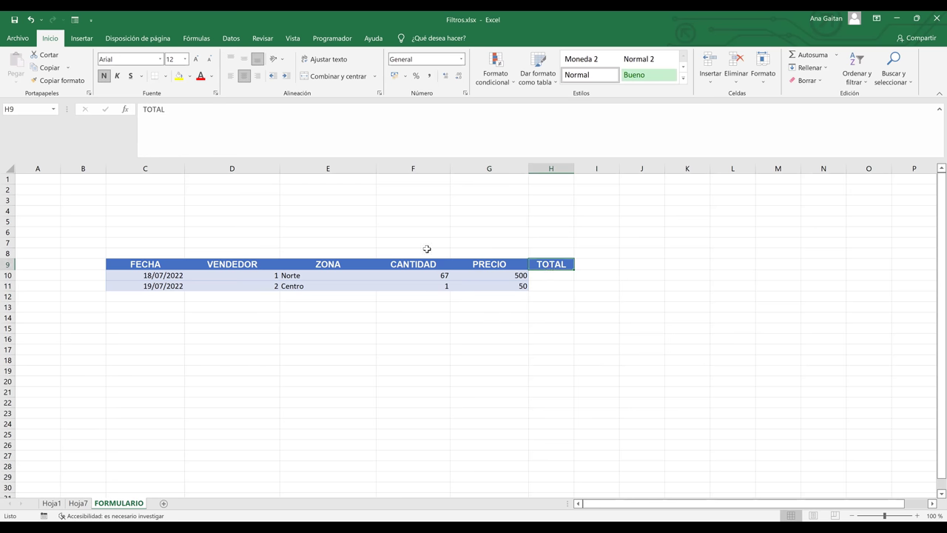
Open the data-entry form for the table and set the second record's TOTAL to 50.
{"action": "left_click", "coordinate": [197, 270]}
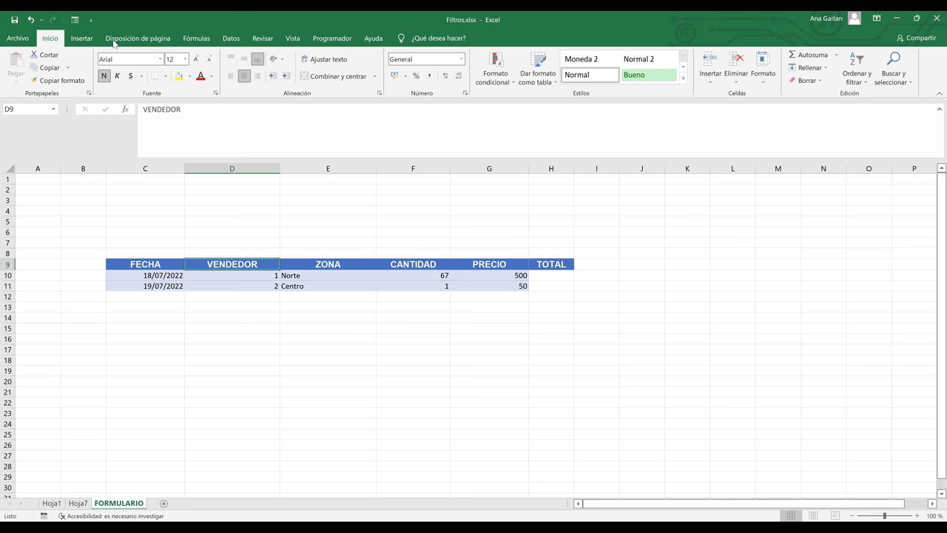
{"action": "left_click", "coordinate": [75, 20]}
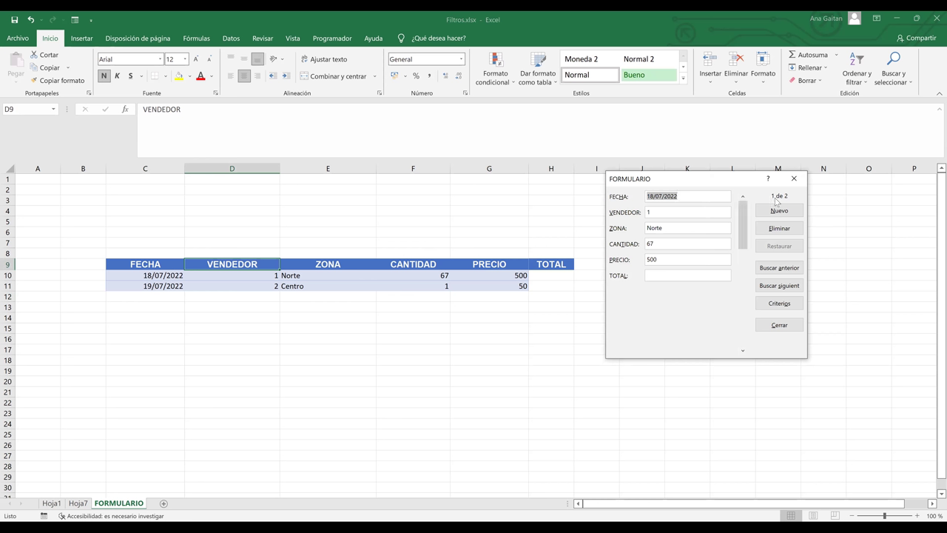
{"action": "left_click", "coordinate": [781, 289]}
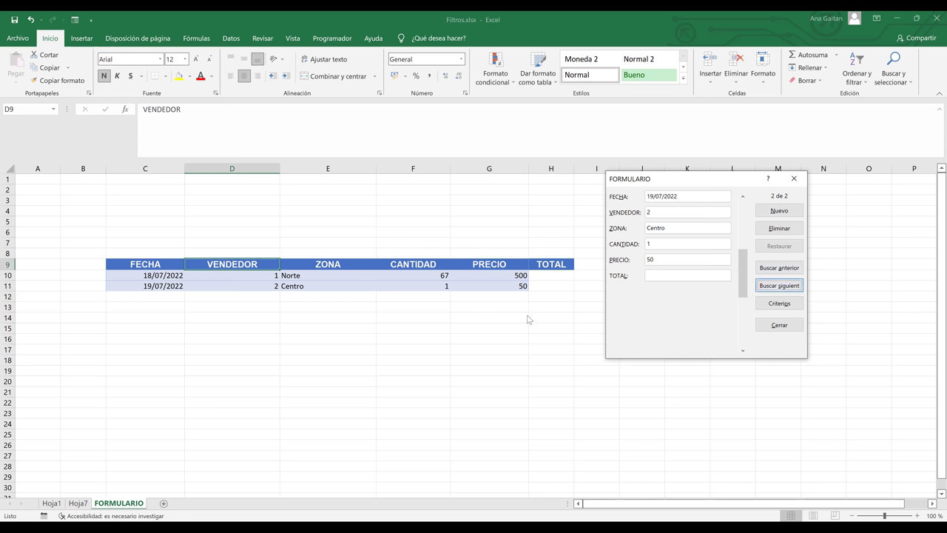
{"action": "left_click", "coordinate": [660, 245]}
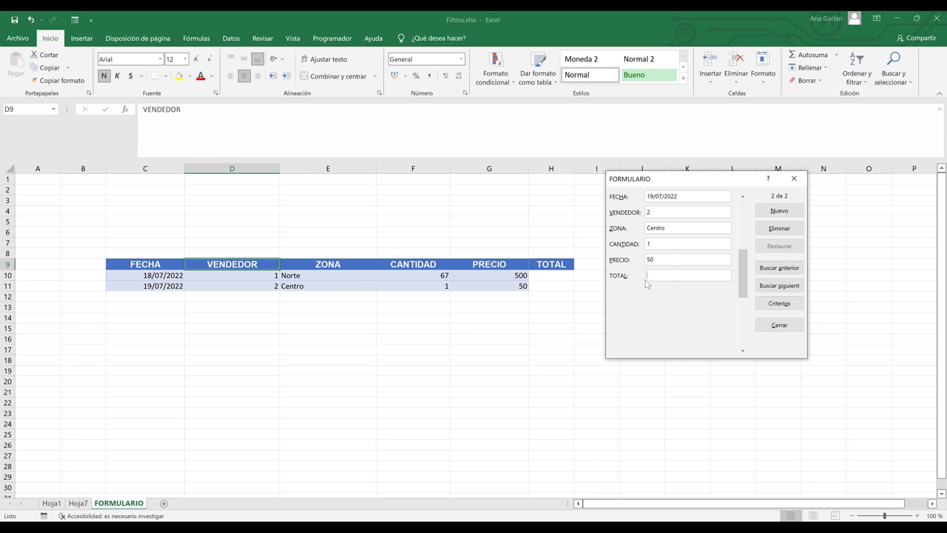
{"action": "type", "text": "50"}
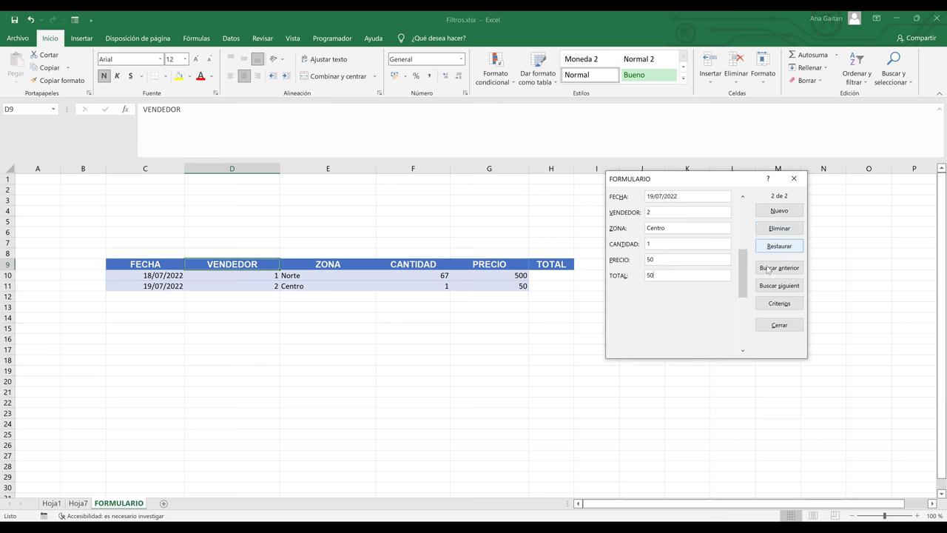
{"action": "key", "text": "Return"}
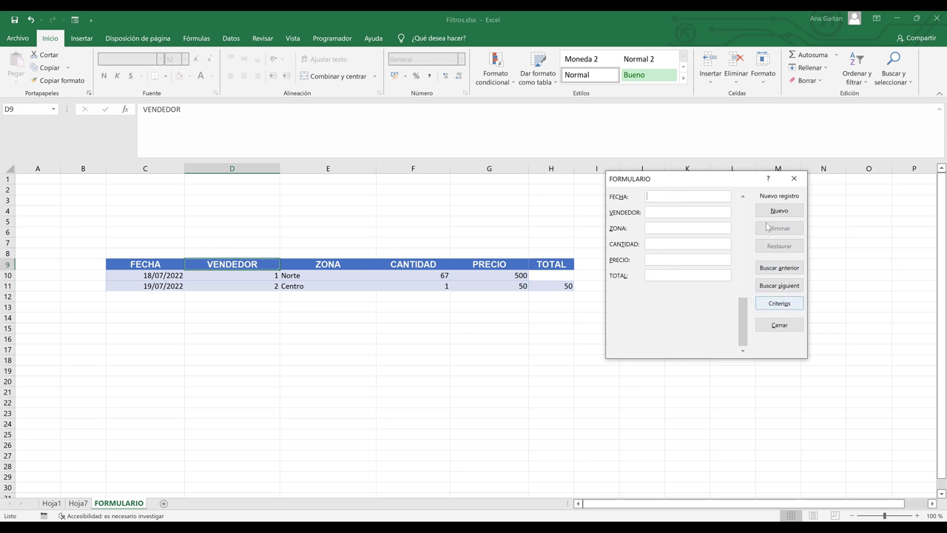
Go back to the first record in the form and set its TOTAL to 33,500.
{"action": "left_click", "coordinate": [777, 269]}
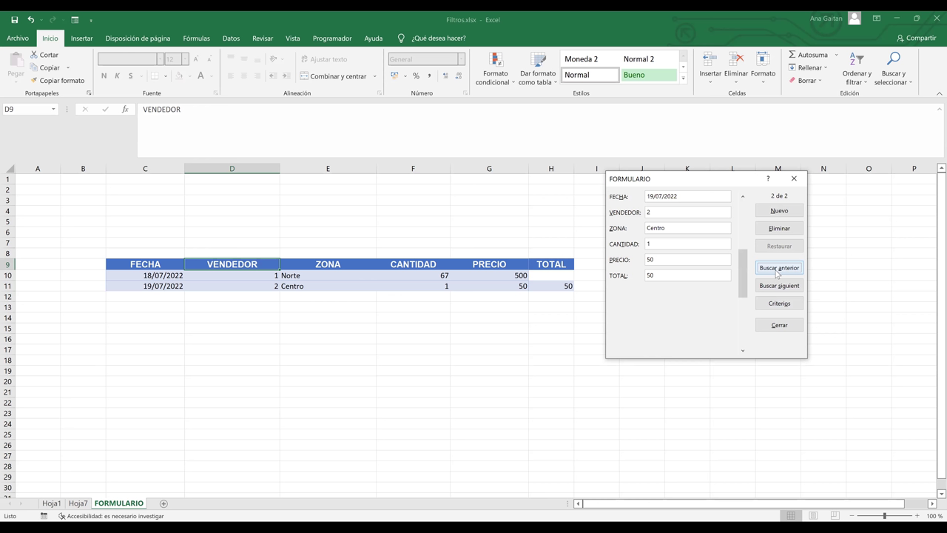
{"action": "left_click", "coordinate": [777, 271]}
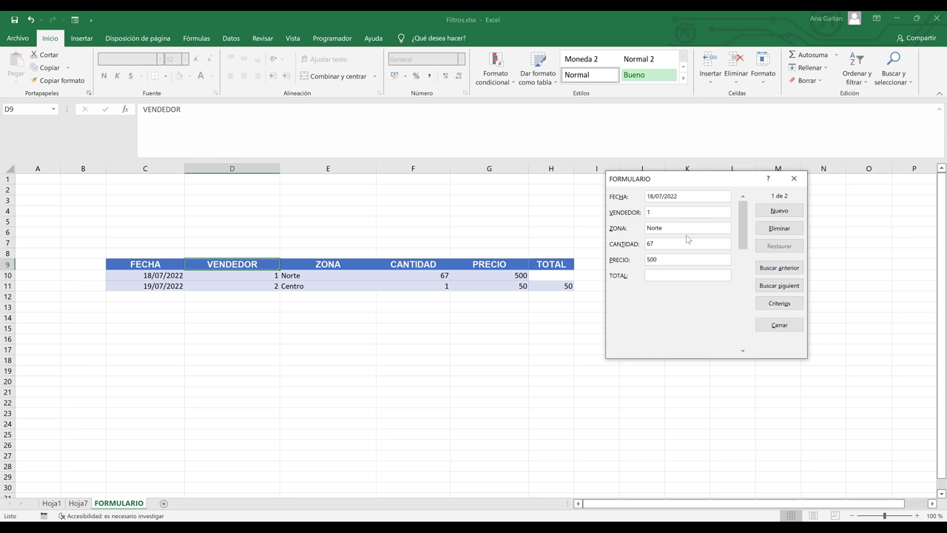
{"action": "left_click", "coordinate": [657, 276]}
{"action": "left_click", "coordinate": [673, 245]}
{"action": "type", "text": "33,500"}
{"action": "left_click", "coordinate": [746, 296]}
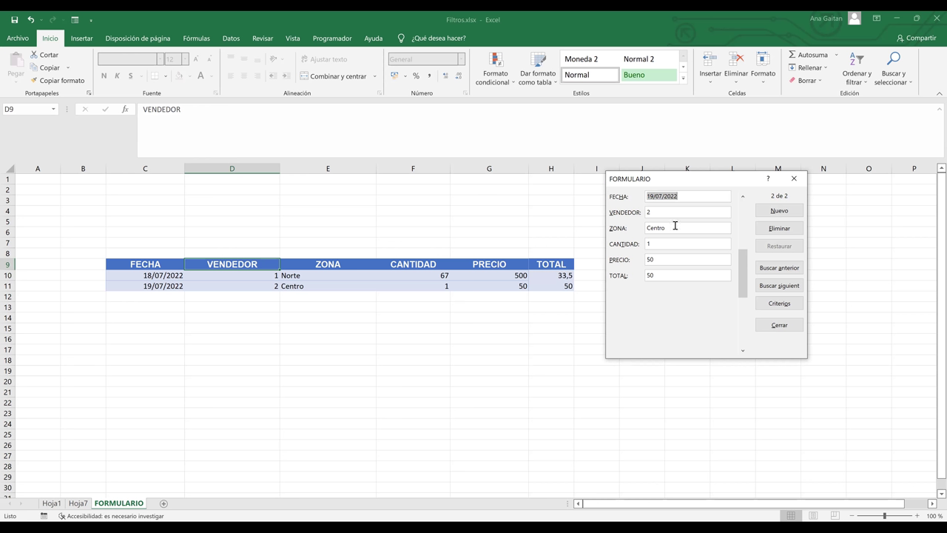
Return to the first record, set its TOTAL to 33,500.00, and close the form.
{"action": "left_click", "coordinate": [776, 287]}
{"action": "left_click", "coordinate": [777, 268]}
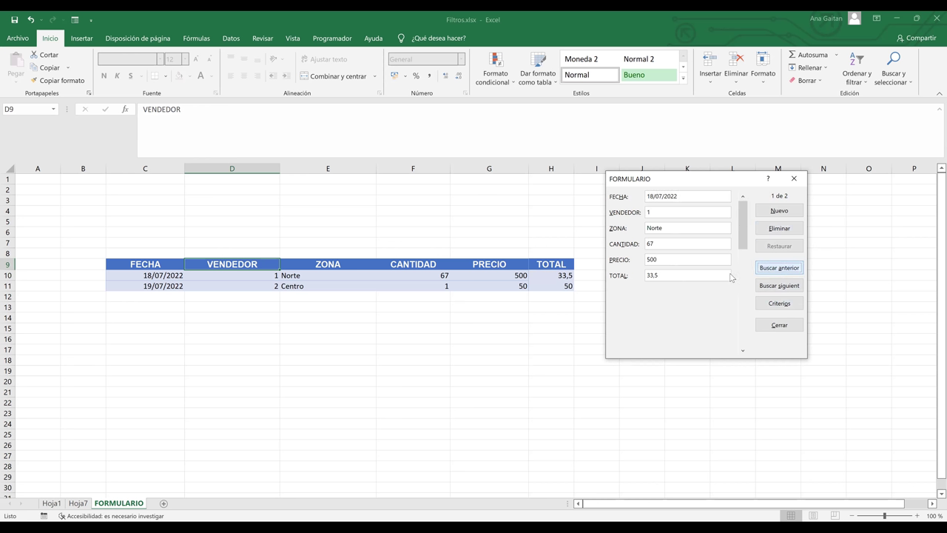
{"action": "left_click", "coordinate": [674, 274]}
{"action": "key", "text": "BackSpace"}
{"action": "type", "text": "500,00"}
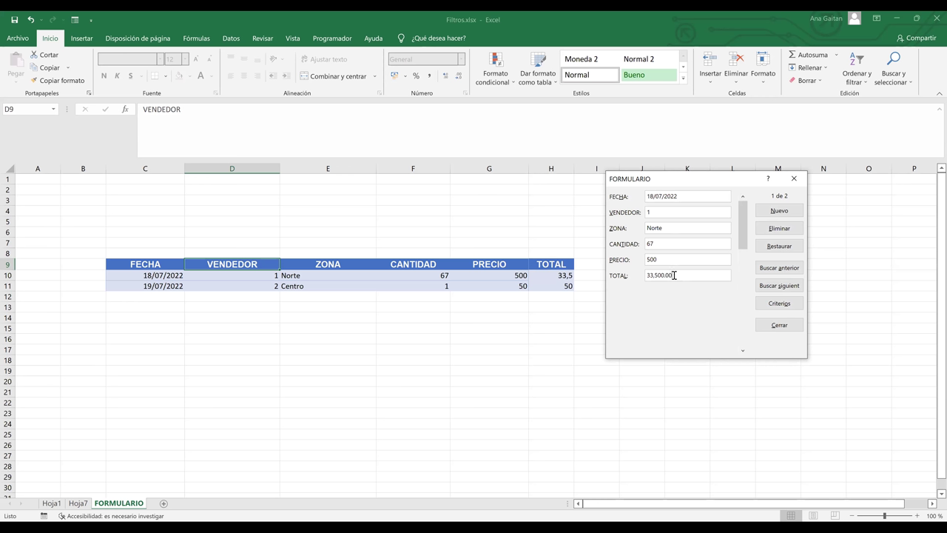
{"action": "key", "text": "Return"}
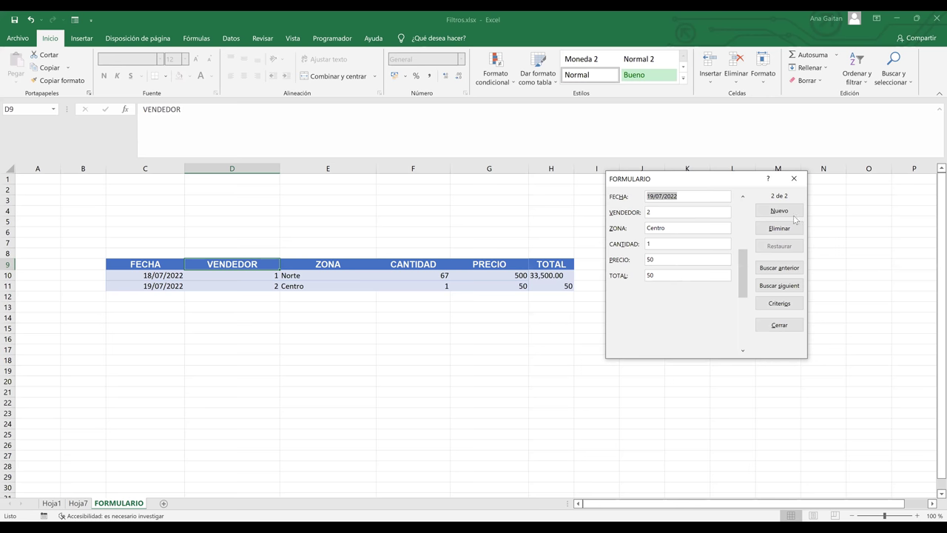
{"action": "left_click", "coordinate": [779, 325]}
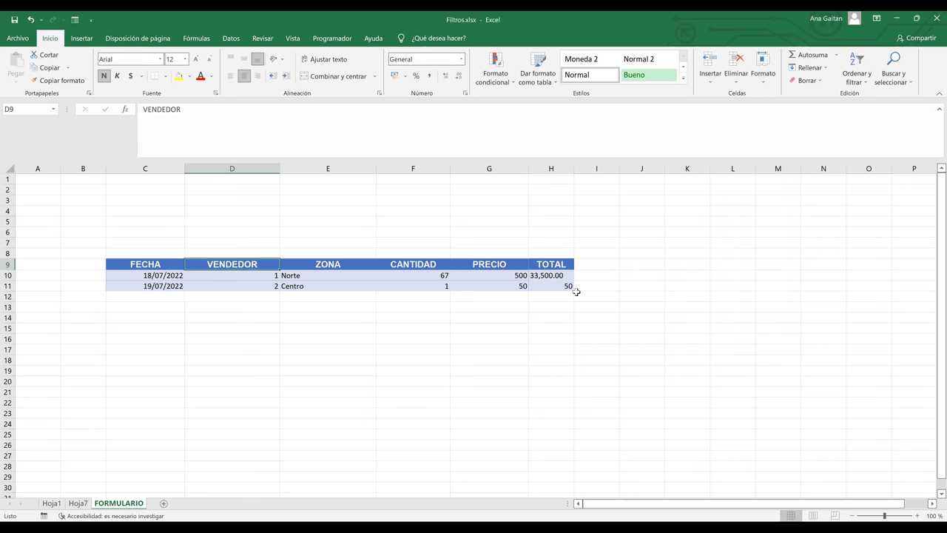
Clear the manually entered TOTAL values in H10 and H11.
{"action": "left_click", "coordinate": [562, 276]}
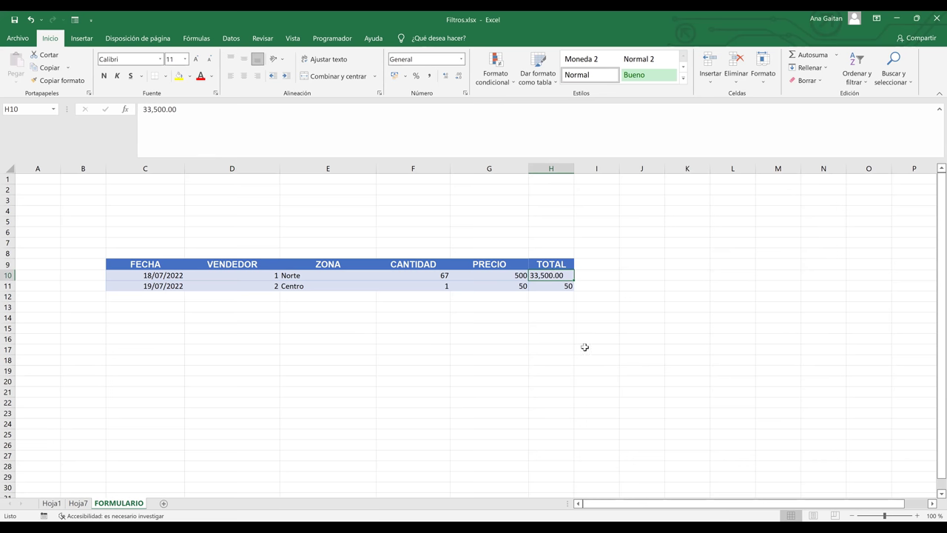
{"action": "key", "text": "BackSpace"}
{"action": "key", "text": "Return"}
{"action": "key", "text": "Delete"}
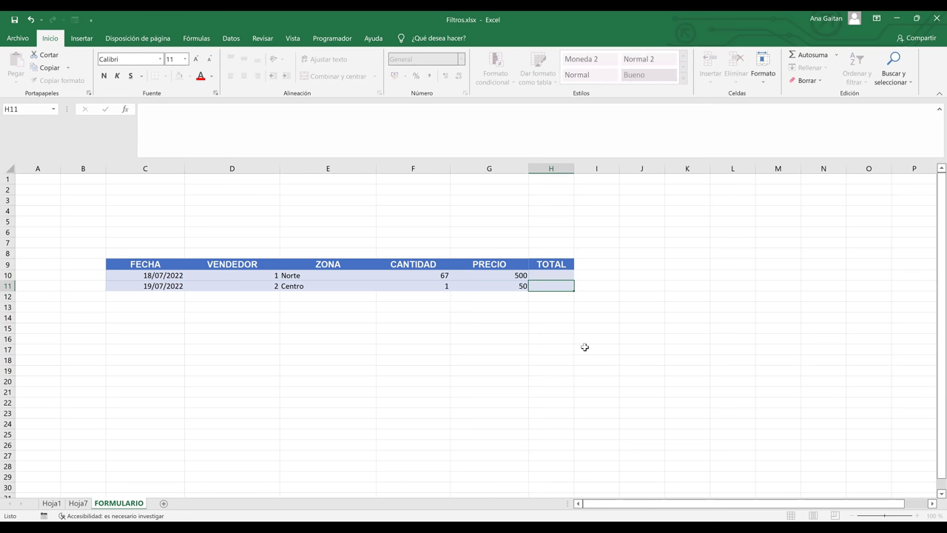
Calculate TOTAL in H10 as CANTIDAD times PRECIO with the formula =F10*G10.
{"action": "key", "text": "Up"}
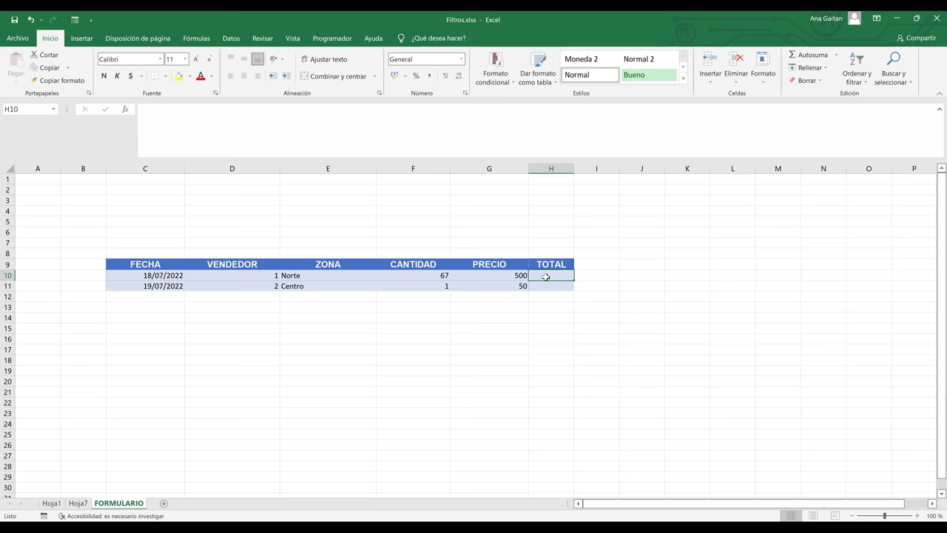
{"action": "type", "text": "="}
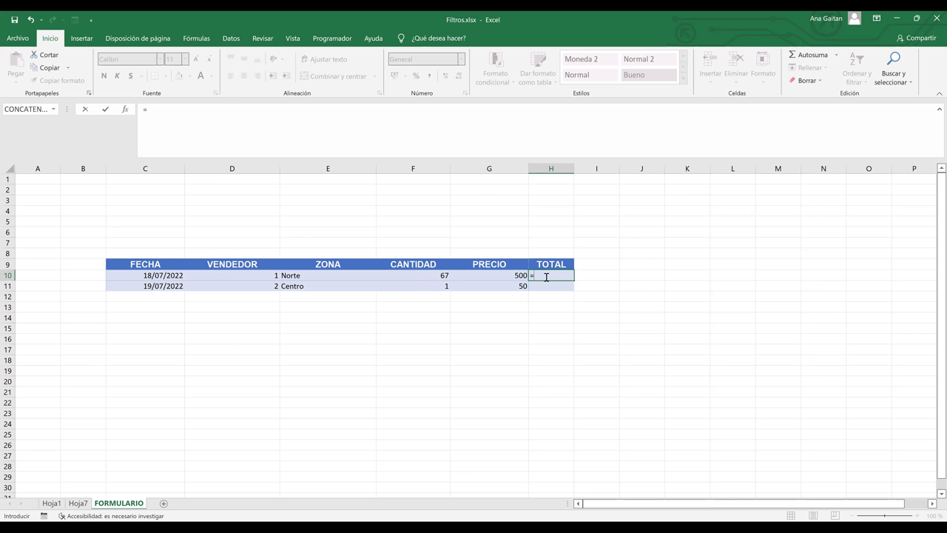
{"action": "left_click", "coordinate": [441, 276]}
{"action": "type", "text": "*"}
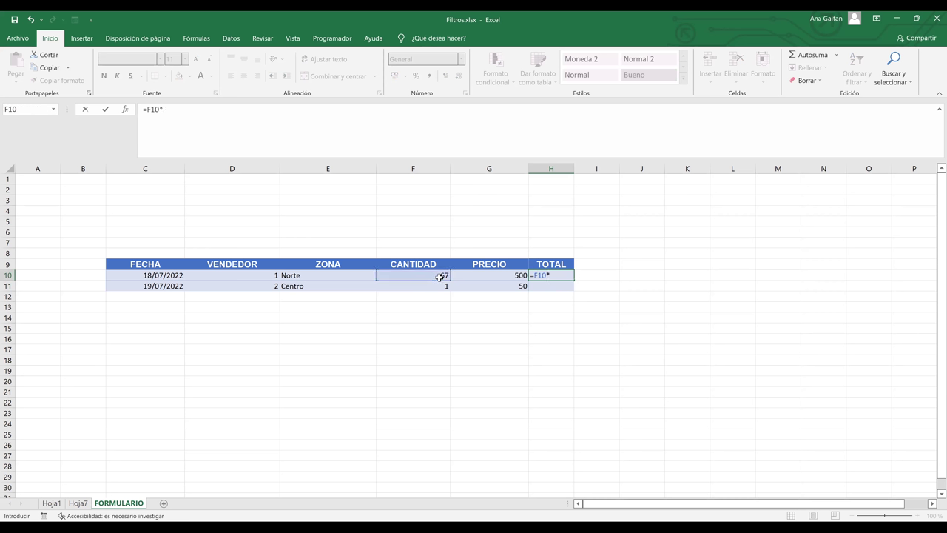
{"action": "left_click", "coordinate": [486, 275]}
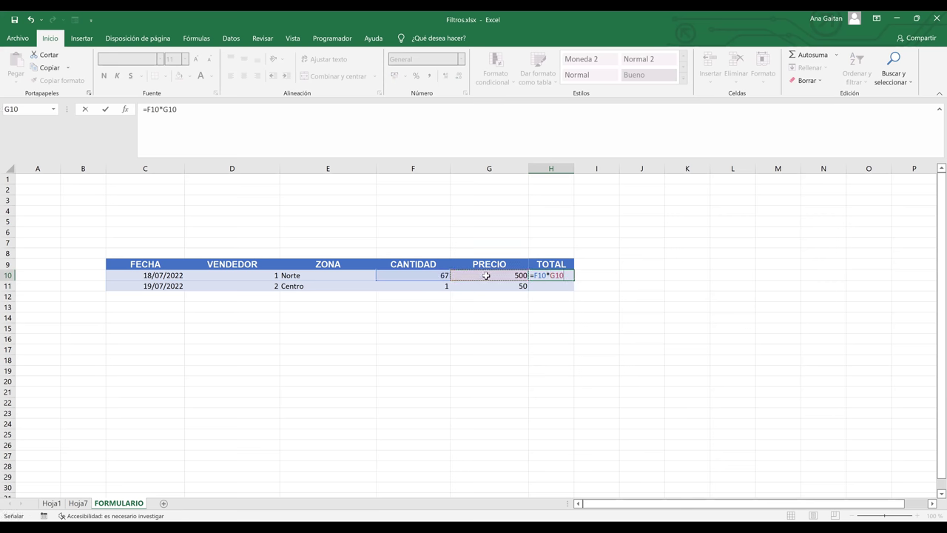
{"action": "key", "text": "Return"}
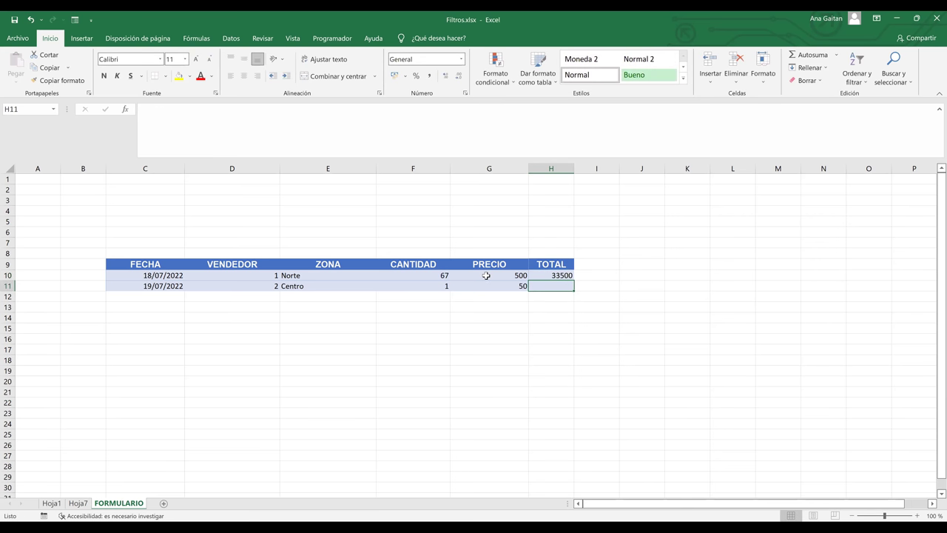
Try filling the TOTAL formula from H10 down into H11, and clear H11.
{"action": "left_click", "coordinate": [563, 276]}
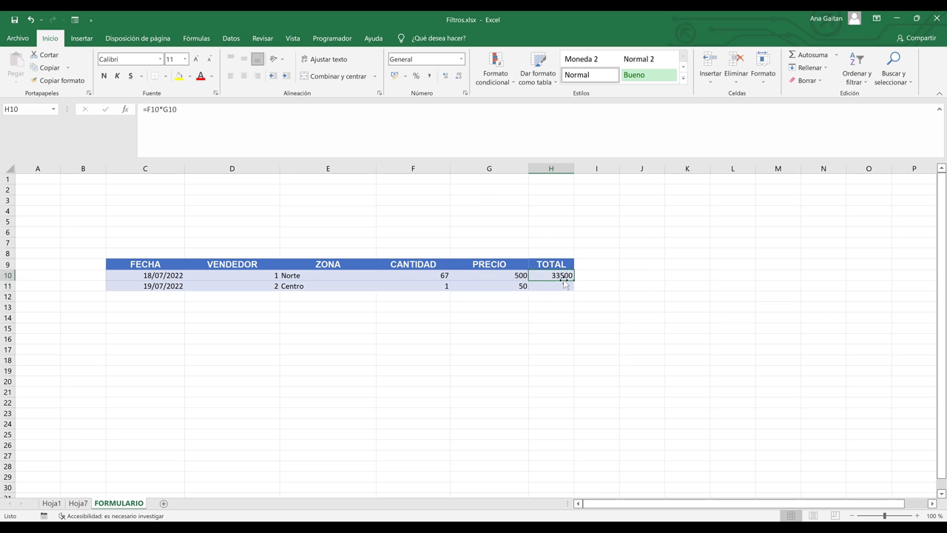
{"action": "left_click", "coordinate": [563, 284]}
{"action": "left_click", "coordinate": [564, 275]}
{"action": "left_click", "coordinate": [569, 285]}
{"action": "left_click", "coordinate": [566, 275]}
{"action": "left_click_drag", "start_coordinate": [573, 281], "coordinate": [573, 289]}
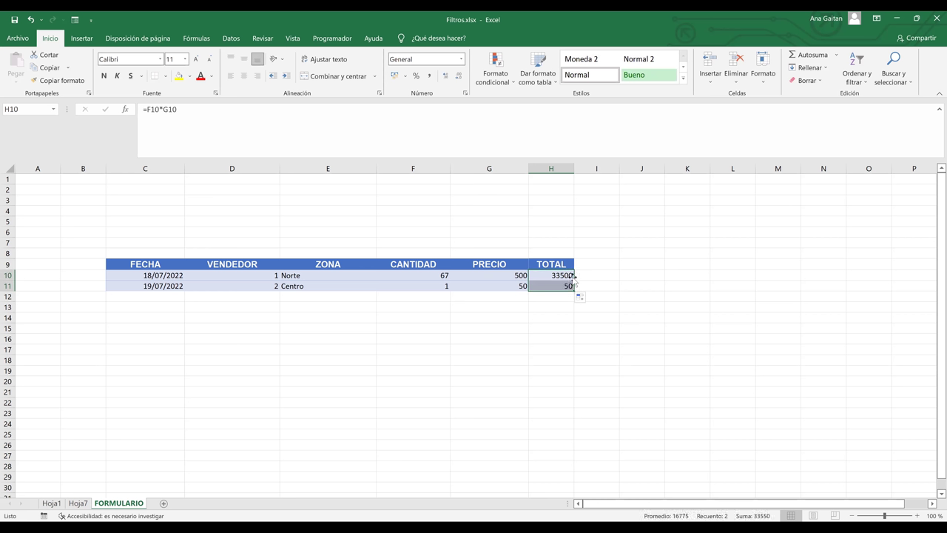
{"action": "left_click", "coordinate": [570, 287]}
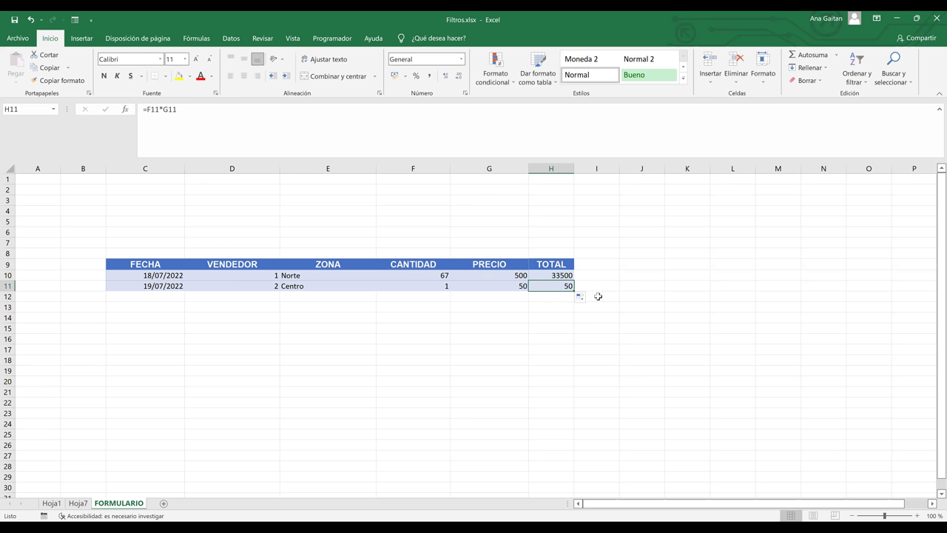
{"action": "key", "text": "BackSpace"}
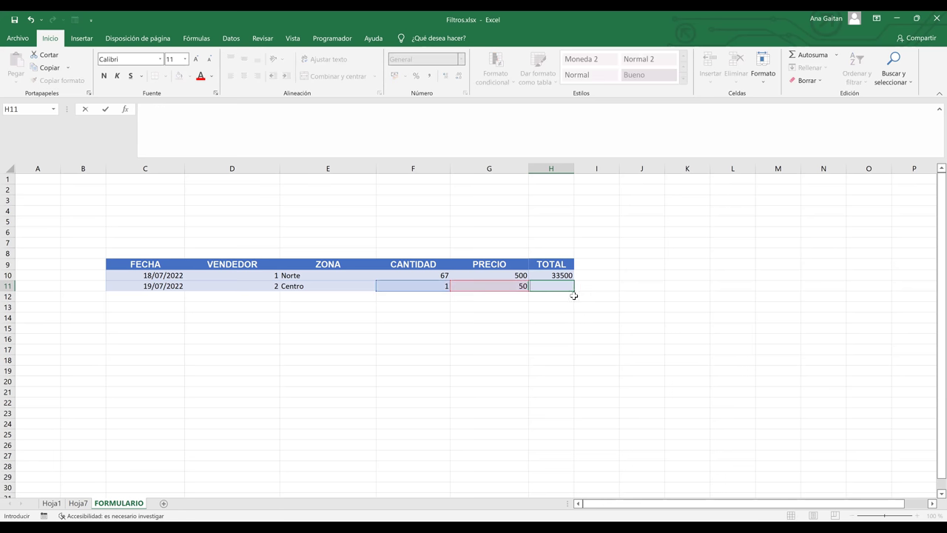
{"action": "left_click", "coordinate": [613, 318]}
Calculate TOTAL in H11 with the formula =F11*G11.
{"action": "left_click", "coordinate": [562, 286]}
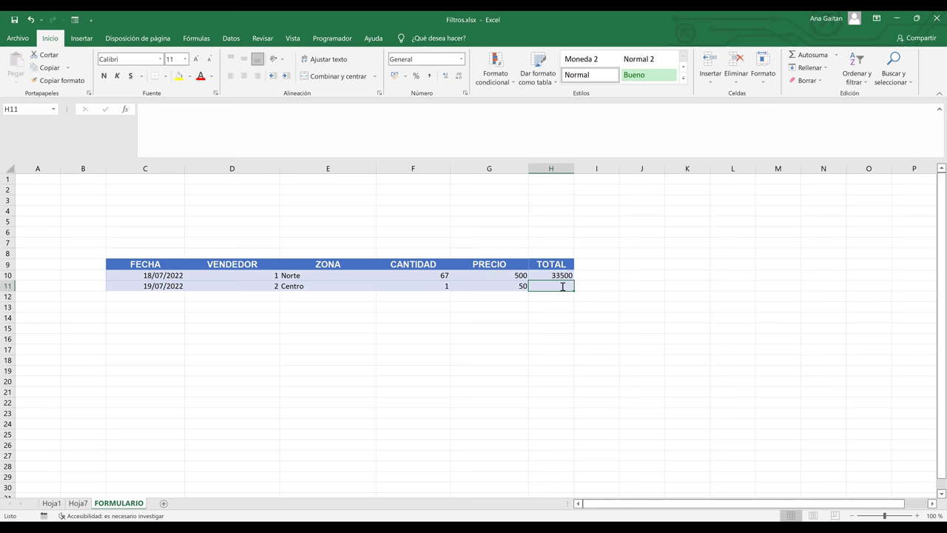
{"action": "type", "text": "="}
{"action": "left_click", "coordinate": [429, 286]}
{"action": "type", "text": "*"}
{"action": "left_click", "coordinate": [468, 289]}
{"action": "key", "text": "Return"}
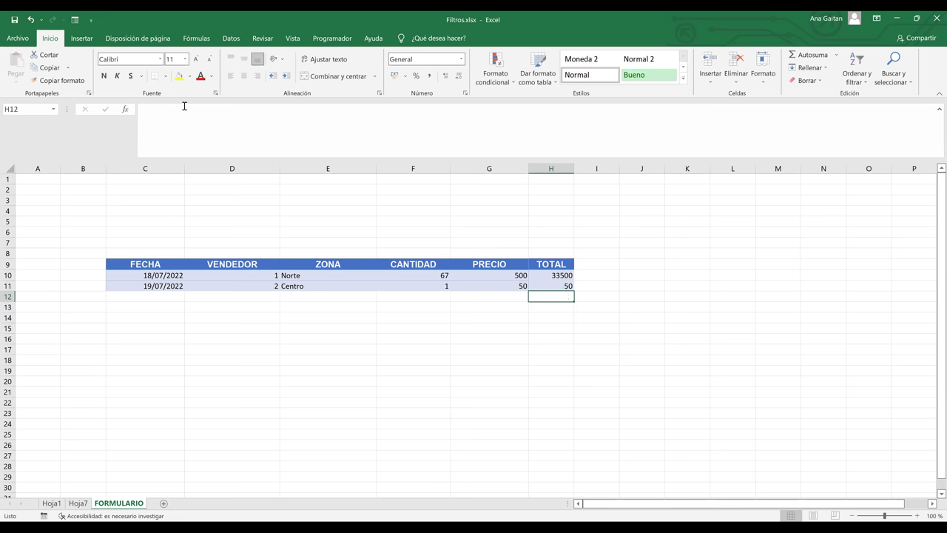
Start a new record in the table's form with VENDEDOR 3 and FECHA 19/07/2022.
{"action": "left_click", "coordinate": [306, 285]}
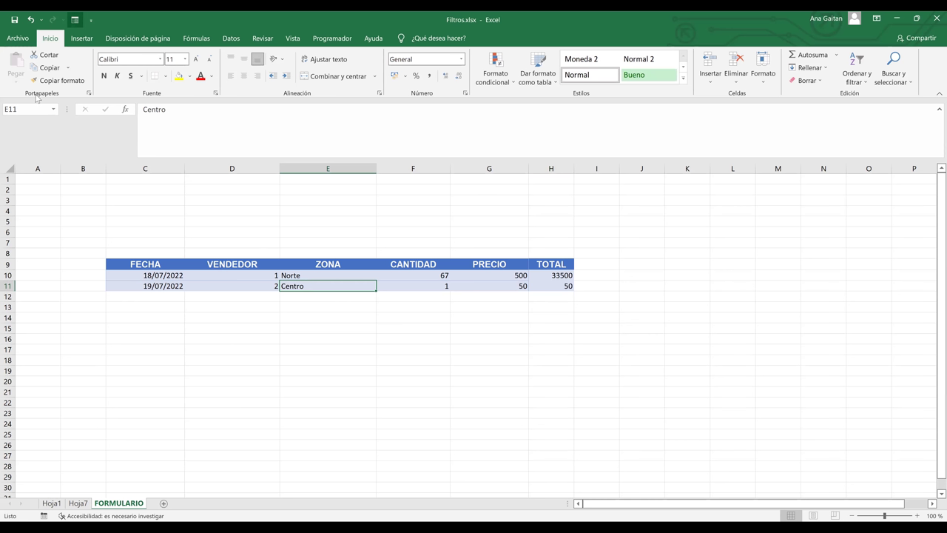
{"action": "left_click", "coordinate": [777, 211]}
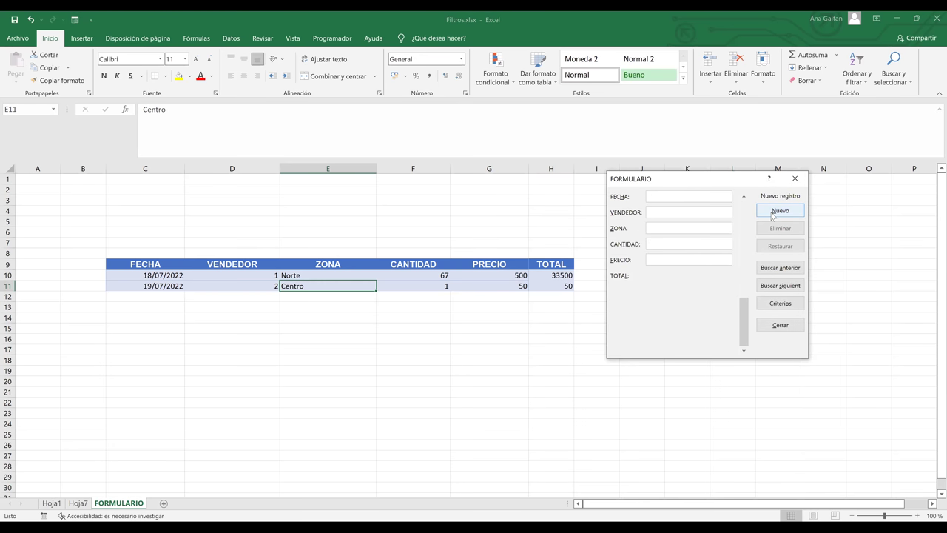
{"action": "type", "text": "3"}
{"action": "key", "text": "BackSpace"}
{"action": "left_click", "coordinate": [668, 210]}
{"action": "type", "text": "3"}
{"action": "left_click", "coordinate": [667, 198]}
{"action": "type", "text": "19/07/2022"}
Complete the new record with ZONA Centro, CANTIDAD 6 and PRECIO 10, and add it to the table.
{"action": "type", "text": "cENT"}
{"action": "key", "text": "BackSpace"}
{"action": "key", "text": "BackSpace"}
{"action": "key", "text": "BackSpace"}
{"action": "key", "text": "BackSpace"}
{"action": "type", "text": "Centro"}
{"action": "type", "text": "610"}
{"action": "key", "text": "Return"}
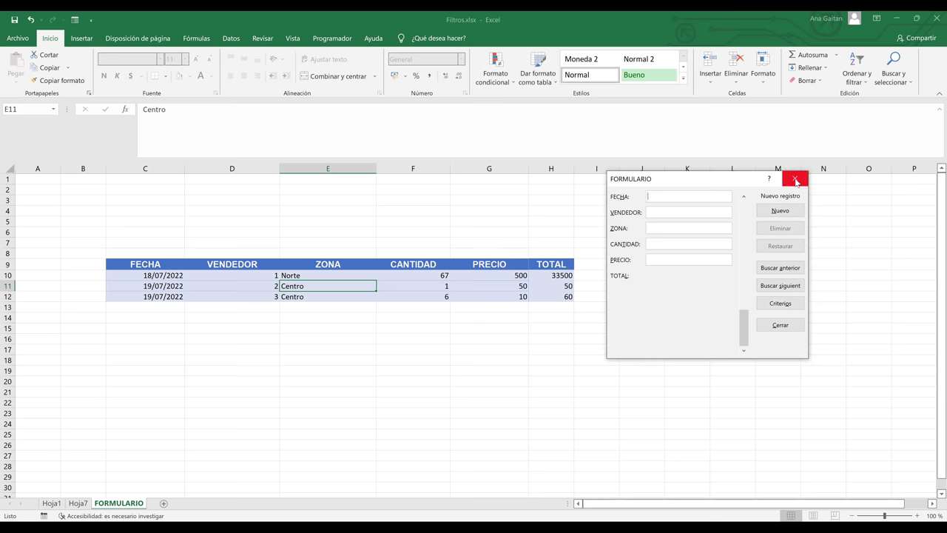
Search the form's records by the criterion VENDEDOR 2, looking both forward and backward for matches.
{"action": "left_click", "coordinate": [781, 304]}
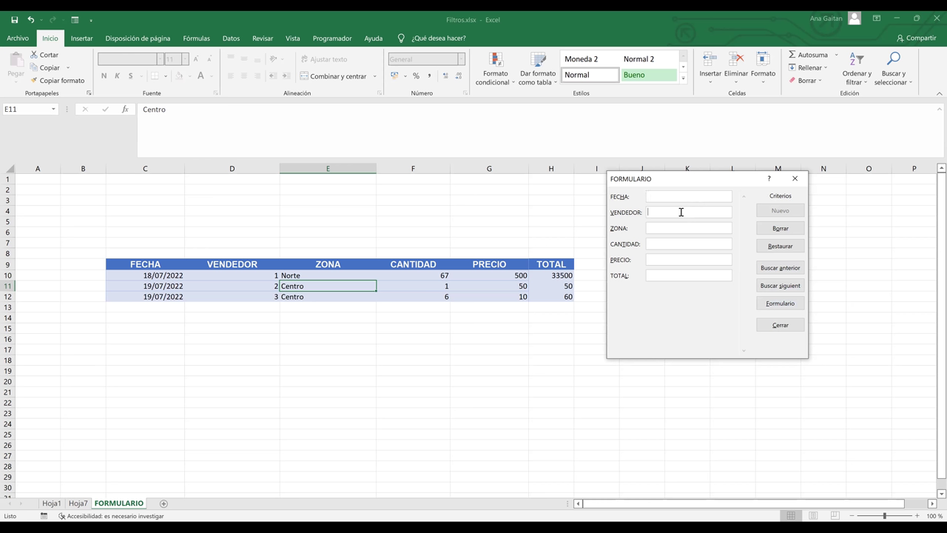
{"action": "type", "text": "2"}
{"action": "key", "text": "Return"}
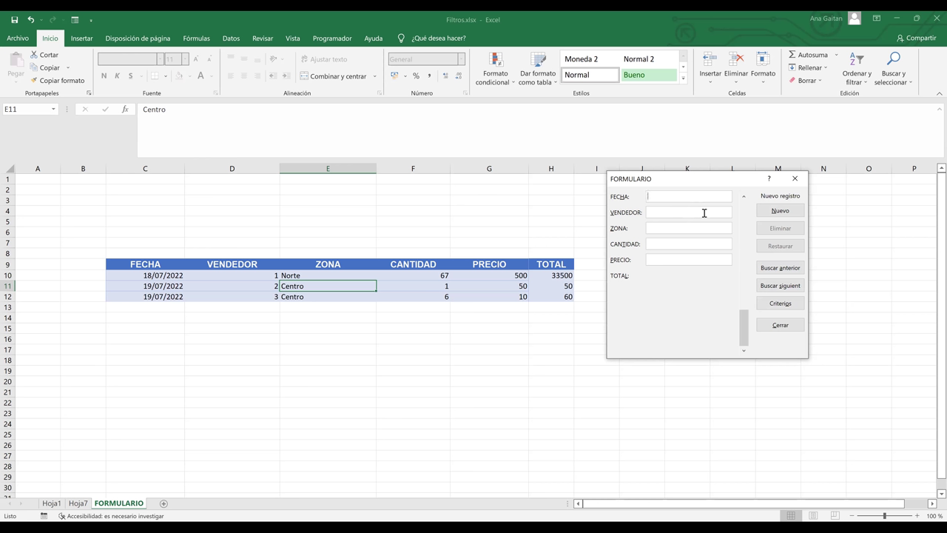
{"action": "left_click", "coordinate": [781, 203]}
{"action": "left_click", "coordinate": [772, 305]}
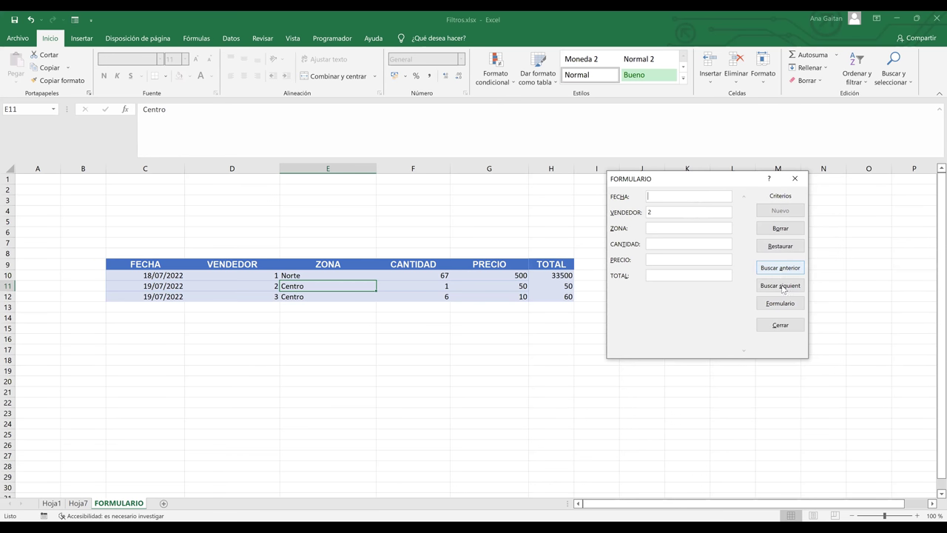
{"action": "left_click", "coordinate": [783, 287]}
{"action": "left_click", "coordinate": [786, 273]}
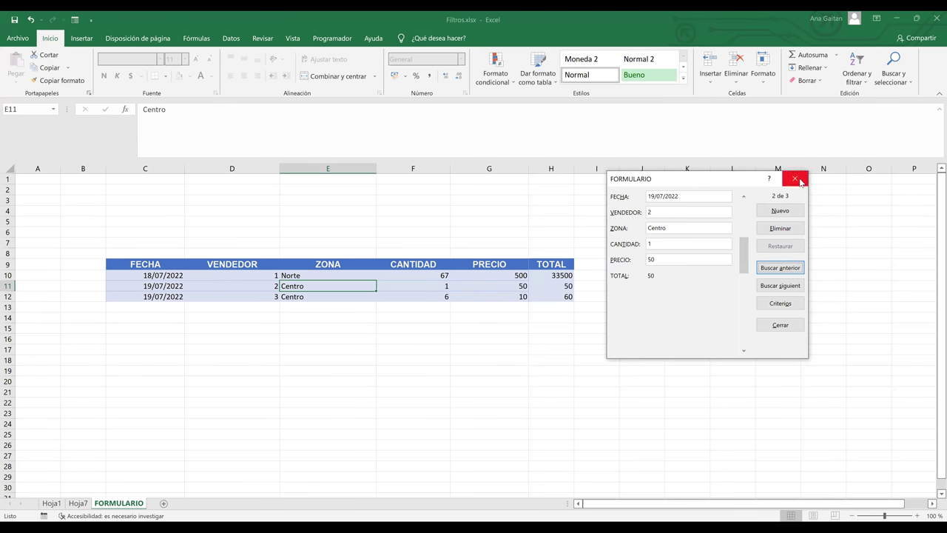
Clear the VENDEDOR search criterion and return to the record form.
{"action": "left_click", "coordinate": [781, 305]}
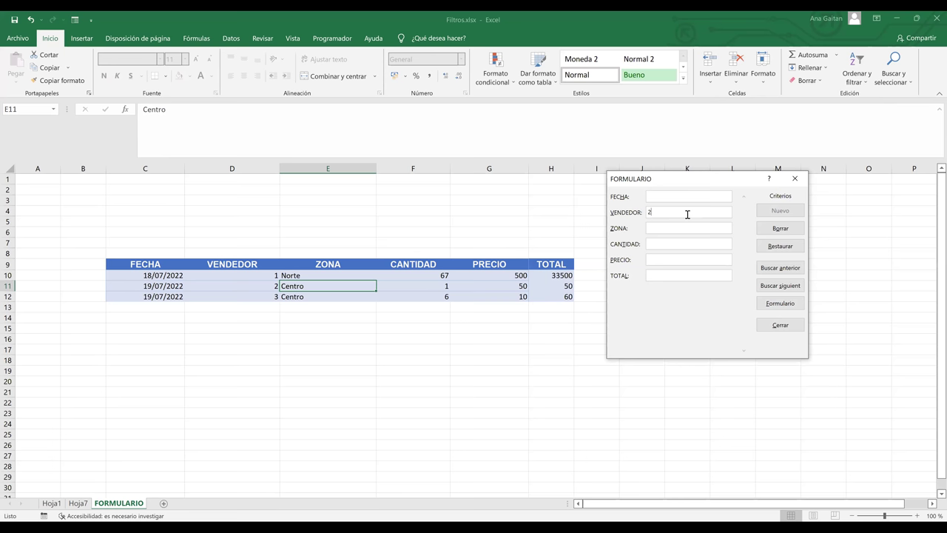
{"action": "left_click", "coordinate": [784, 239]}
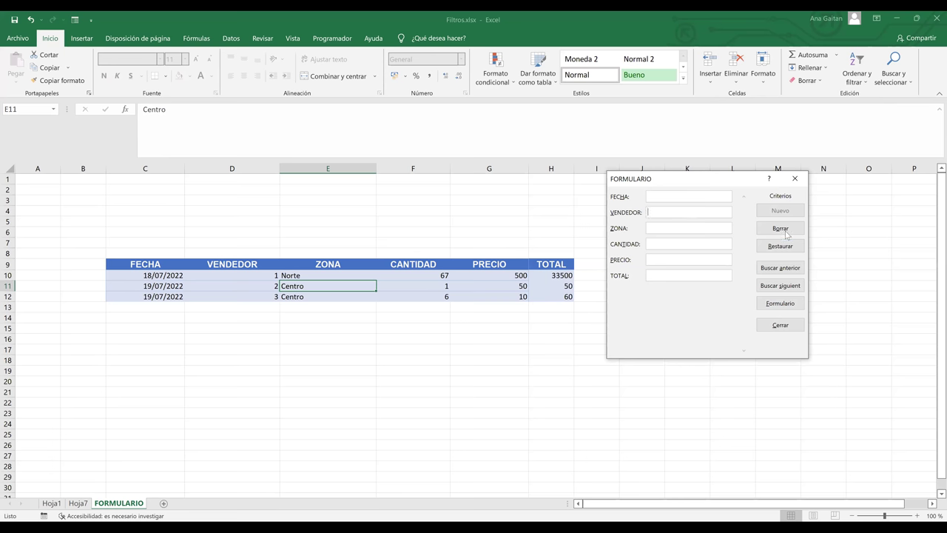
{"action": "left_click", "coordinate": [786, 306]}
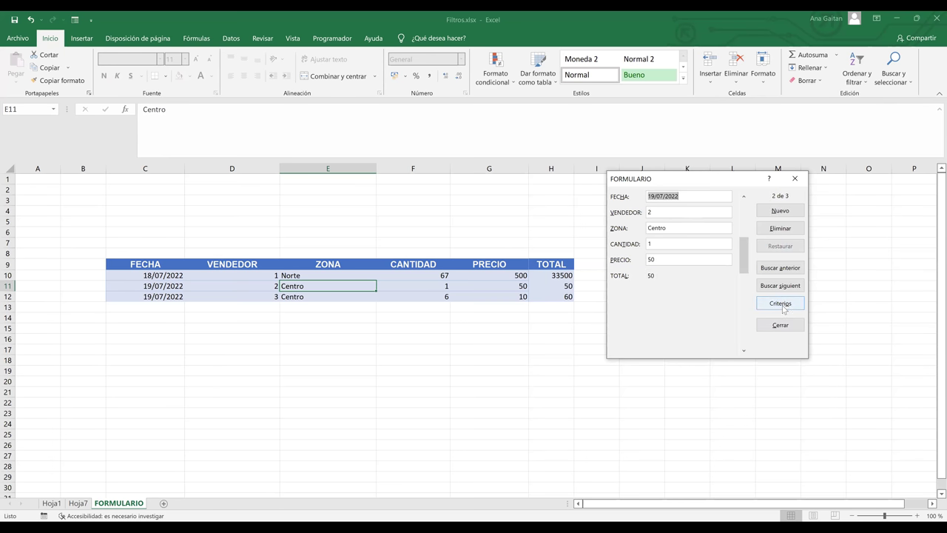
Start a new record in the form with FECHA 12/07/2022 and VENDEDOR 4.
{"action": "left_click", "coordinate": [789, 212]}
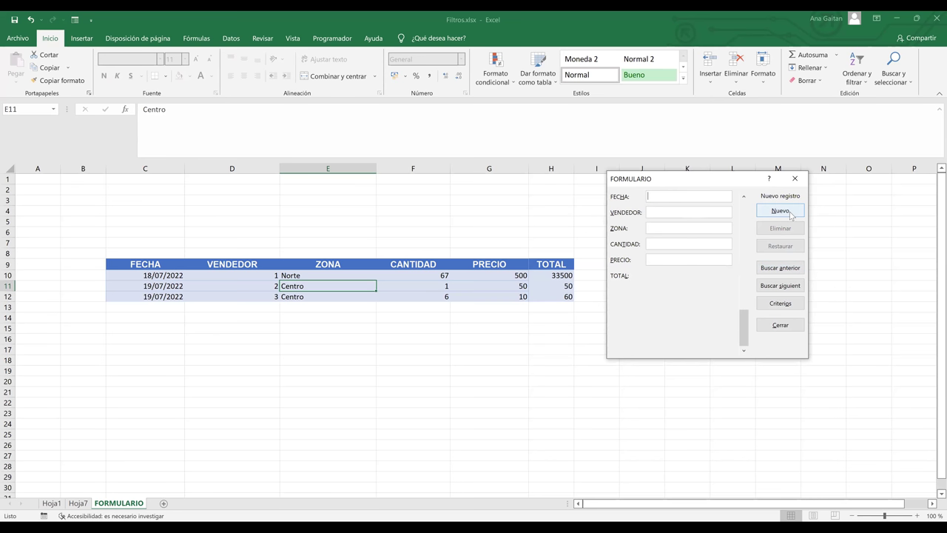
{"action": "left_click", "coordinate": [677, 197]}
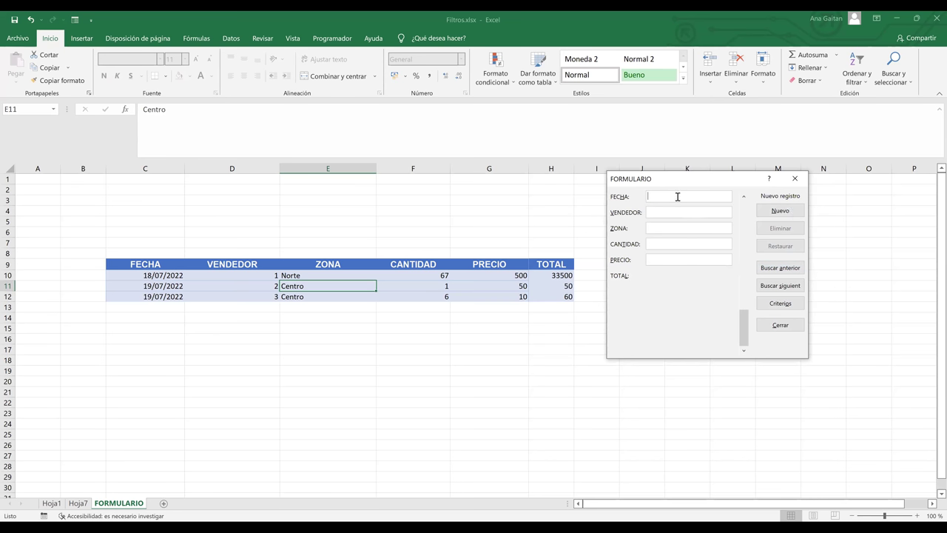
{"action": "type", "text": "4"}
{"action": "type", "text": "1"}
{"action": "type", "text": "2"}
{"action": "type", "text": "/07"}
{"action": "type", "text": "/2022"}
{"action": "type", "text": "4"}
Complete the new record with ZONA Norte, CANTIDAD 56 and PRECIO 5, and add it to the table.
{"action": "type", "text": "N"}
{"action": "type", "text": "orte"}
{"action": "left_click", "coordinate": [661, 243]}
{"action": "type", "text": "56"}
{"action": "type", "text": "5"}
{"action": "key", "text": "Return"}
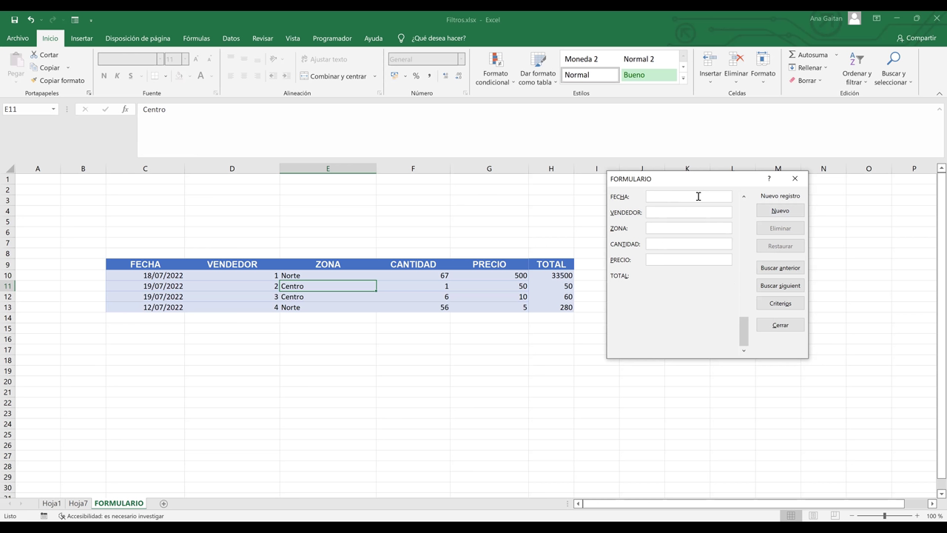
Add another record with FECHA 19/07/2022, VENDEDOR 1, ZONA Centro, CANTIDAD 1 and PRECIO 50.
{"action": "type", "text": "19/07/2022"}
{"action": "left_click", "coordinate": [683, 214]}
{"action": "type", "text": "1"}
{"action": "type", "text": "Centro"}
{"action": "type", "text": "1"}
{"action": "left_click", "coordinate": [661, 257]}
{"action": "type", "text": "50"}
{"action": "key", "text": "Return"}
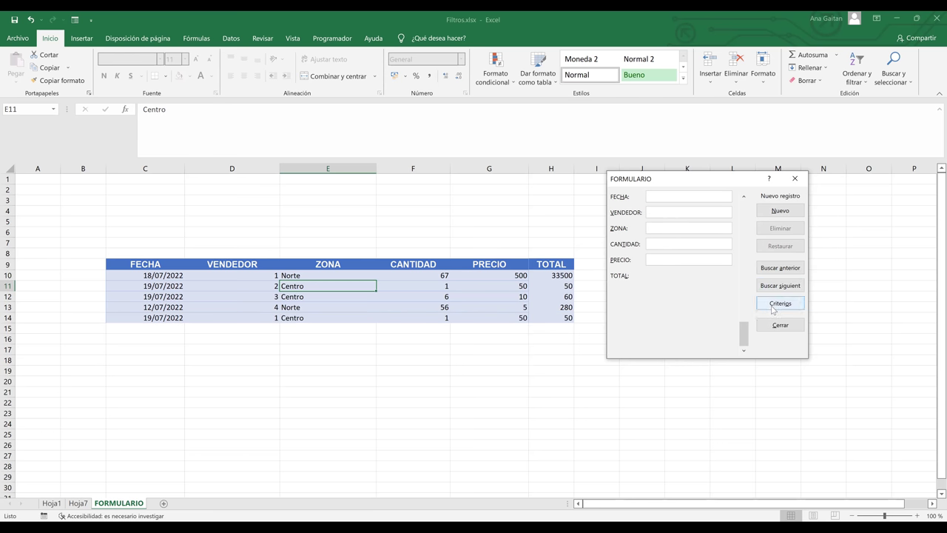
Search the records by the criterion VENDEDOR 1, checking forward and backward, and review the criterion.
{"action": "left_click", "coordinate": [785, 306]}
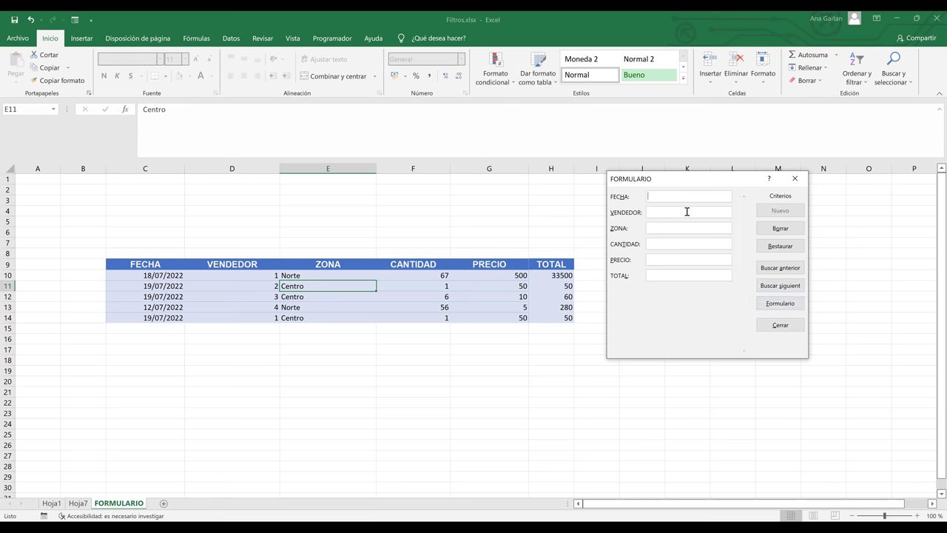
{"action": "type", "text": "1"}
{"action": "left_click", "coordinate": [780, 285]}
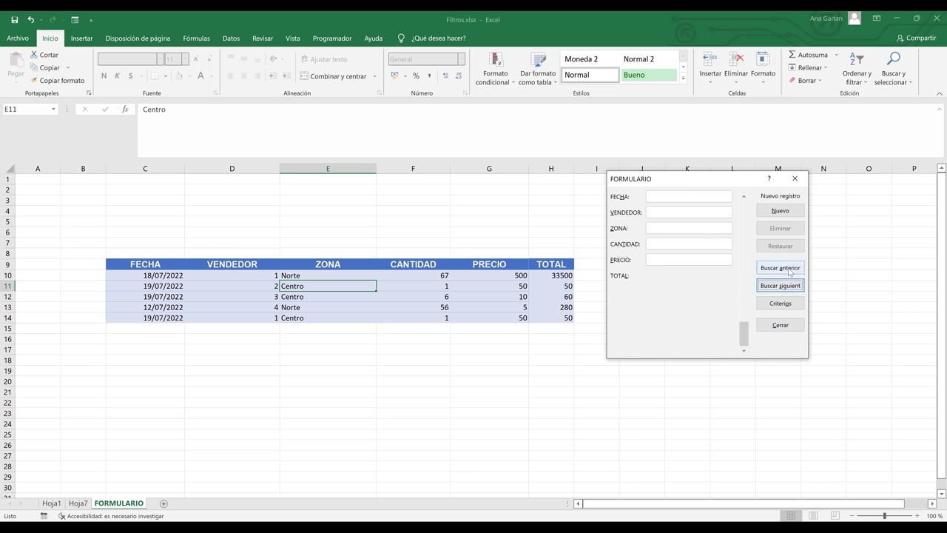
{"action": "left_click", "coordinate": [790, 273]}
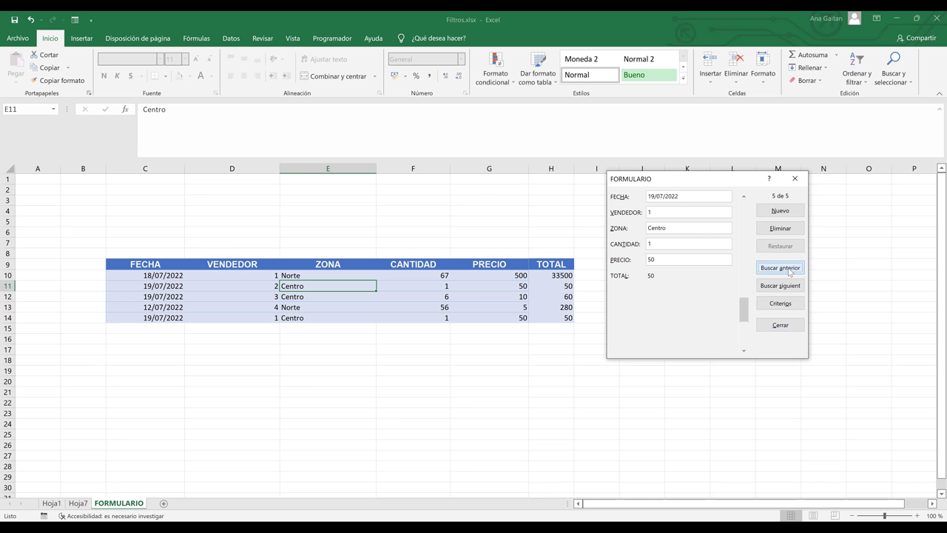
{"action": "left_click", "coordinate": [783, 304]}
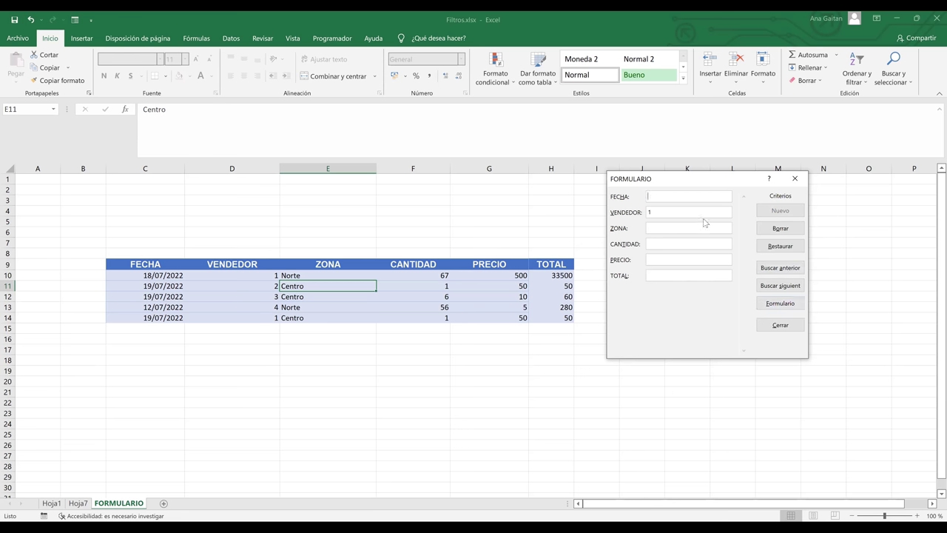
{"action": "key", "text": "Return"}
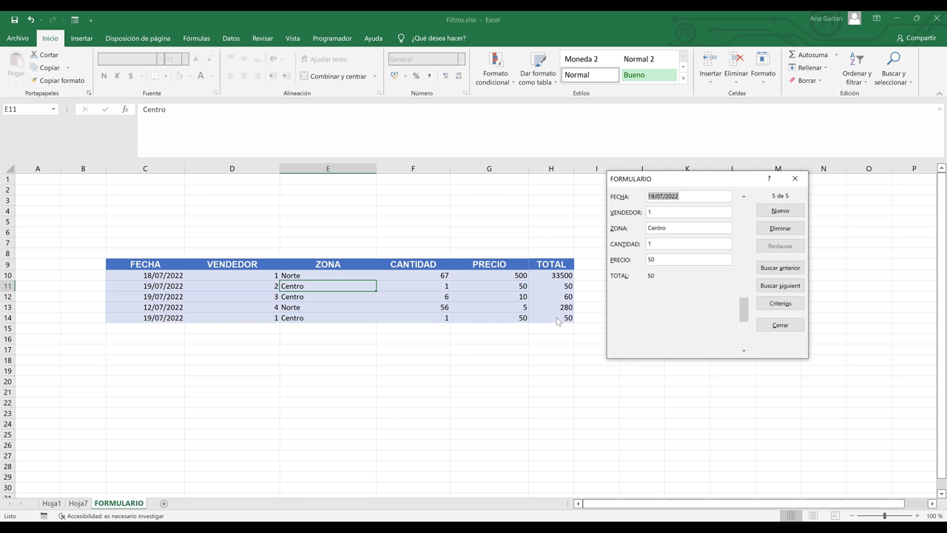
Move to a blank record and try the search again with the existing VENDEDOR 1 criterion.
{"action": "key", "text": "alt+n"}
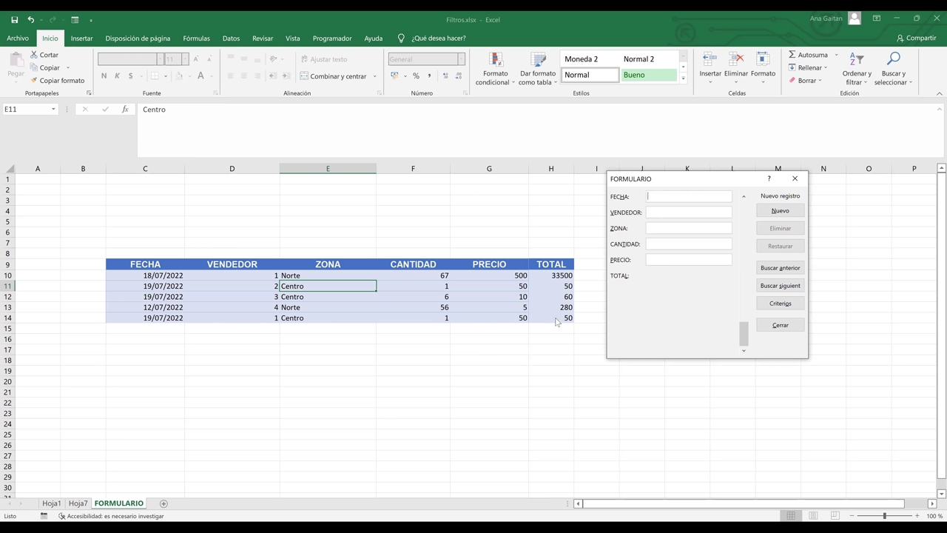
{"action": "left_click", "coordinate": [780, 304]}
{"action": "key", "text": "alt+f"}
{"action": "left_click", "coordinate": [780, 304]}
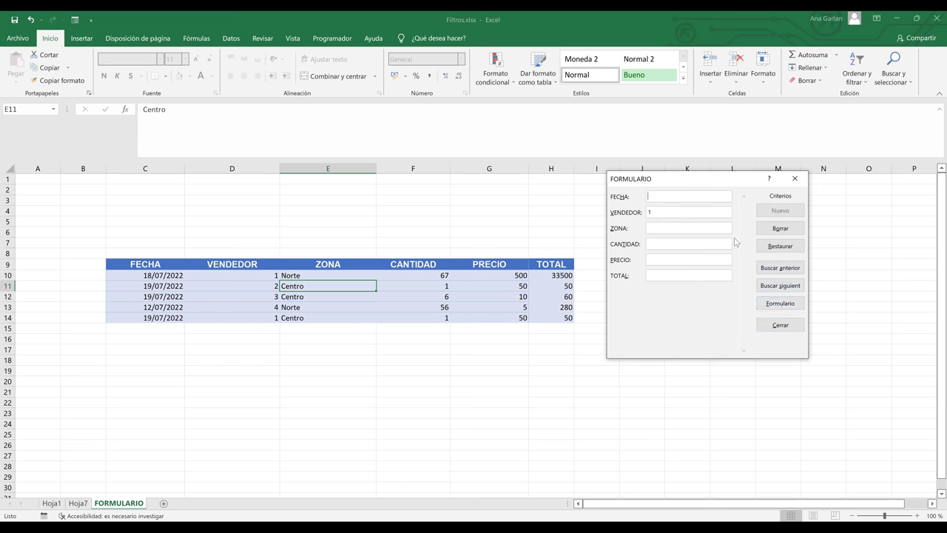
{"action": "left_click", "coordinate": [714, 214]}
{"action": "key", "text": "Return"}
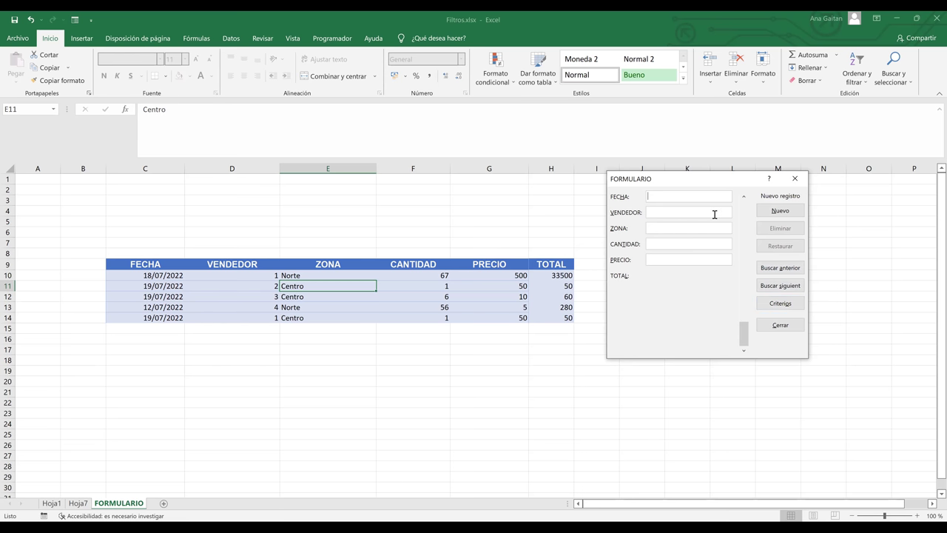
Search forward with the VENDEDOR criterion, then re-enter the criterion as 1 and apply it.
{"action": "left_click", "coordinate": [786, 308]}
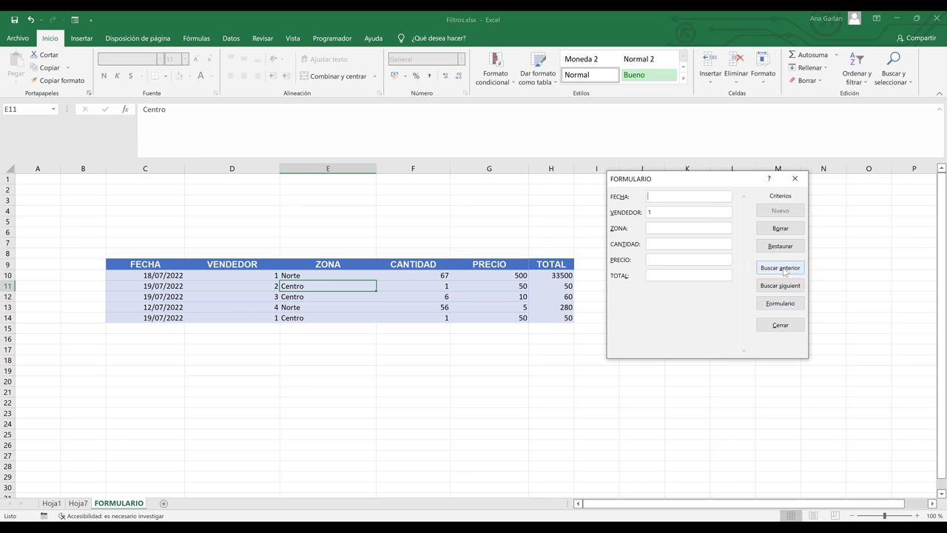
{"action": "left_click", "coordinate": [785, 289]}
{"action": "left_click", "coordinate": [781, 303]}
{"action": "left_click", "coordinate": [655, 200]}
{"action": "key", "text": "BackSpace"}
{"action": "type", "text": "1"}
{"action": "key", "text": "Return"}
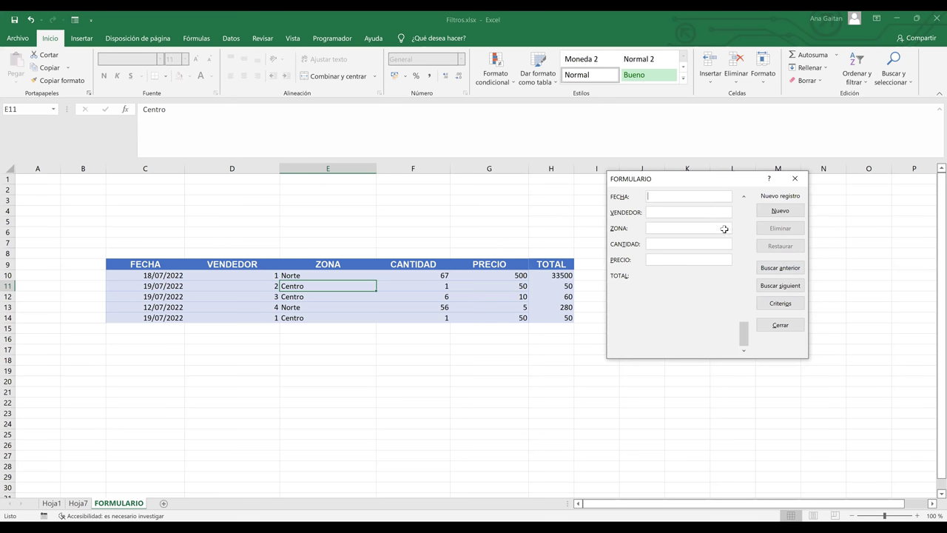
Close and reopen the table's form, and search its records by the criterion VENDEDOR 1.
{"action": "key", "text": "Escape"}
{"action": "left_click", "coordinate": [486, 300]}
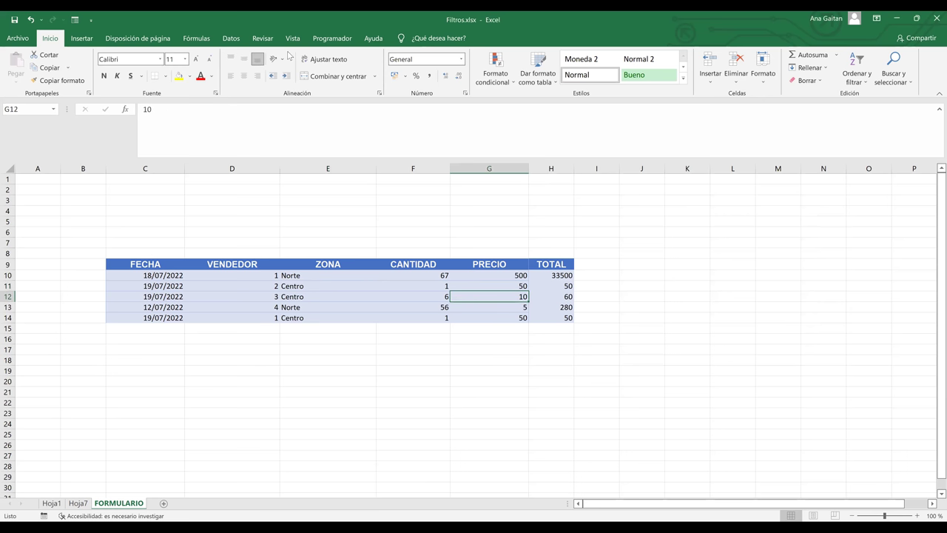
{"action": "left_click", "coordinate": [75, 19]}
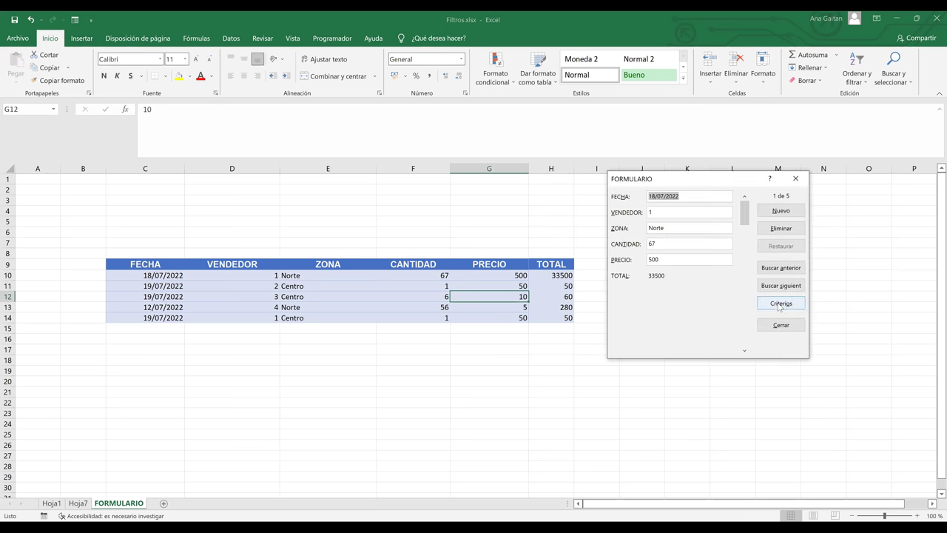
{"action": "left_click", "coordinate": [780, 303]}
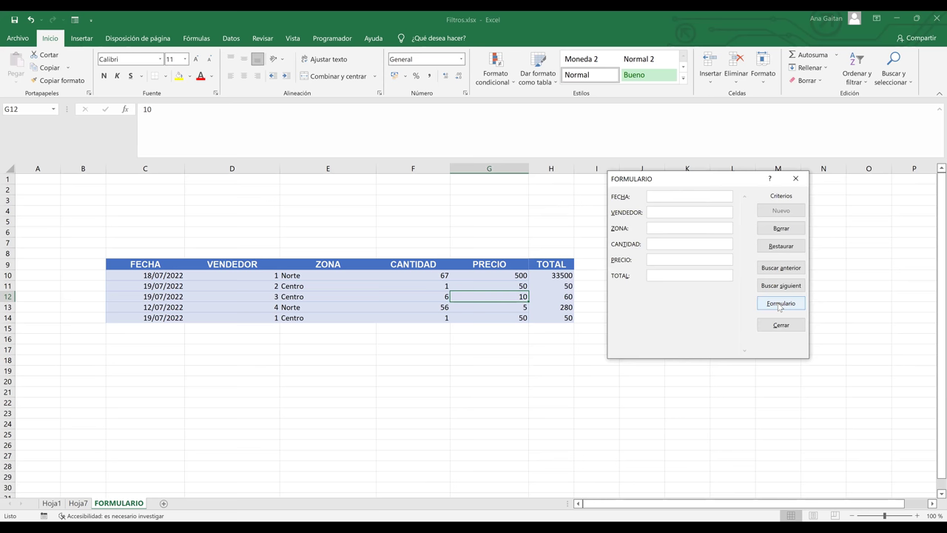
{"action": "left_click", "coordinate": [662, 212]}
{"action": "type", "text": "1"}
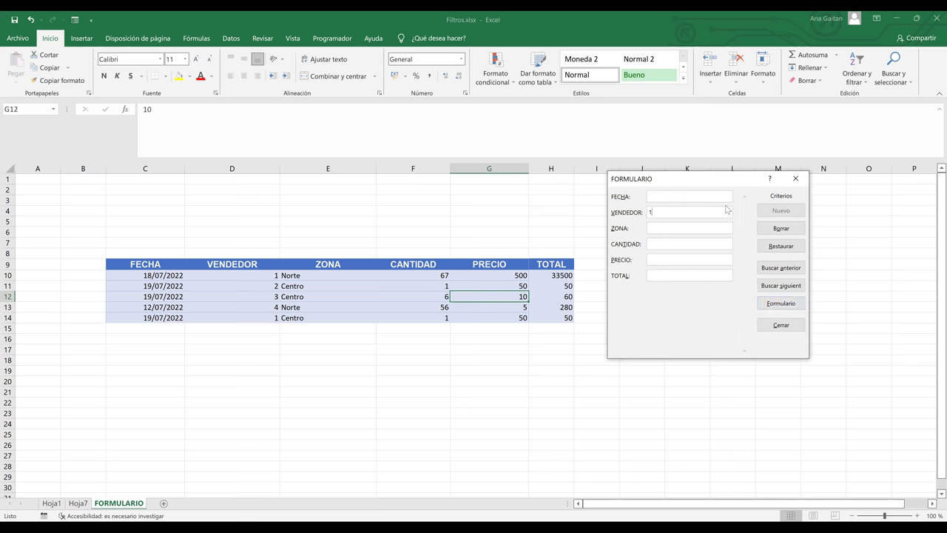
{"action": "key", "text": "Return"}
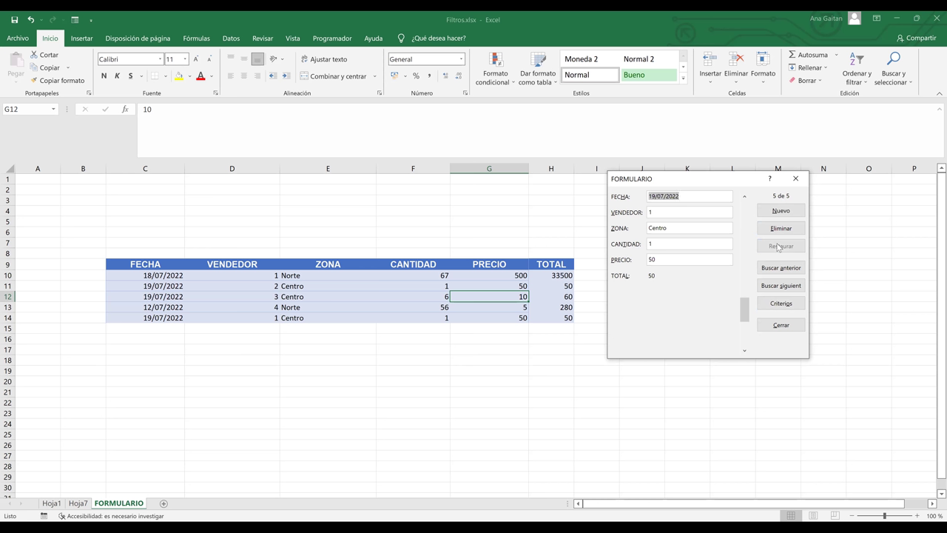
Recheck the VENDEDOR 1 criterion from a blank record and find the matching records backward.
{"action": "key", "text": "Return"}
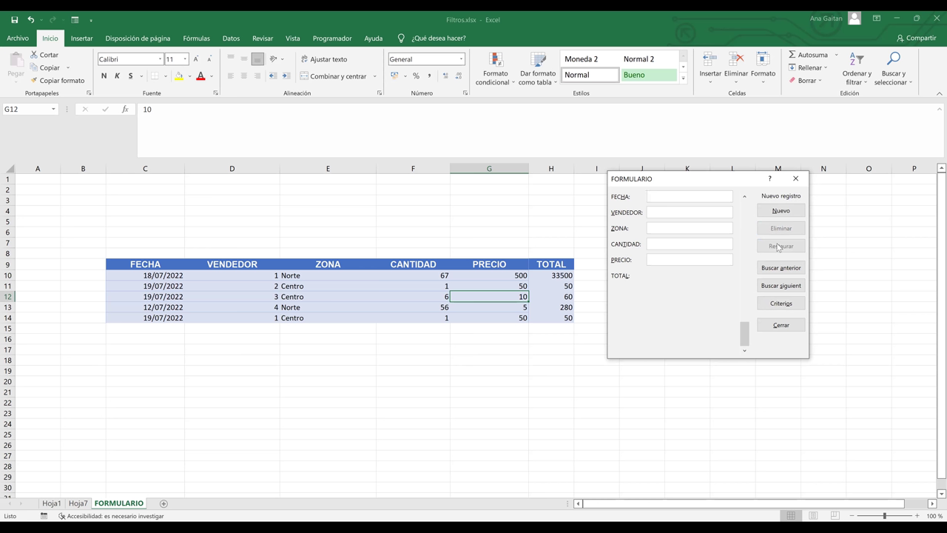
{"action": "left_click", "coordinate": [783, 304]}
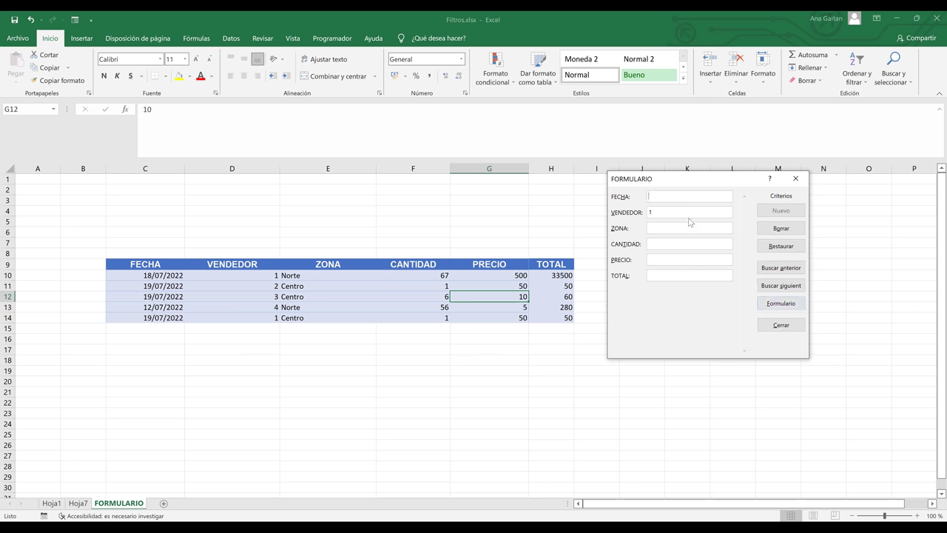
{"action": "left_click", "coordinate": [777, 288]}
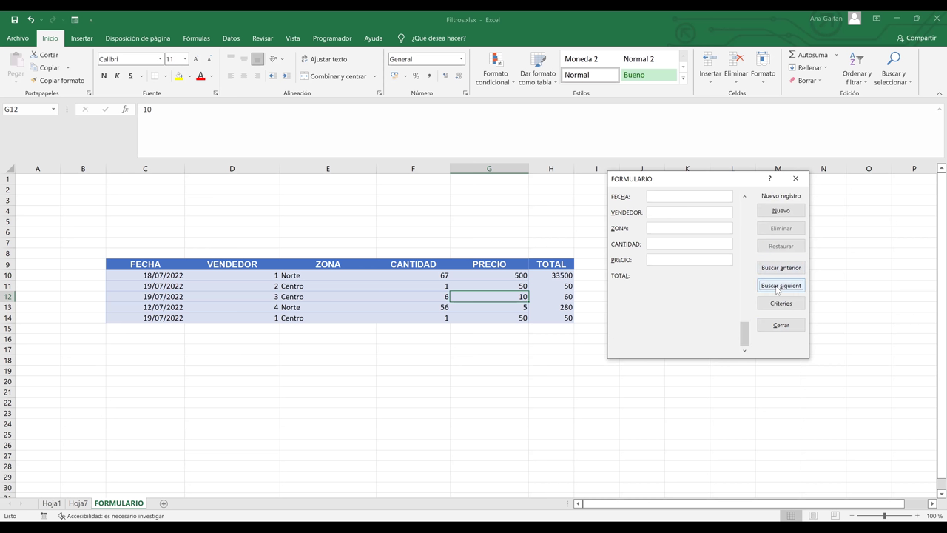
{"action": "left_click", "coordinate": [774, 269]}
{"action": "left_click", "coordinate": [774, 270]}
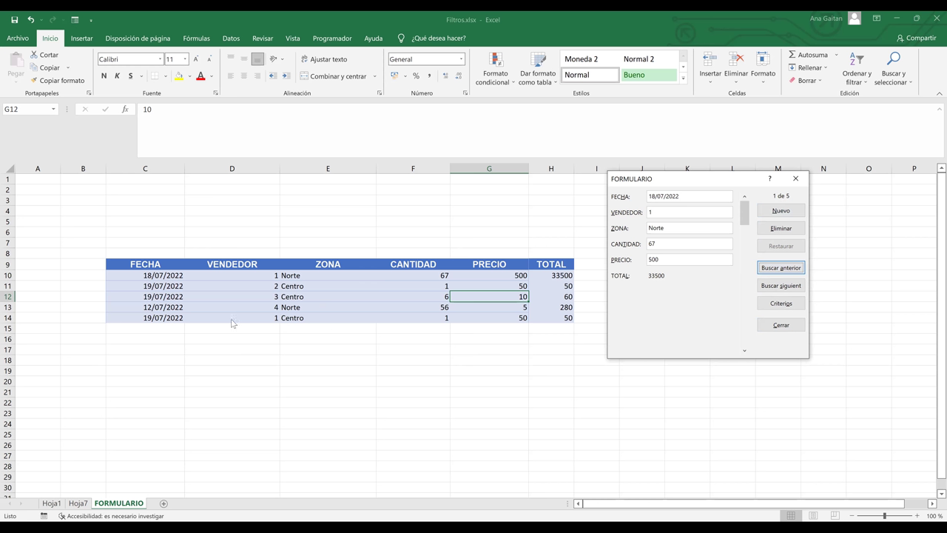
Browse backward and forward between the records that match VENDEDOR 1.
{"action": "left_click", "coordinate": [791, 270]}
{"action": "left_click", "coordinate": [785, 292]}
{"action": "left_click", "coordinate": [783, 285]}
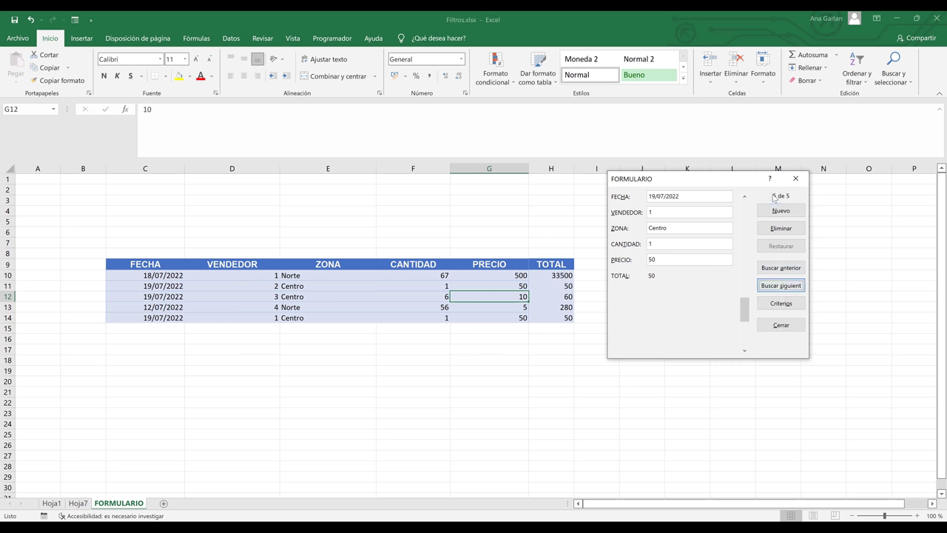
{"action": "left_click", "coordinate": [776, 272]}
{"action": "left_click", "coordinate": [776, 272]}
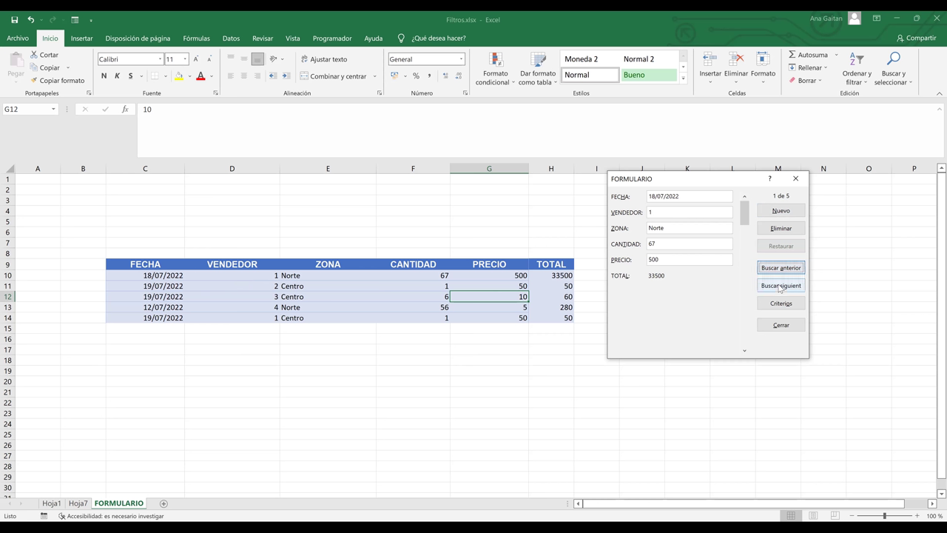
{"action": "left_click", "coordinate": [780, 289]}
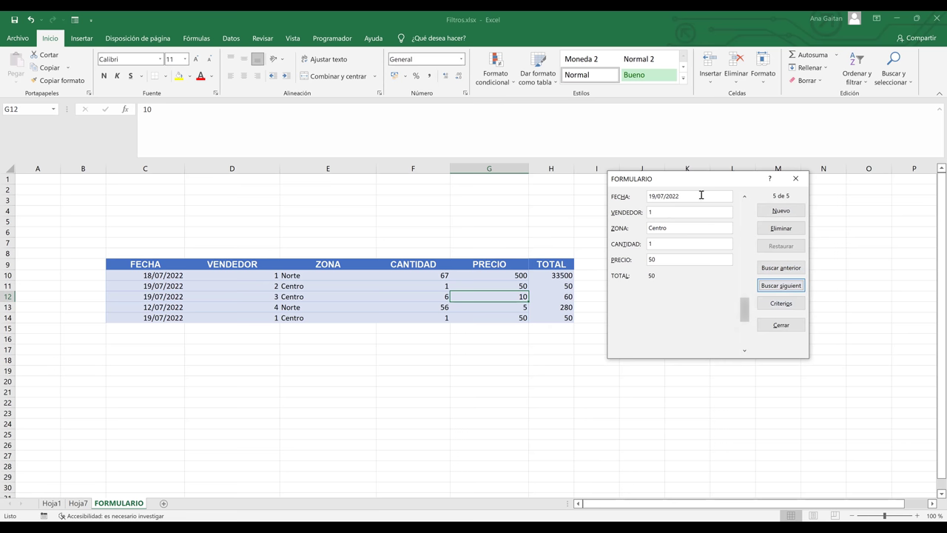
Remove the value 1 from the VENDEDOR criterion and return to the record form.
{"action": "left_click", "coordinate": [778, 305]}
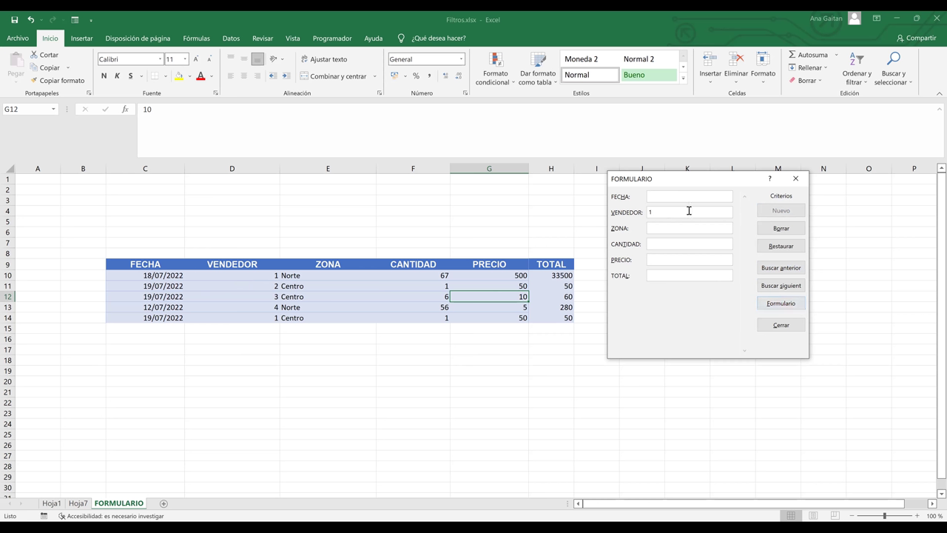
{"action": "key", "text": "BackSpace"}
{"action": "left_click", "coordinate": [768, 310]}
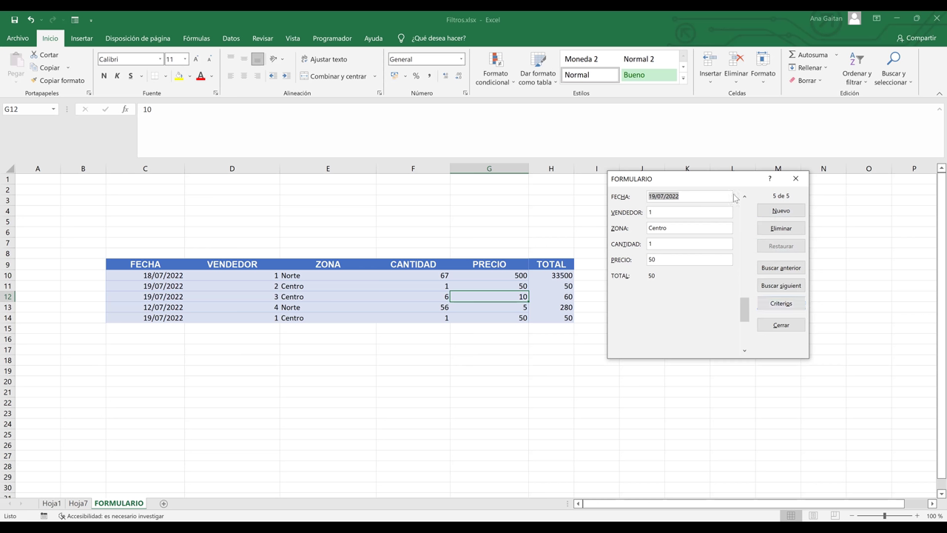
Browse backward and forward through all the sales records without a criterion, and close the form.
{"action": "left_click", "coordinate": [781, 269]}
{"action": "left_click", "coordinate": [781, 270]}
{"action": "left_click", "coordinate": [782, 270]}
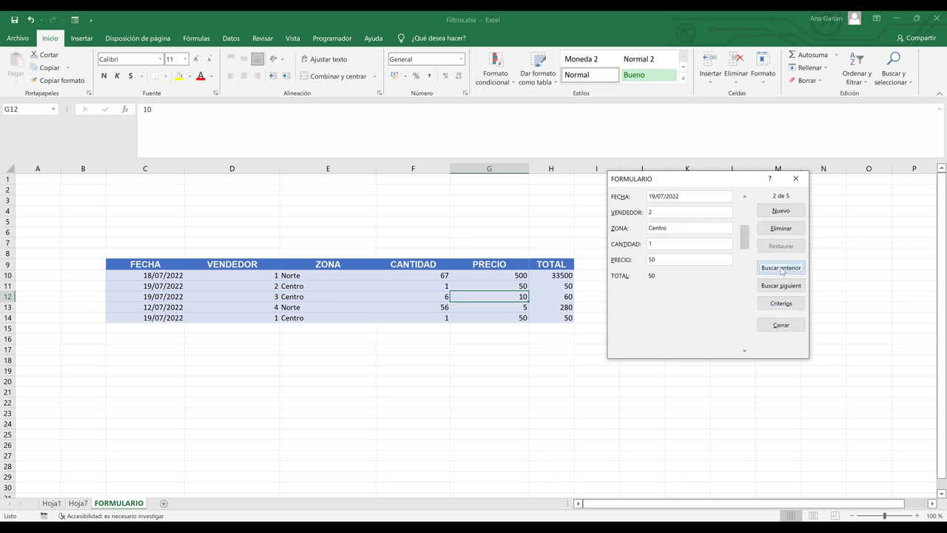
{"action": "left_click", "coordinate": [782, 268]}
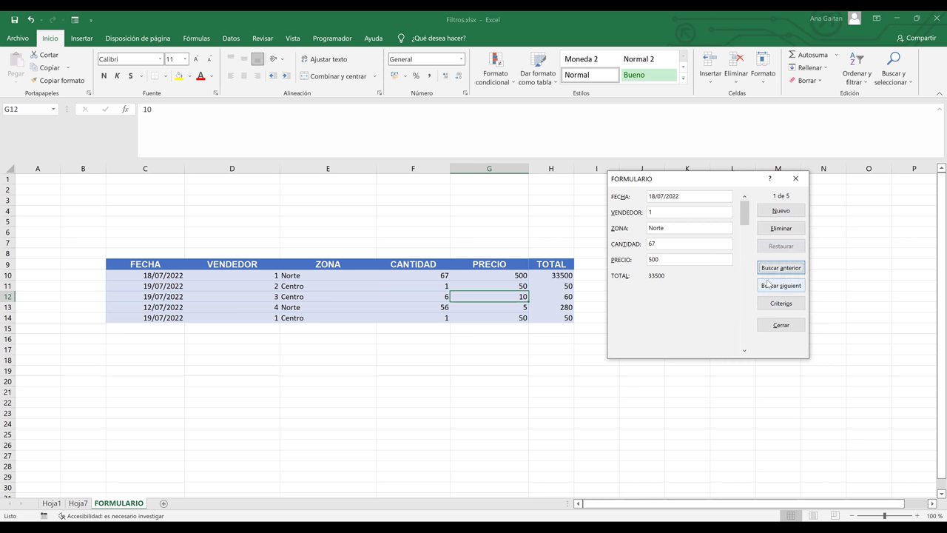
{"action": "left_click", "coordinate": [773, 287]}
{"action": "left_click", "coordinate": [773, 287]}
{"action": "left_click", "coordinate": [773, 287]}
{"action": "left_click", "coordinate": [774, 287]}
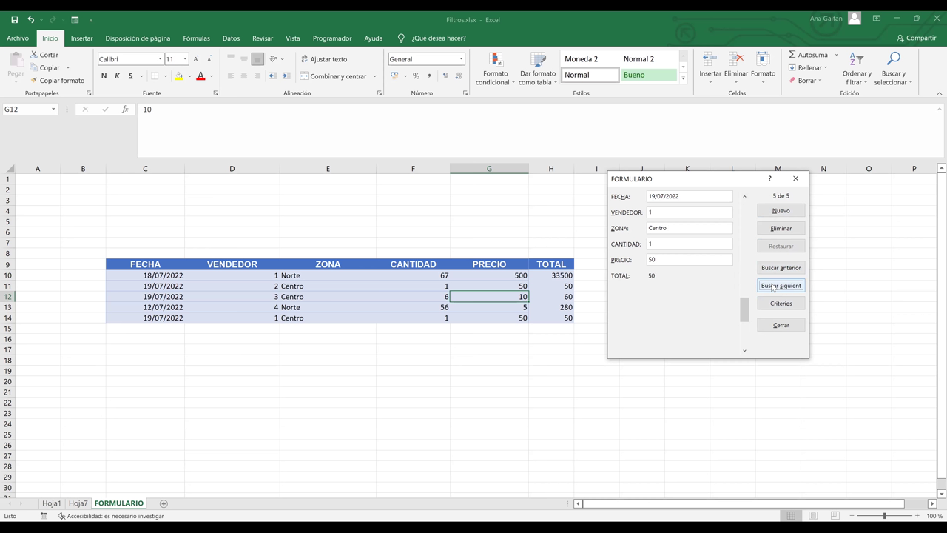
{"action": "left_click", "coordinate": [775, 268]}
{"action": "left_click", "coordinate": [776, 268]}
{"action": "left_click", "coordinate": [776, 268]}
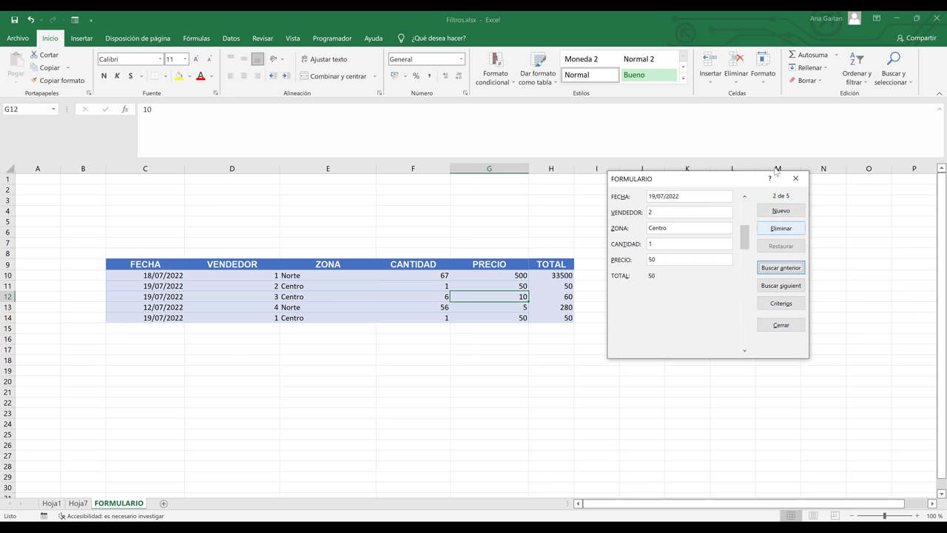
{"action": "left_click", "coordinate": [803, 182]}
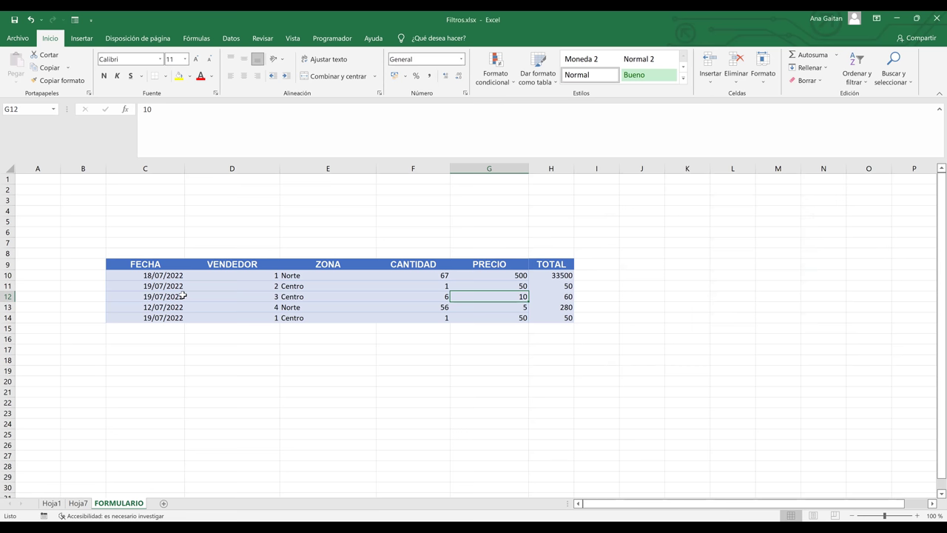
Convert the sales range C9:H14 into a table with headers.
{"action": "left_click", "coordinate": [149, 264]}
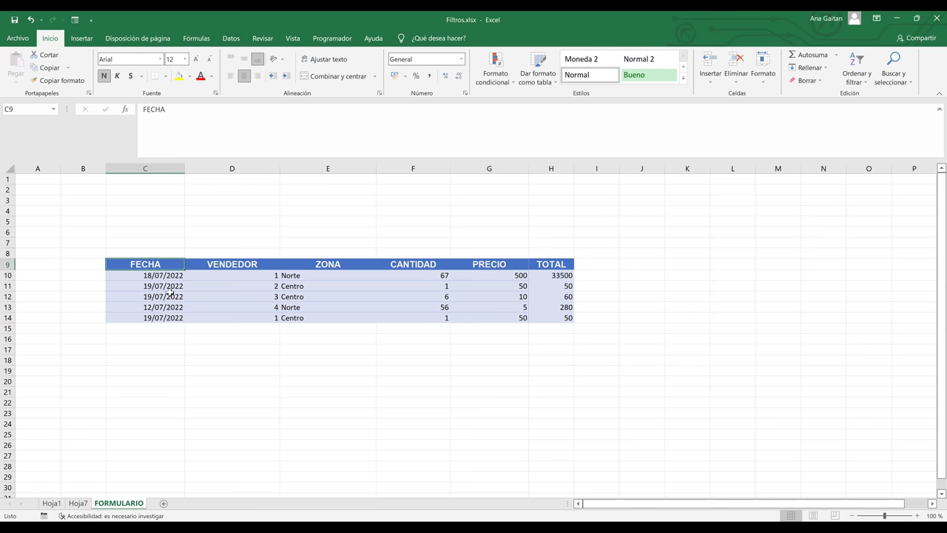
{"action": "left_click_drag", "start_coordinate": [152, 262], "coordinate": [568, 316]}
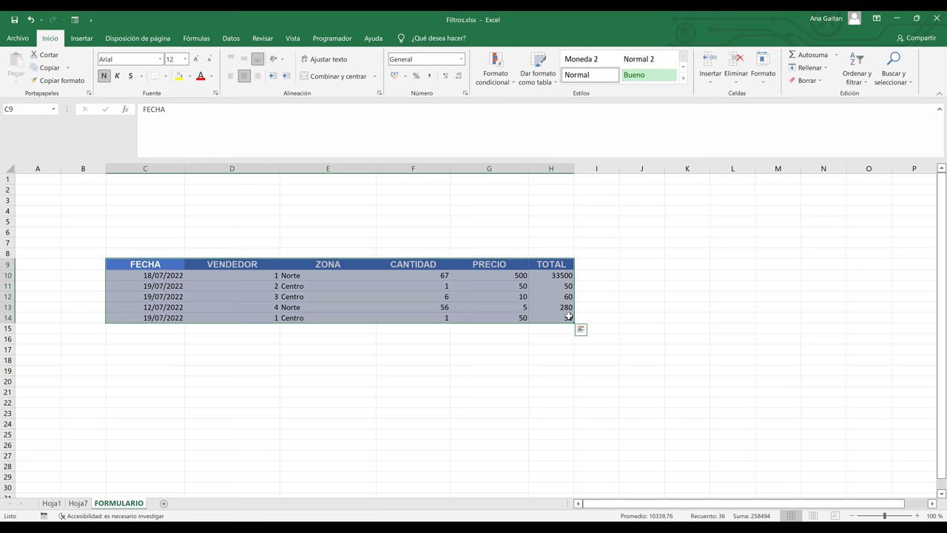
{"action": "key", "text": "ctrl+t"}
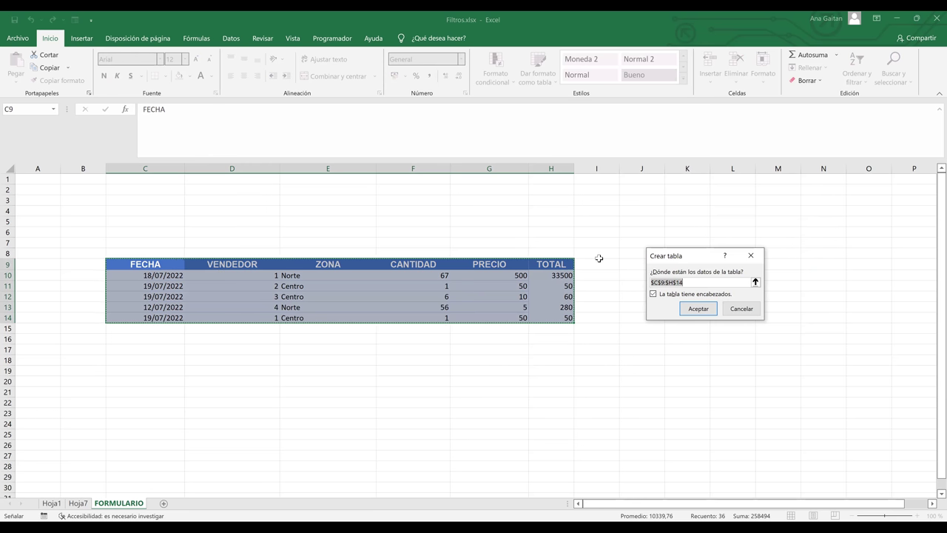
{"action": "left_click", "coordinate": [703, 313]}
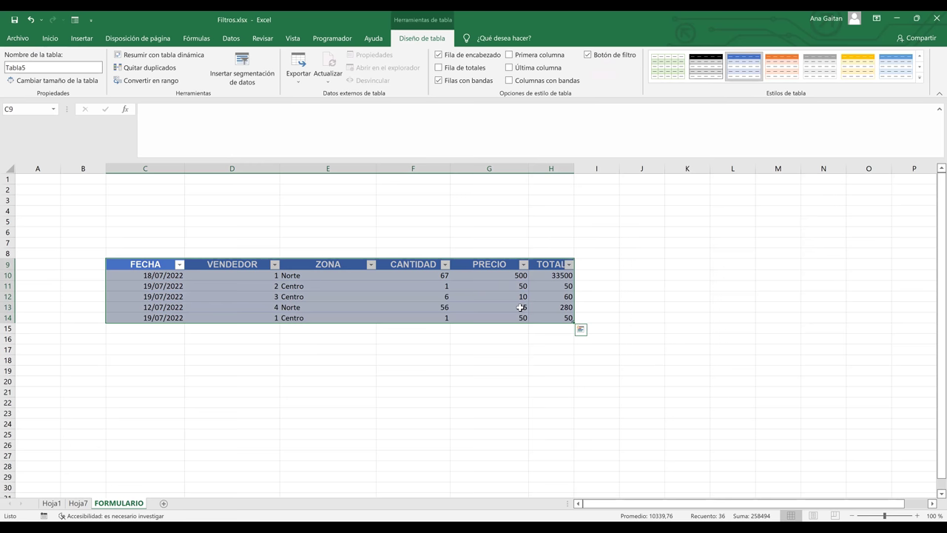
Add a form record with FECHA 12/07/2022, VENDEDOR 5, ZONA Norte, CANTIDAD 6 and PRECIO 89, and close the form.
{"action": "left_click", "coordinate": [277, 290]}
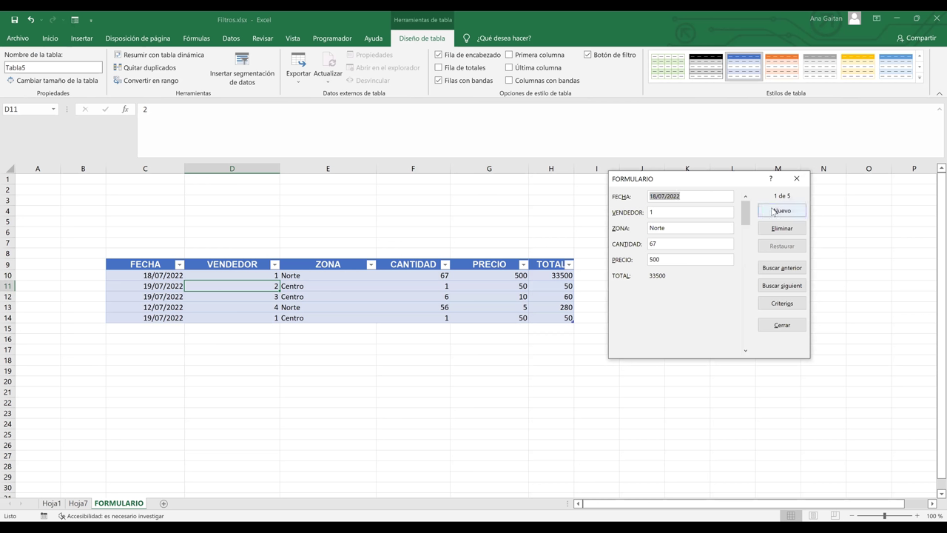
{"action": "left_click", "coordinate": [774, 212]}
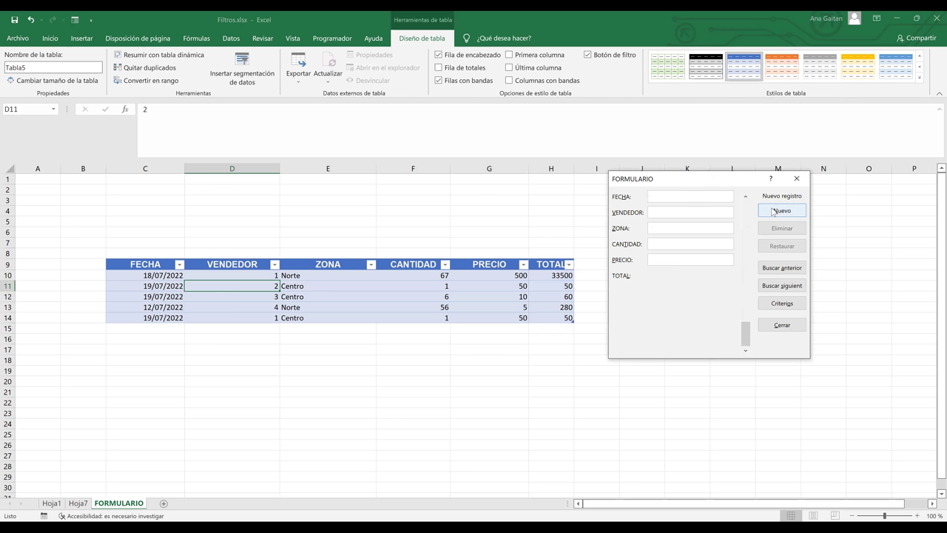
{"action": "type", "text": "12/07/2022"}
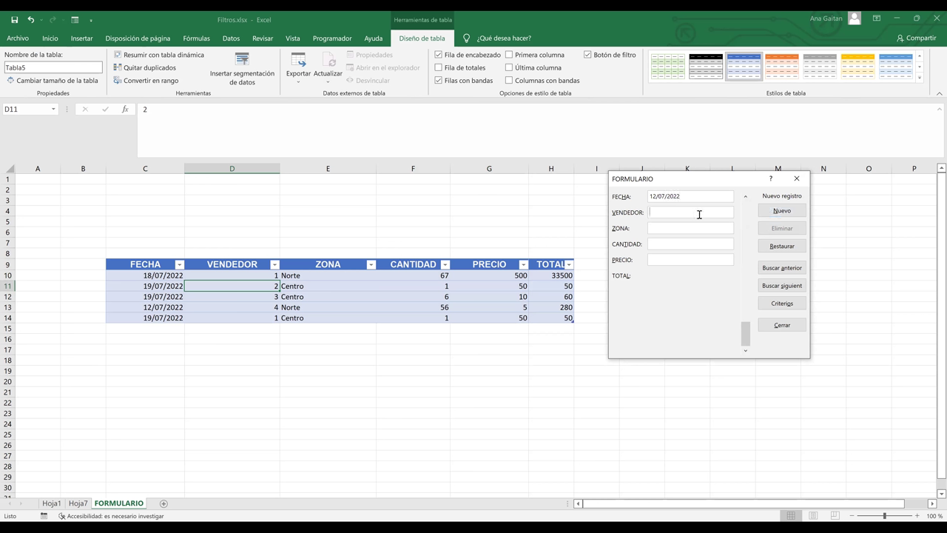
{"action": "type", "text": "5"}
{"action": "type", "text": "Norte"}
{"action": "left_click", "coordinate": [678, 244]}
{"action": "type", "text": "689"}
{"action": "key", "text": "Return"}
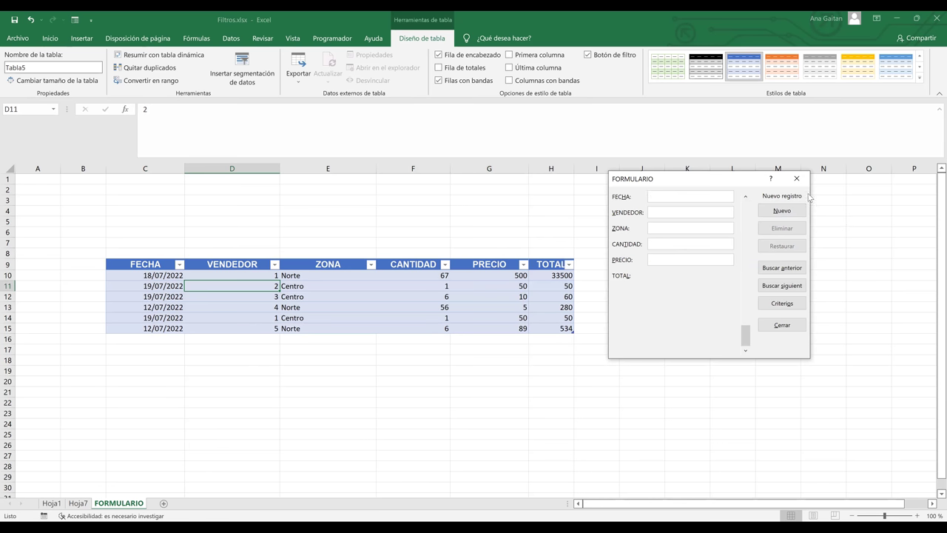
{"action": "key", "text": "Escape"}
Examine the extent of the sales table from the FECHA header to the record in row 15.
{"action": "left_click", "coordinate": [371, 361]}
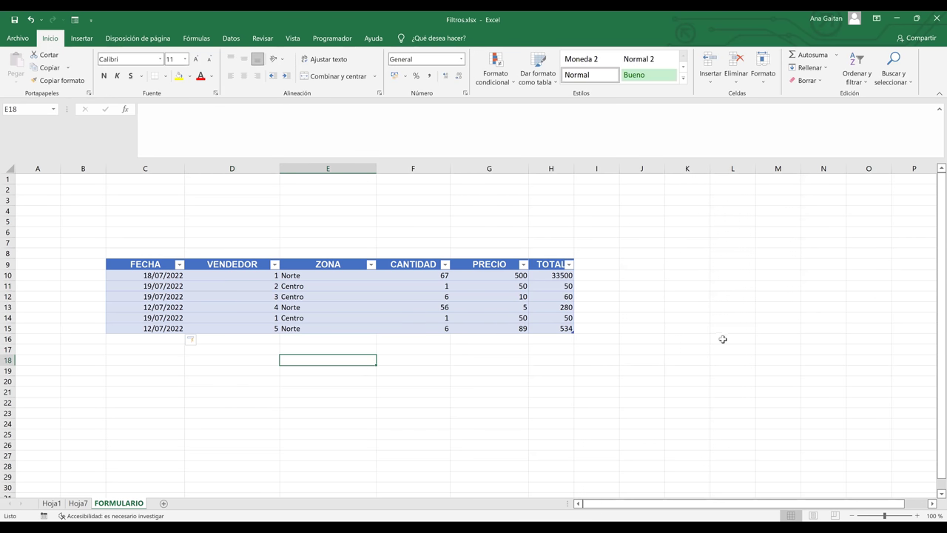
{"action": "left_click_drag", "start_coordinate": [139, 268], "coordinate": [557, 329]}
{"action": "left_click", "coordinate": [487, 394]}
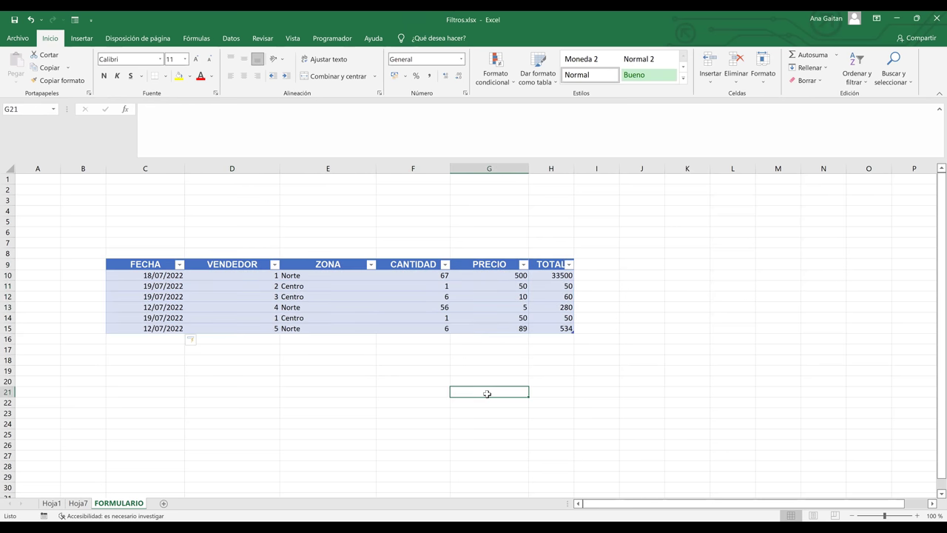
Enter the date 12/07/2022 in cell C16, directly below the table's last record.
{"action": "left_click", "coordinate": [435, 310]}
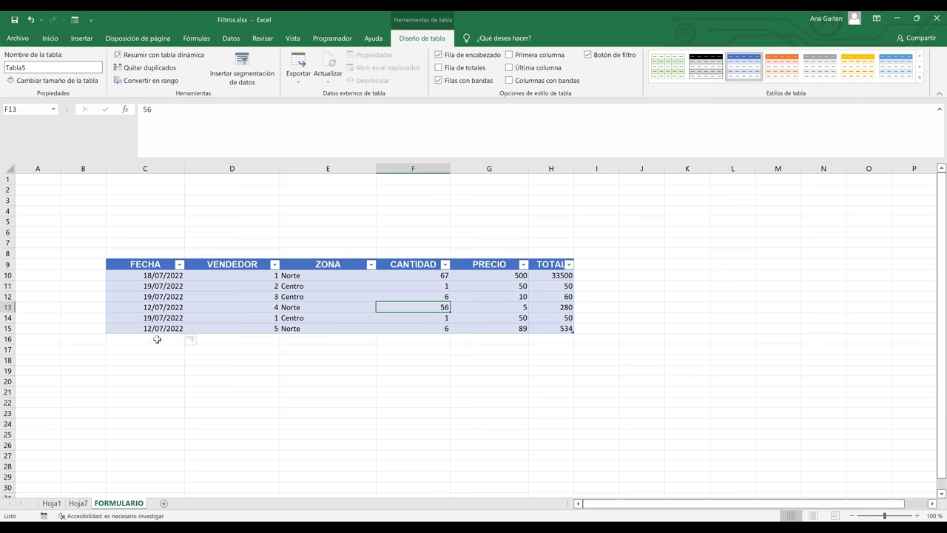
{"action": "left_click", "coordinate": [156, 339]}
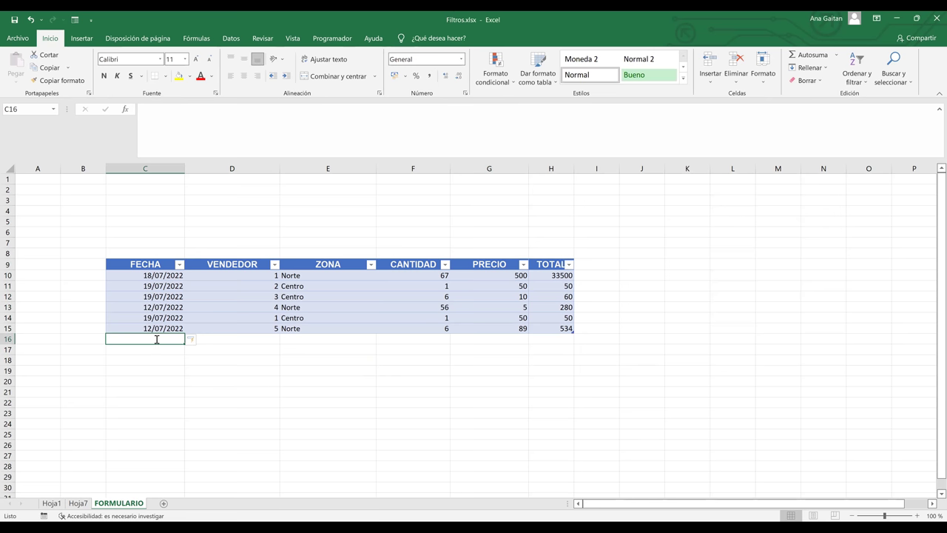
{"action": "type", "text": "12/"}
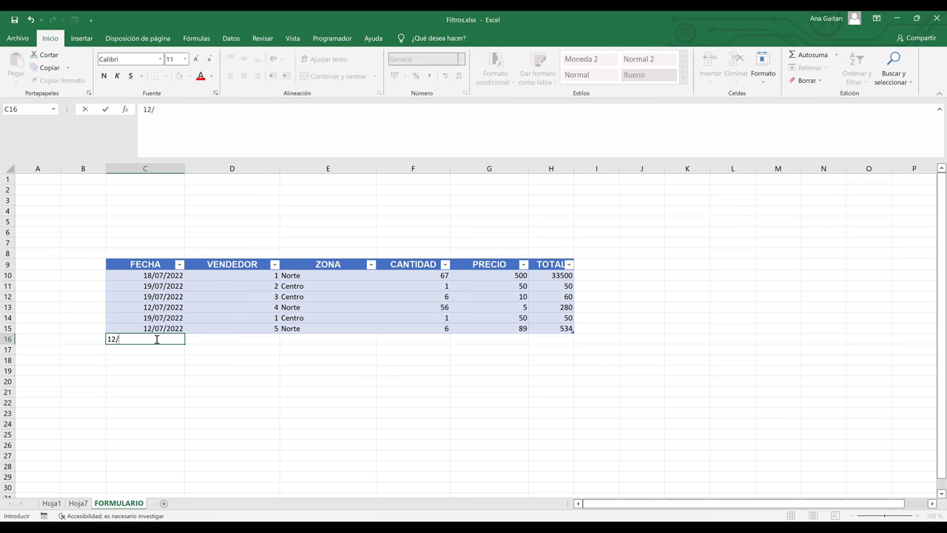
{"action": "type", "text": "07/2022"}
{"action": "key", "text": "Tab"}
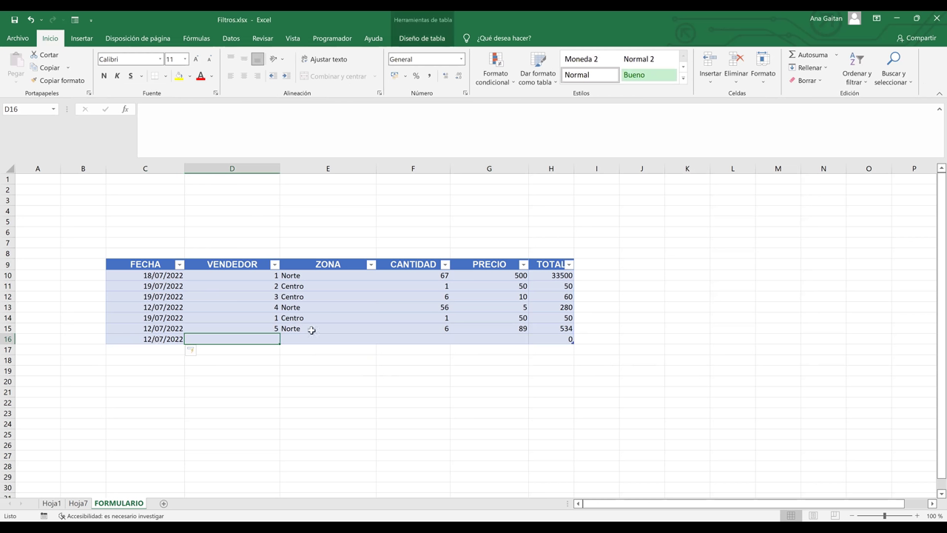
Examine the table from its header row to row 16, and check the filter options of the FECHA column.
{"action": "left_click", "coordinate": [150, 339]}
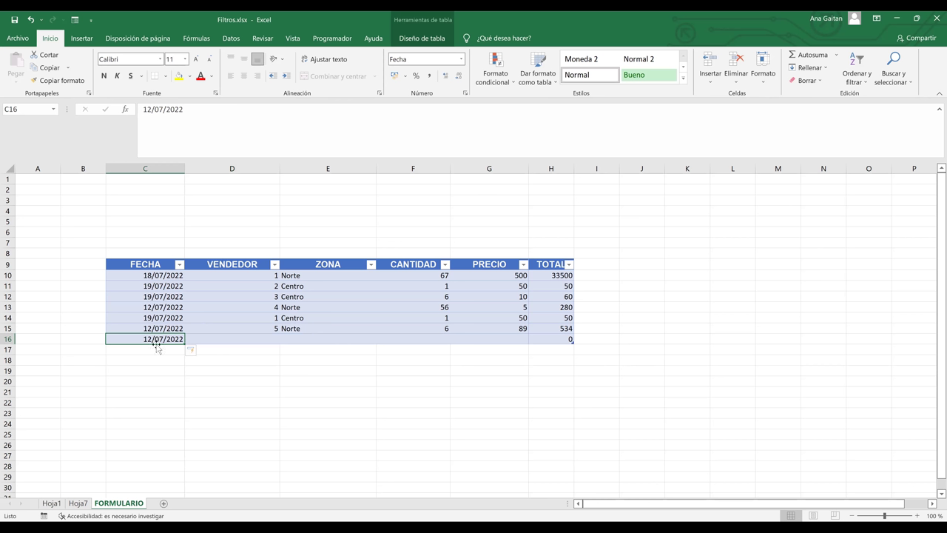
{"action": "left_click", "coordinate": [197, 335]}
{"action": "left_click", "coordinate": [201, 326]}
{"action": "left_click", "coordinate": [200, 339]}
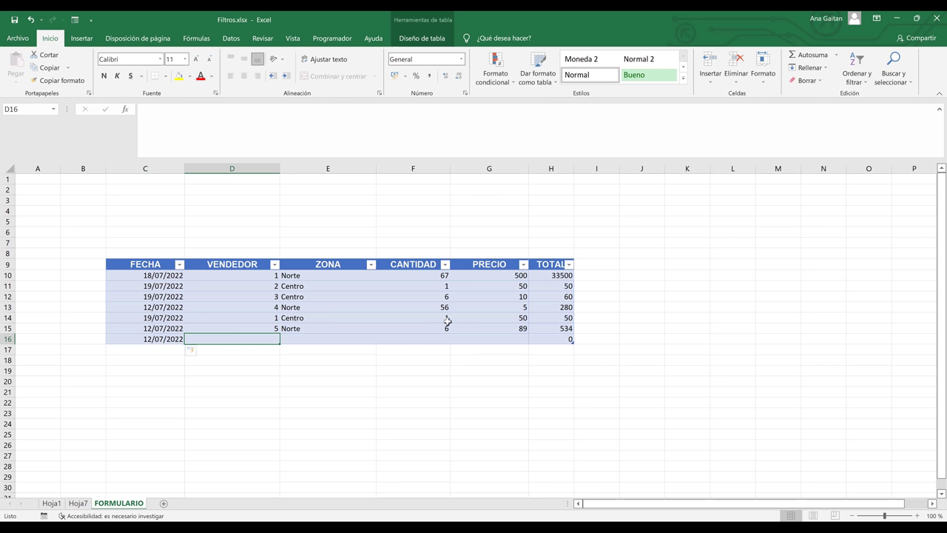
{"action": "left_click", "coordinate": [149, 263]}
{"action": "left_click_drag", "start_coordinate": [150, 263], "coordinate": [570, 337]}
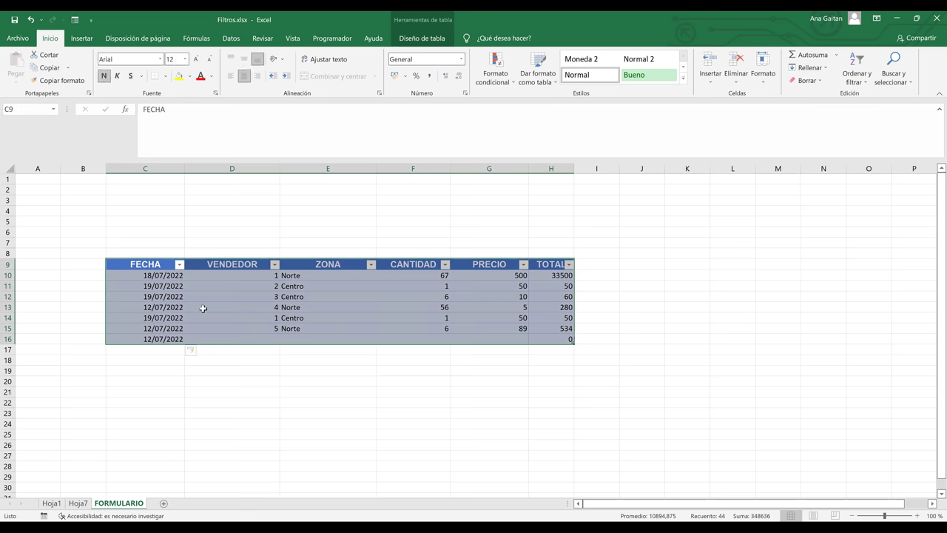
{"action": "left_click", "coordinate": [204, 289]}
{"action": "left_click", "coordinate": [170, 339]}
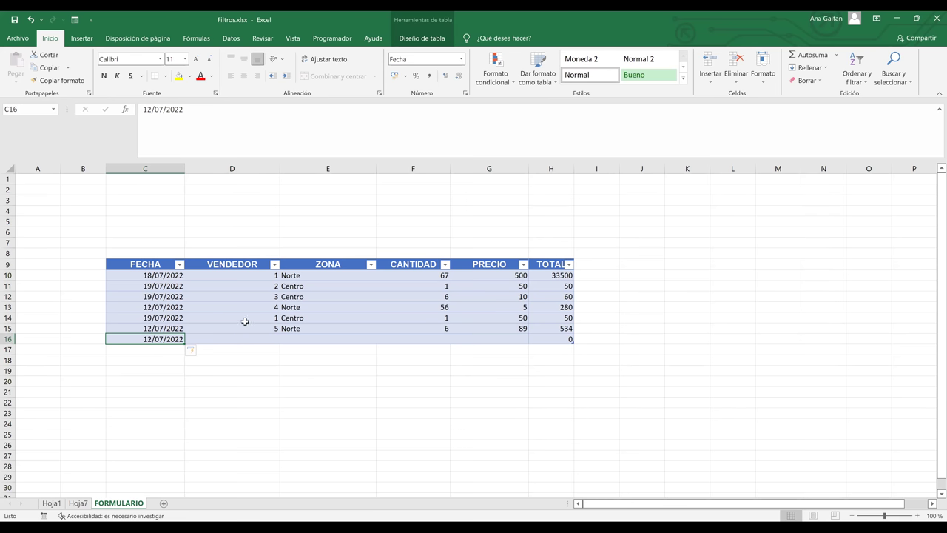
{"action": "left_click", "coordinate": [156, 265]}
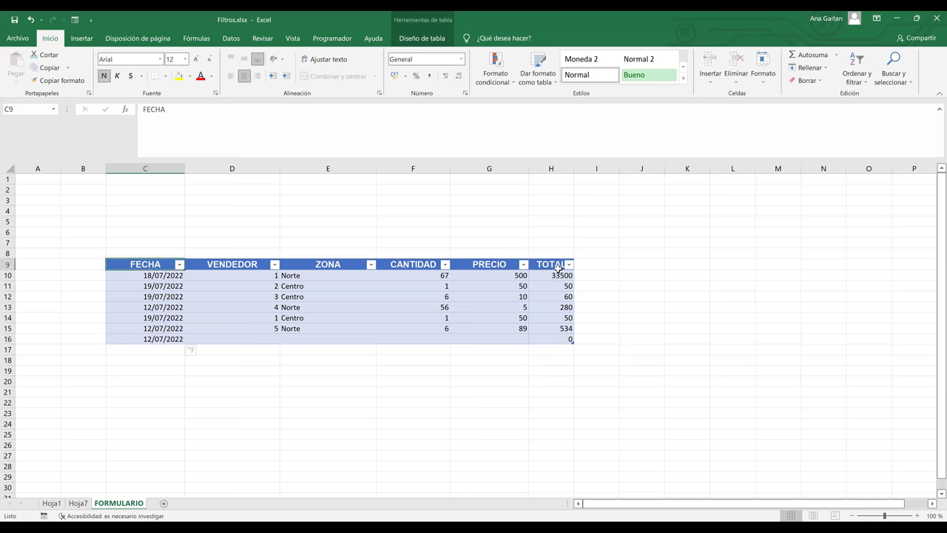
{"action": "left_click_drag", "start_coordinate": [557, 266], "coordinate": [140, 276]}
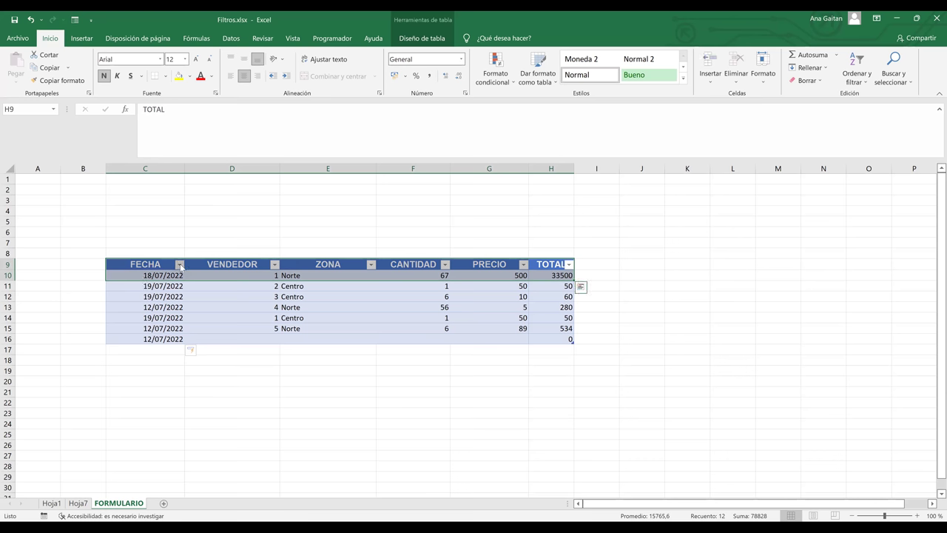
{"action": "left_click", "coordinate": [179, 265]}
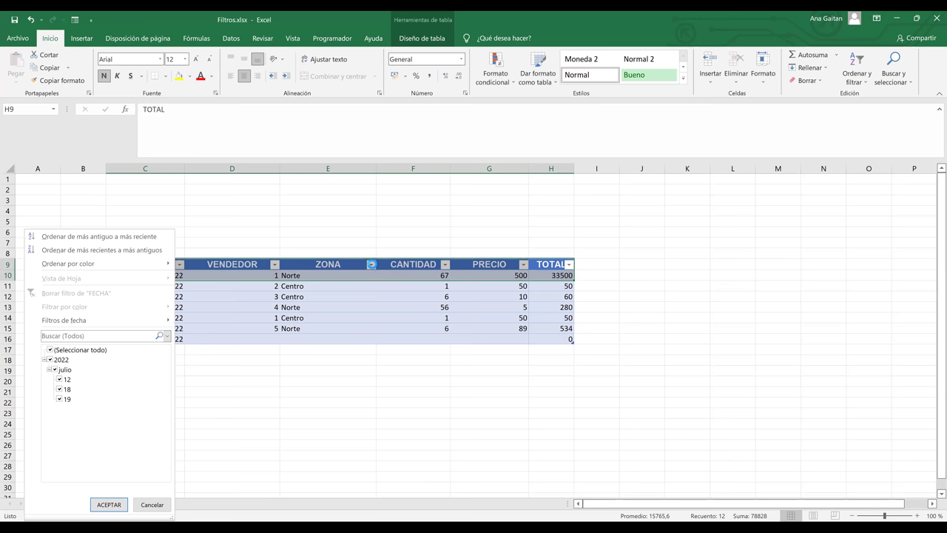
{"action": "left_click", "coordinate": [372, 265]}
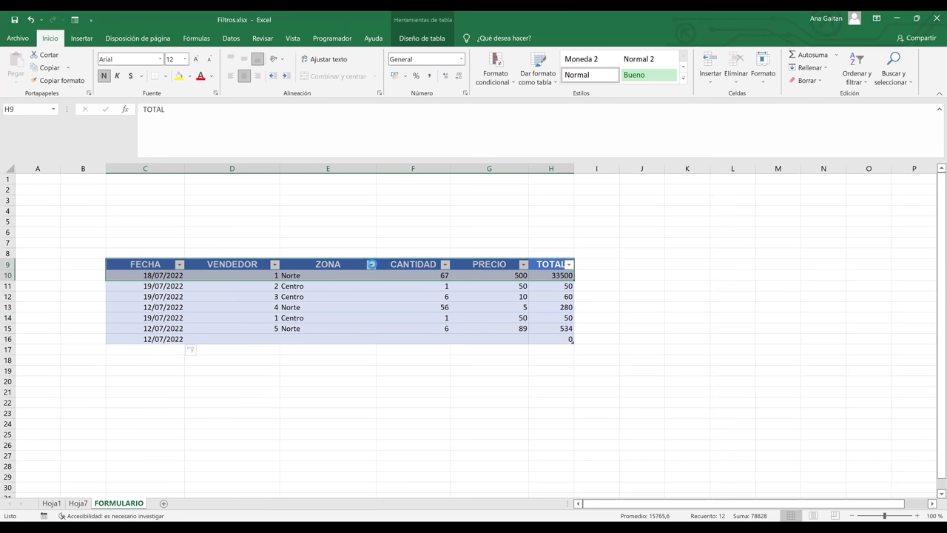
Add a blank sheet after Hoja1 and return to the FORMULARIO sheet.
{"action": "left_click", "coordinate": [77, 504]}
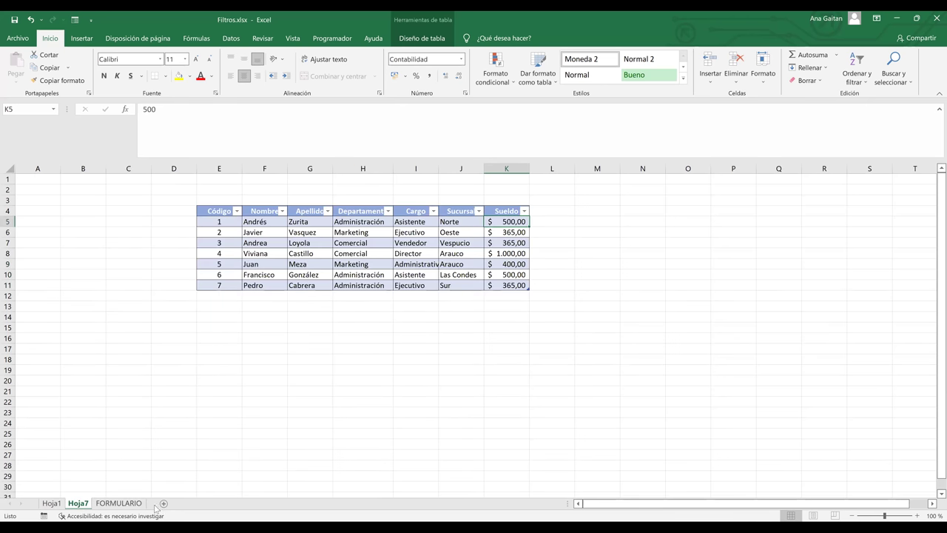
{"action": "key", "text": "ctrl+Page_Up"}
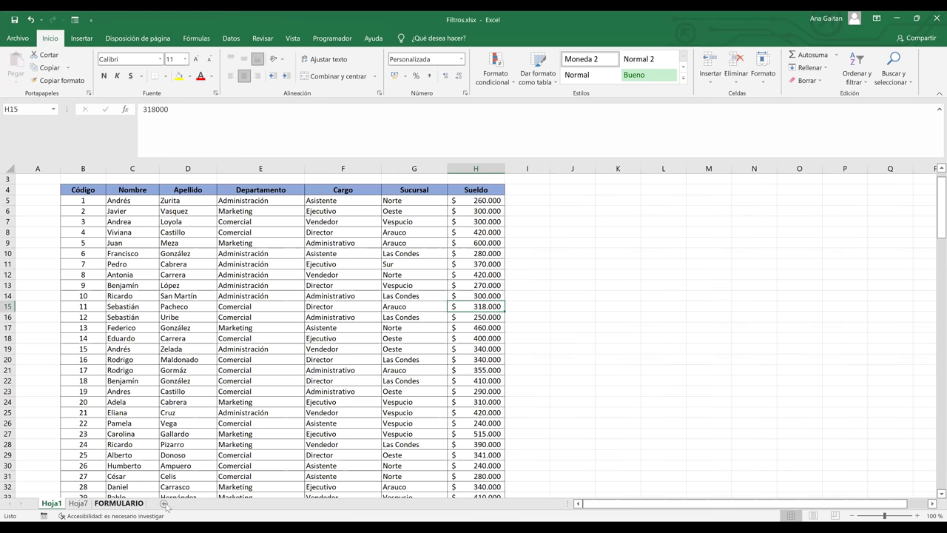
{"action": "left_click", "coordinate": [165, 504]}
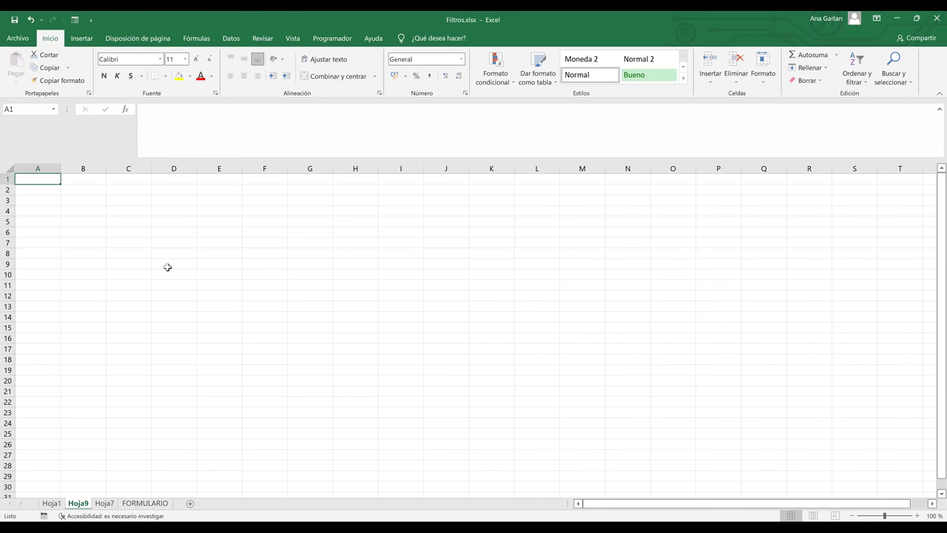
{"action": "left_click", "coordinate": [146, 503]}
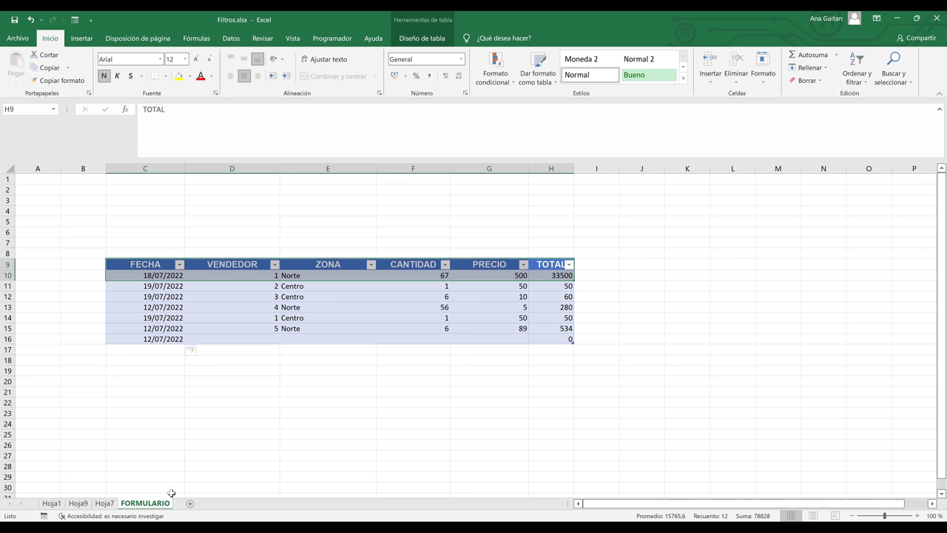
{"action": "left_click", "coordinate": [338, 336]}
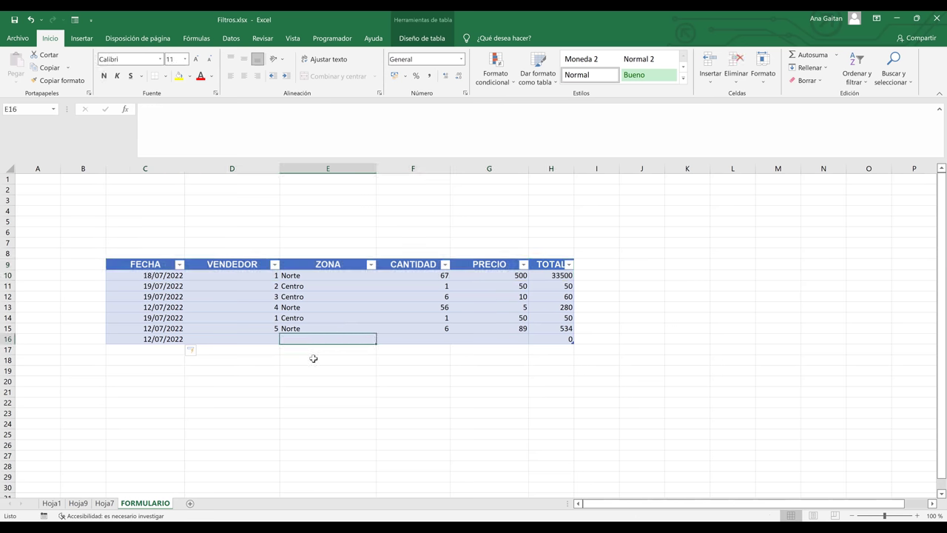
{"action": "left_click", "coordinate": [314, 358]}
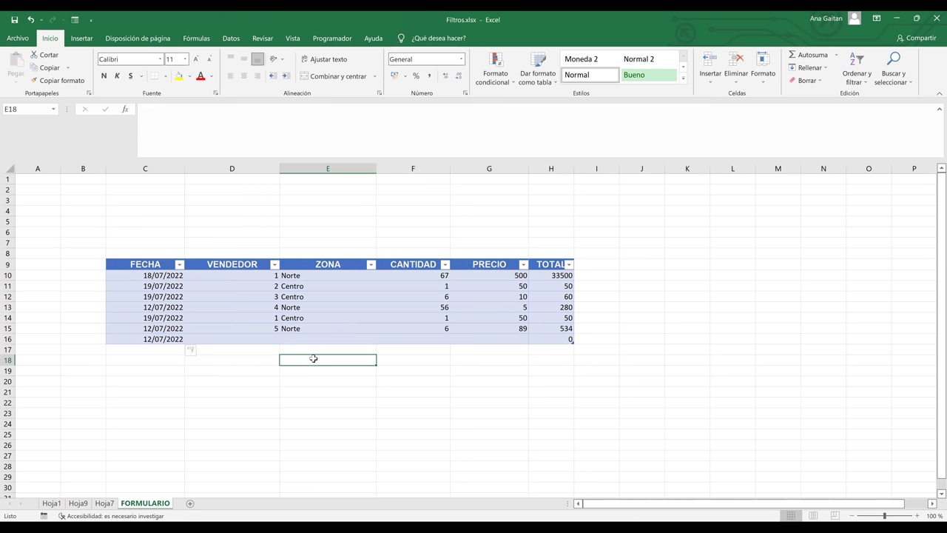
{"action": "left_click", "coordinate": [261, 312]}
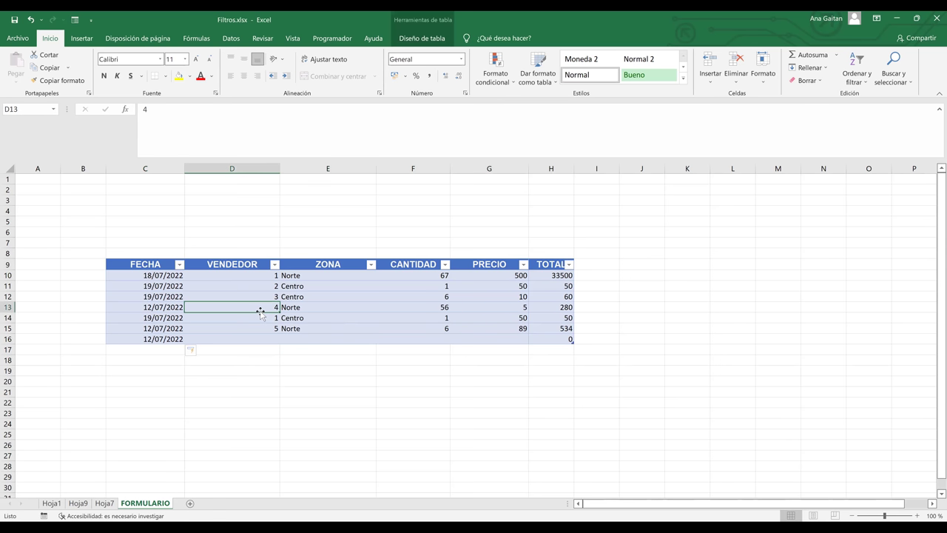
{"action": "left_click", "coordinate": [299, 309]}
{"action": "left_click", "coordinate": [299, 328]}
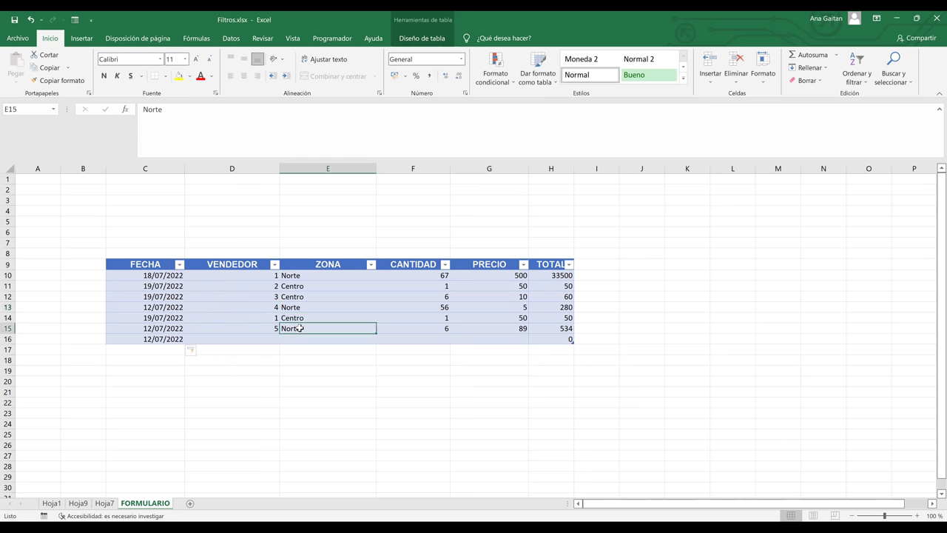
Start a new record in the table's data-entry form with the FECHA 23/07/2022.
{"action": "left_click", "coordinate": [251, 338]}
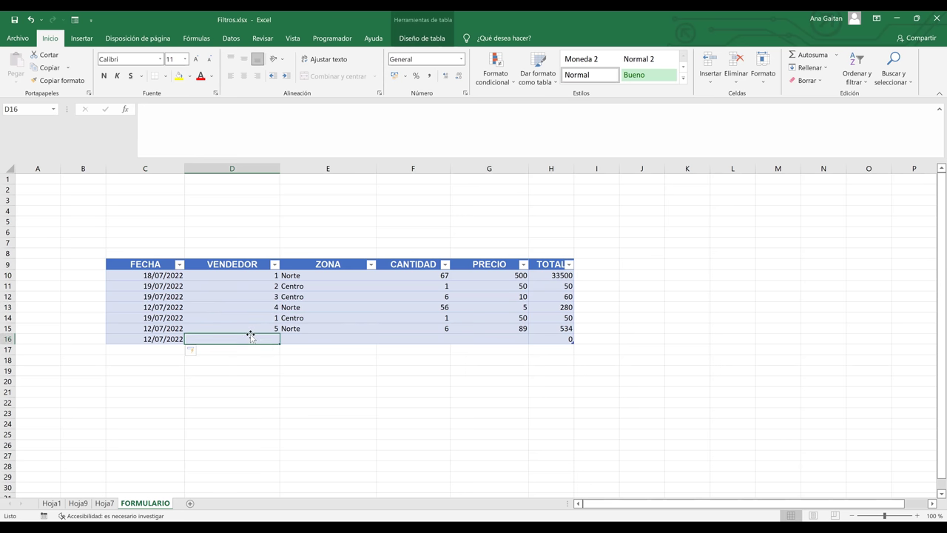
{"action": "left_click", "coordinate": [74, 19]}
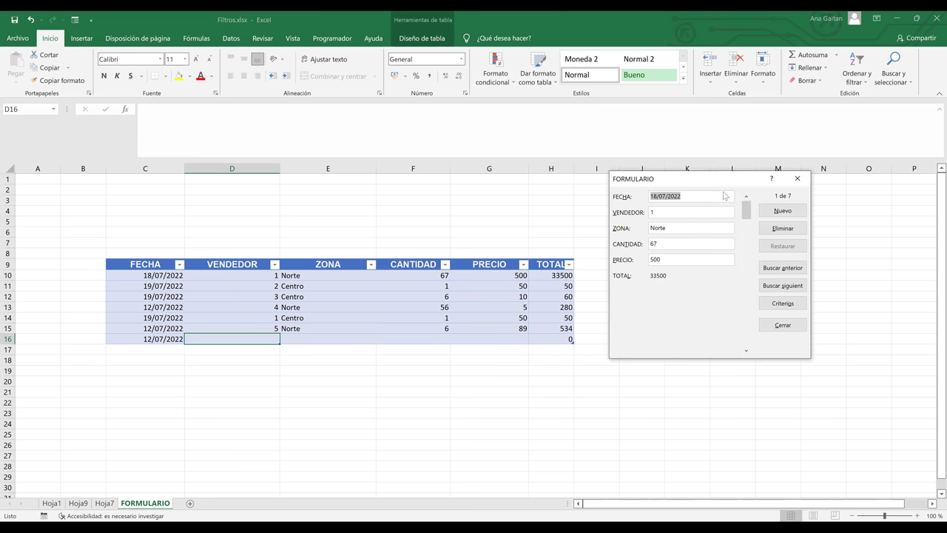
{"action": "left_click", "coordinate": [782, 212]}
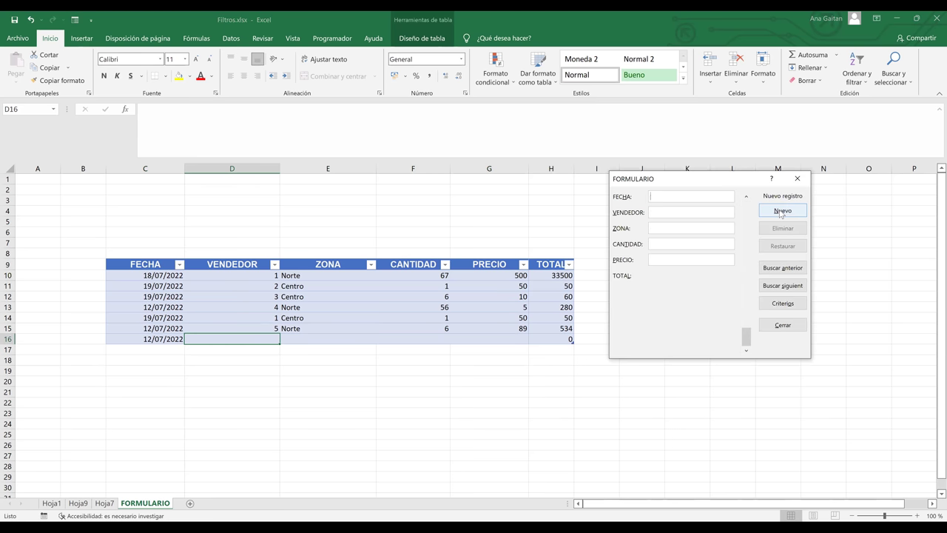
{"action": "type", "text": "23/07/2022"}
Complete the new form record with VENDEDOR 10, ZONA CENTRO, CANTIDAD 4 and PRECIO 5, add it to the table and close the form.
{"action": "left_click", "coordinate": [718, 212]}
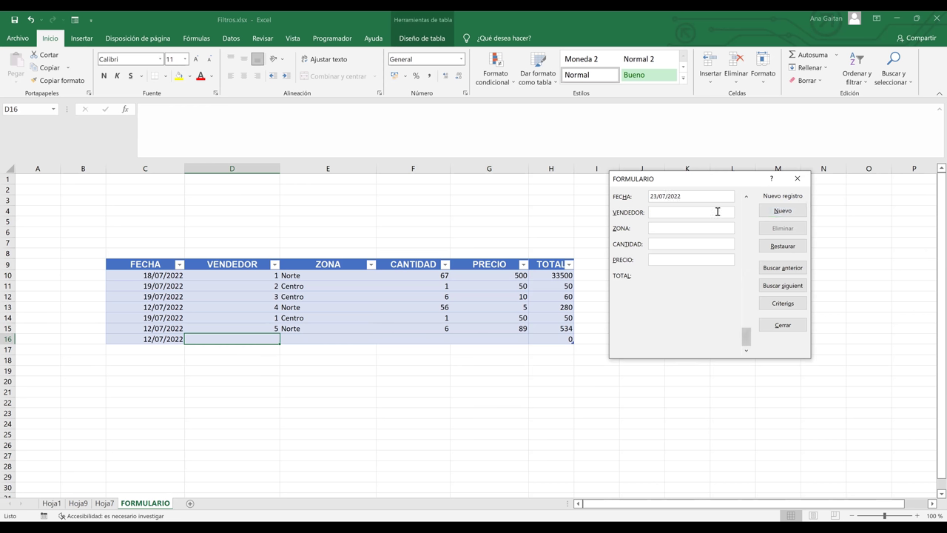
{"action": "type", "text": "10"}
{"action": "left_click", "coordinate": [687, 224]}
{"action": "type", "text": "CENTRO"}
{"action": "type", "text": "4"}
{"action": "left_click", "coordinate": [670, 258]}
{"action": "type", "text": "5"}
{"action": "key", "text": "Return"}
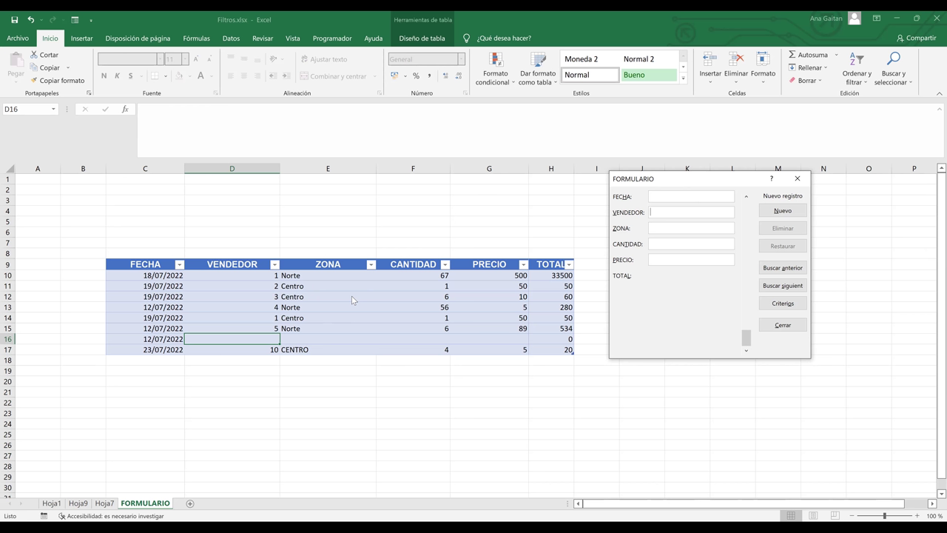
{"action": "type", "text": "JJJkhkhk"}
{"action": "left_click", "coordinate": [797, 179]}
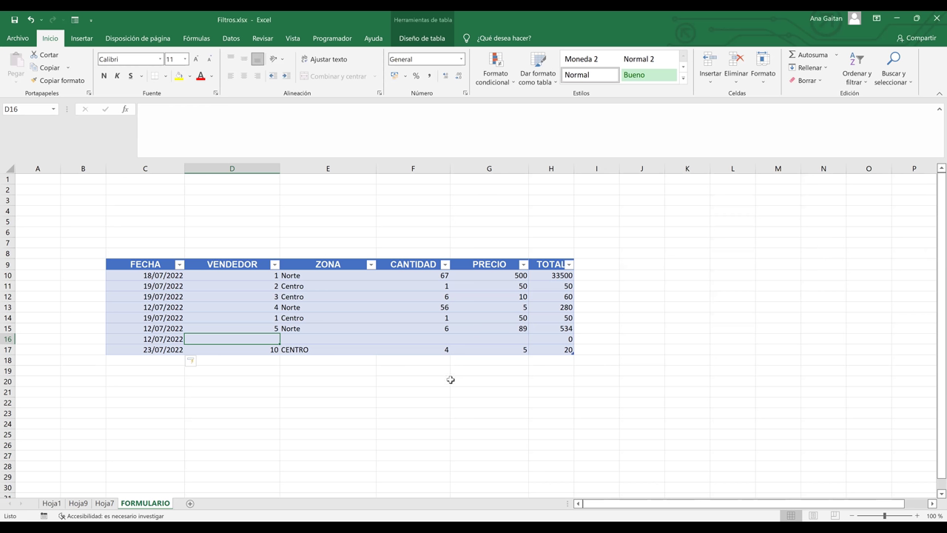
Examine the CANTIDAD values in the table from row 10 down to row 17.
{"action": "left_click", "coordinate": [378, 339]}
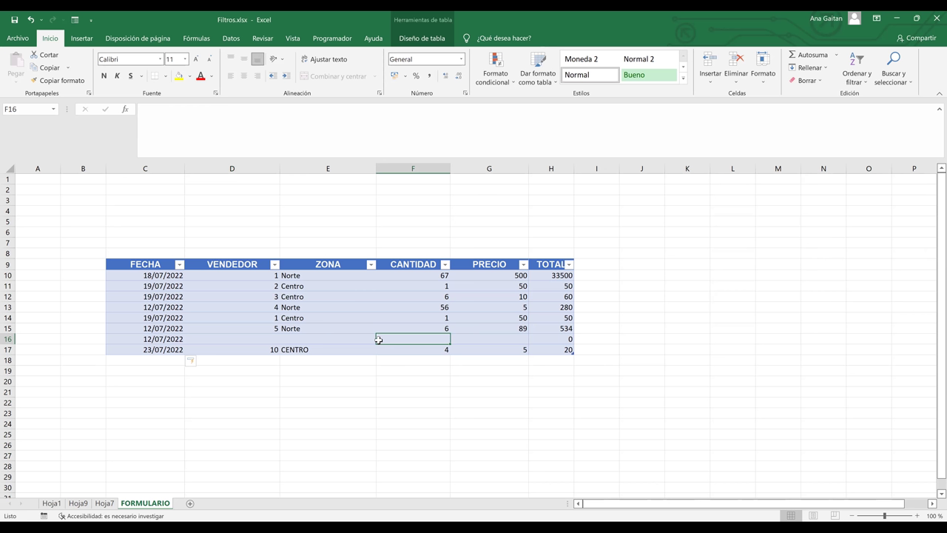
{"action": "left_click", "coordinate": [475, 256]}
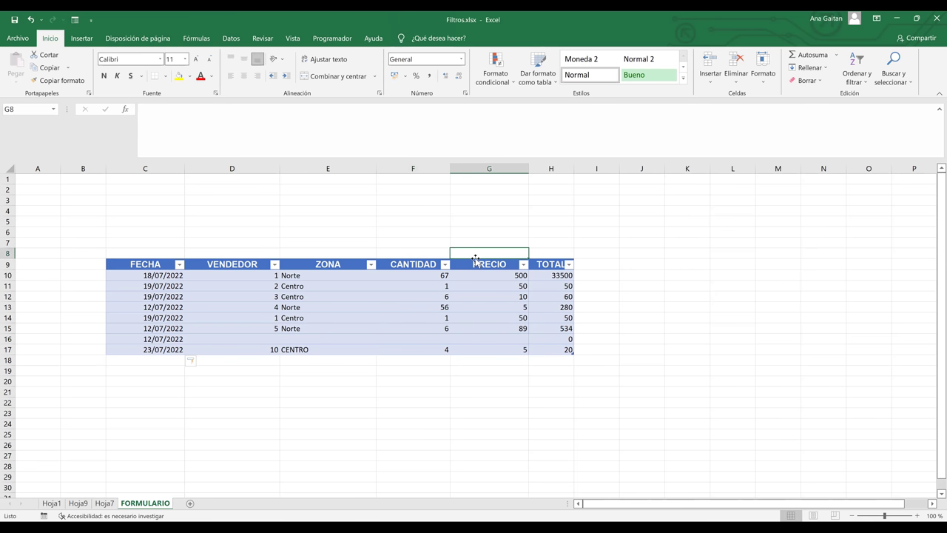
{"action": "left_click", "coordinate": [411, 279]}
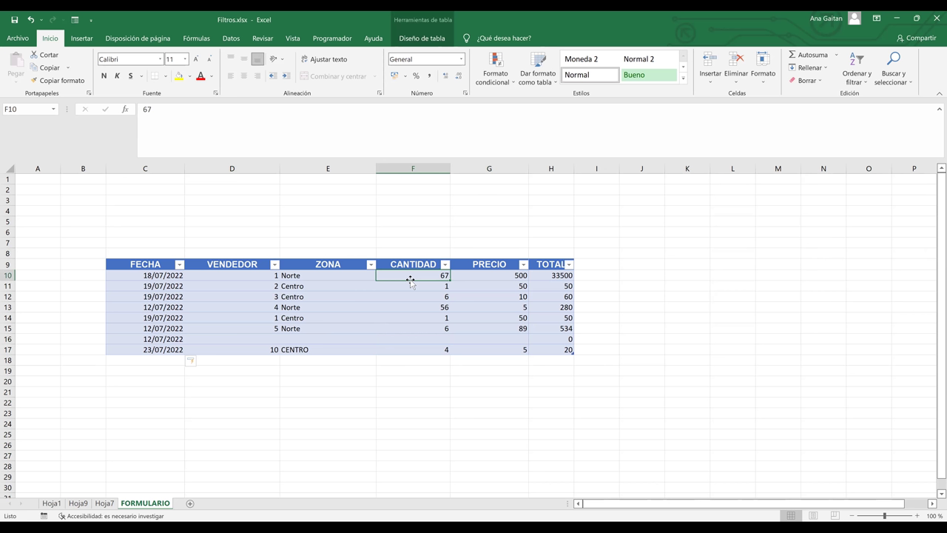
{"action": "left_click", "coordinate": [419, 339]}
{"action": "left_click", "coordinate": [423, 350]}
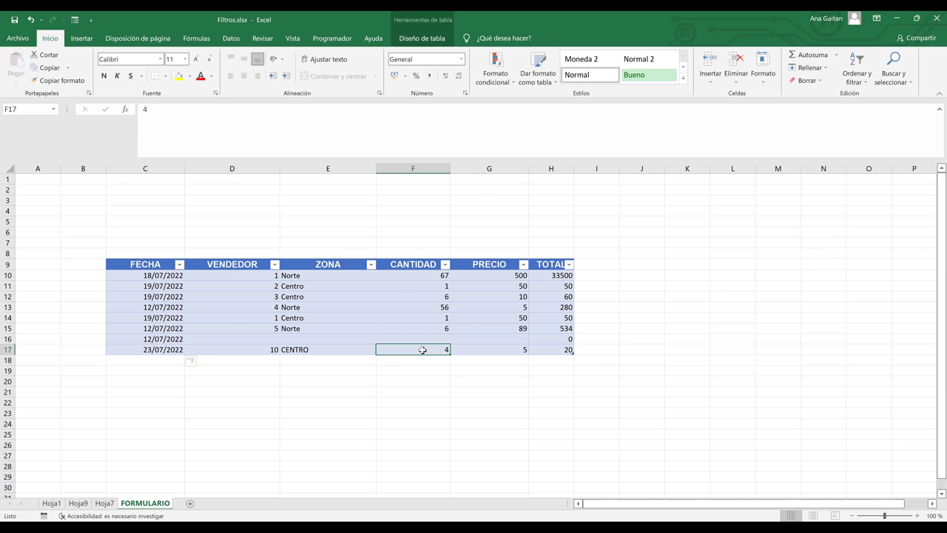
{"action": "left_click", "coordinate": [428, 301]}
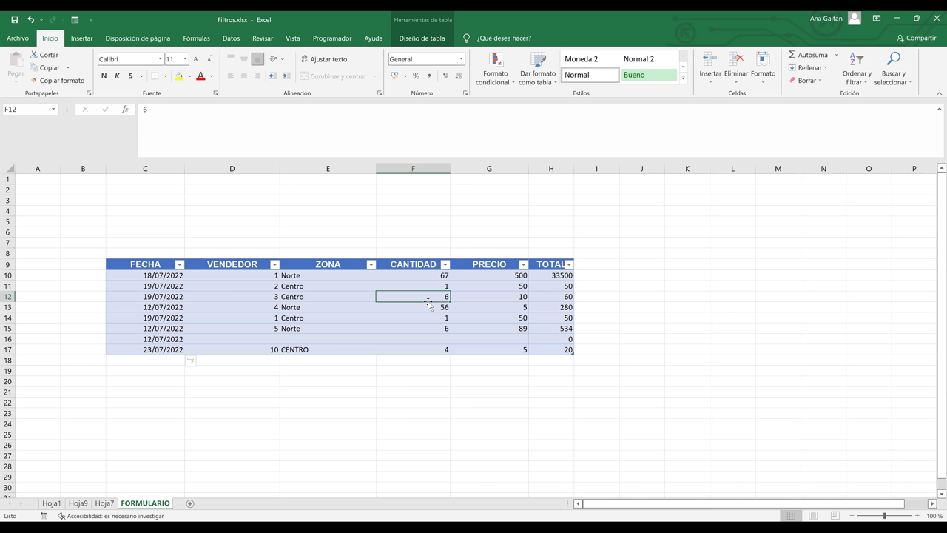
{"action": "left_click", "coordinate": [425, 274]}
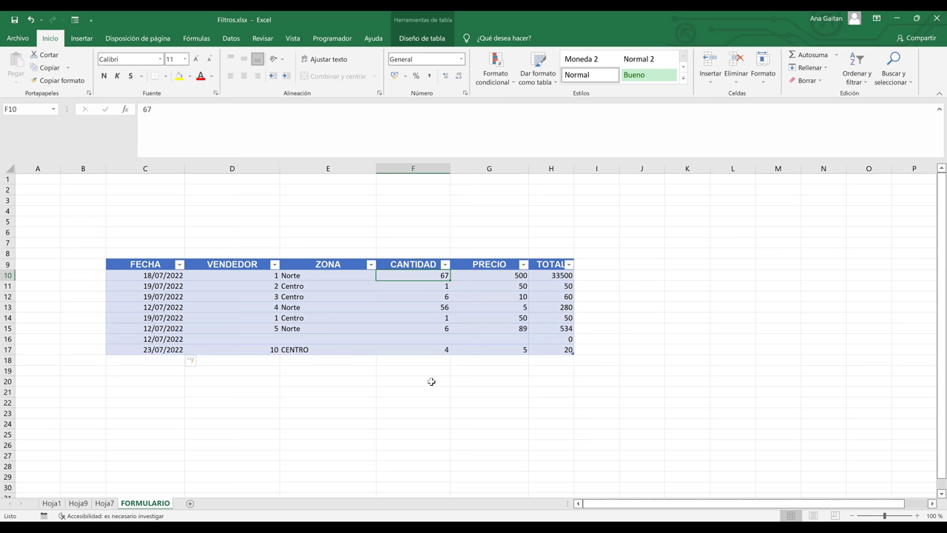
Replace the first record's CANTIDAD with the text fugjbjbjbjh through the data-entry form, then close the form.
{"action": "left_click", "coordinate": [334, 306]}
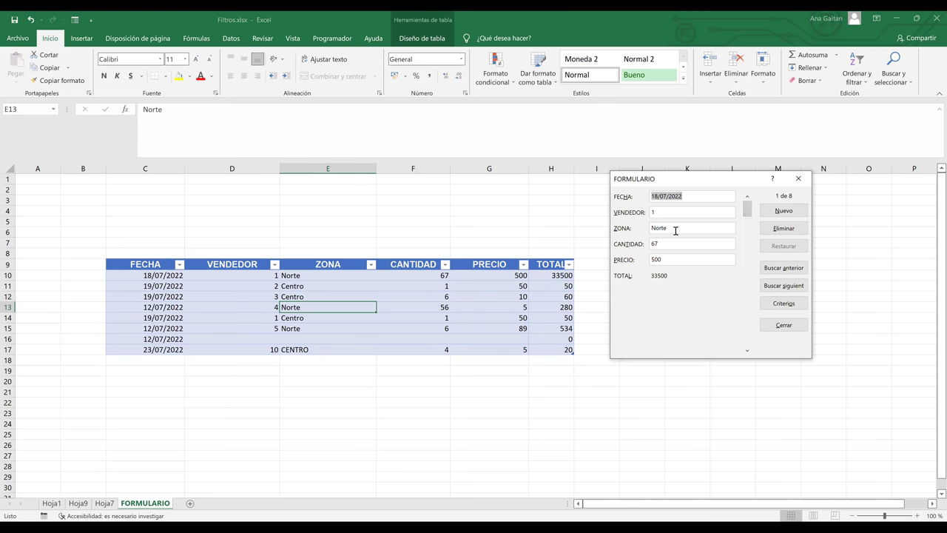
{"action": "left_click", "coordinate": [674, 242]}
{"action": "key", "text": "BackSpace"}
{"action": "key", "text": "BackSpace"}
{"action": "type", "text": "fugjbjbjjh"}
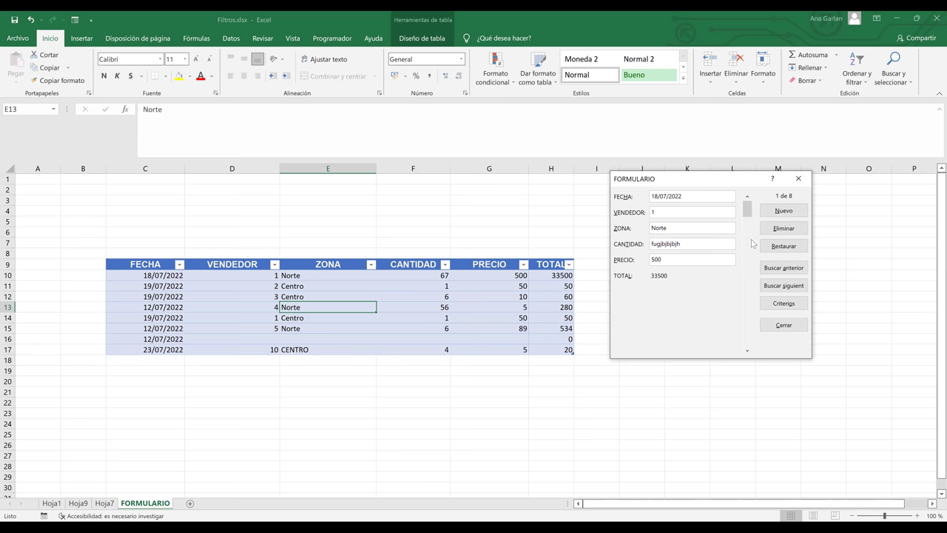
{"action": "key", "text": "Return"}
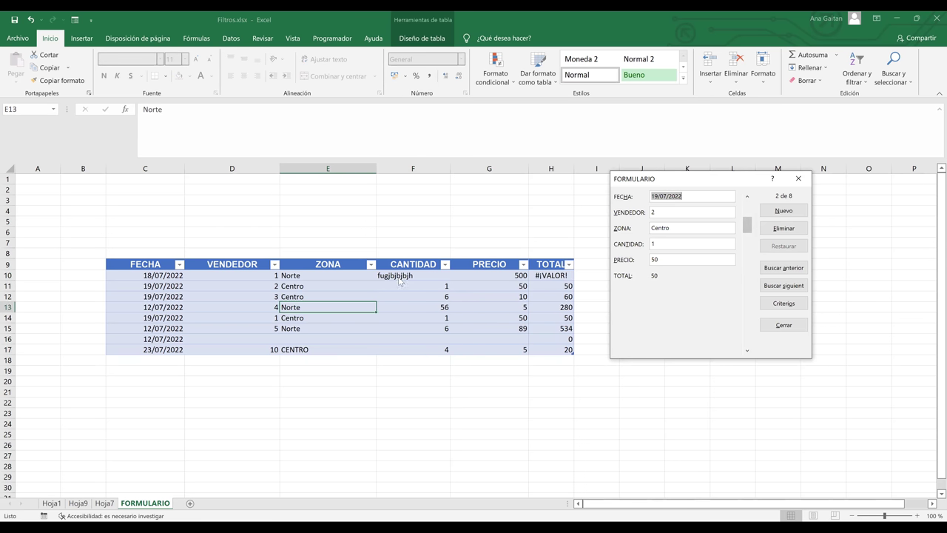
{"action": "left_click", "coordinate": [797, 176]}
{"action": "left_click", "coordinate": [412, 307]}
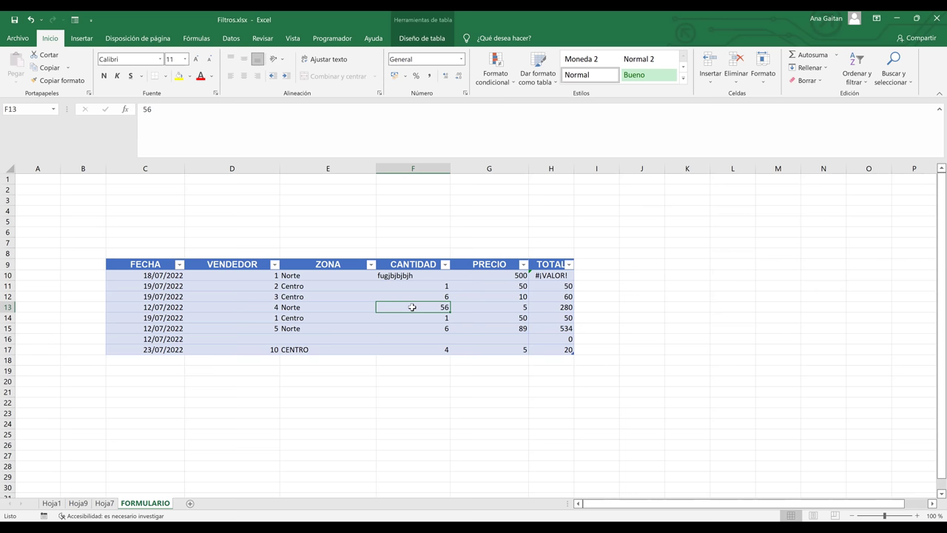
{"action": "left_click", "coordinate": [489, 278]}
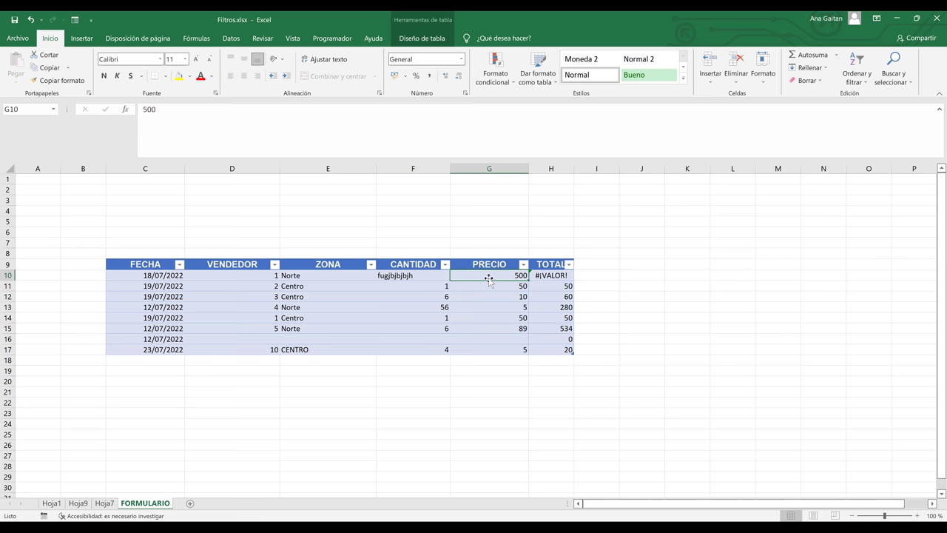
Try to wrap the text in cell F10 in the MAYUSC function, and undo the formula.
{"action": "left_click", "coordinate": [398, 276]}
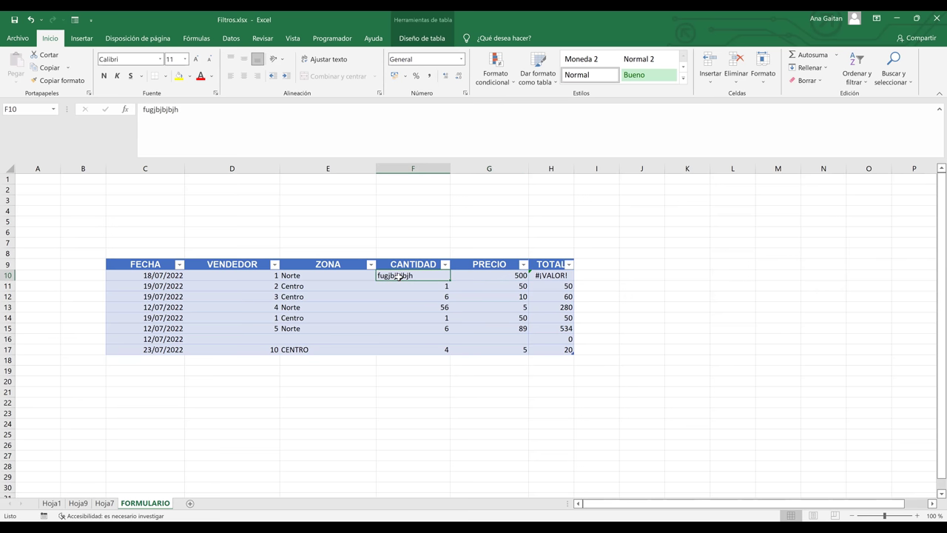
{"action": "left_click", "coordinate": [144, 109]}
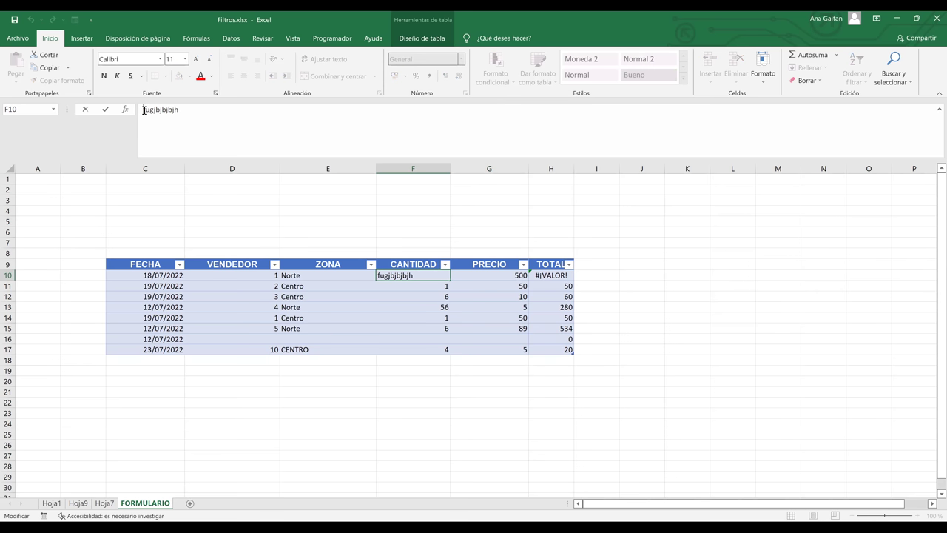
{"action": "type", "text": "="}
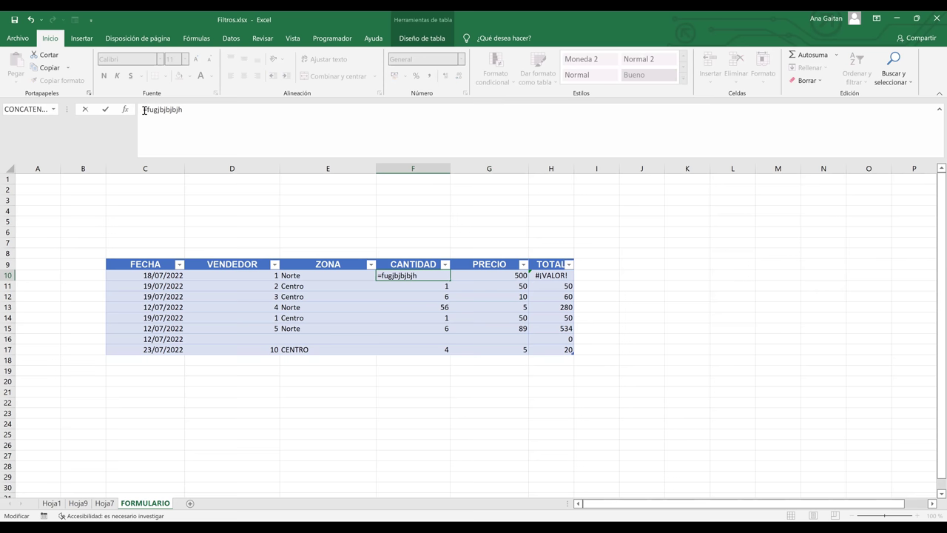
{"action": "type", "text": "ma"}
{"action": "key", "text": "Down"}
{"action": "key", "text": "Down"}
{"action": "key", "text": "Down"}
{"action": "key", "text": "Tab"}
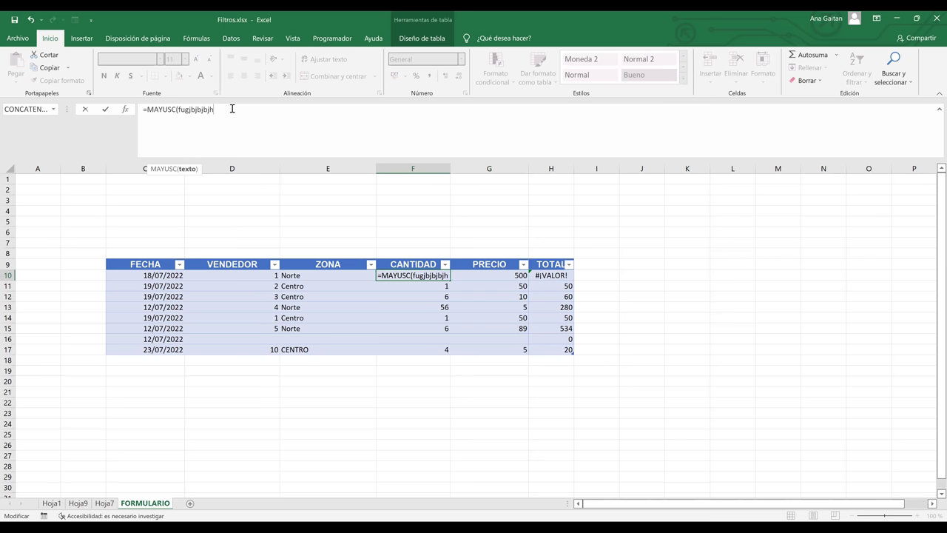
{"action": "key", "text": "Return"}
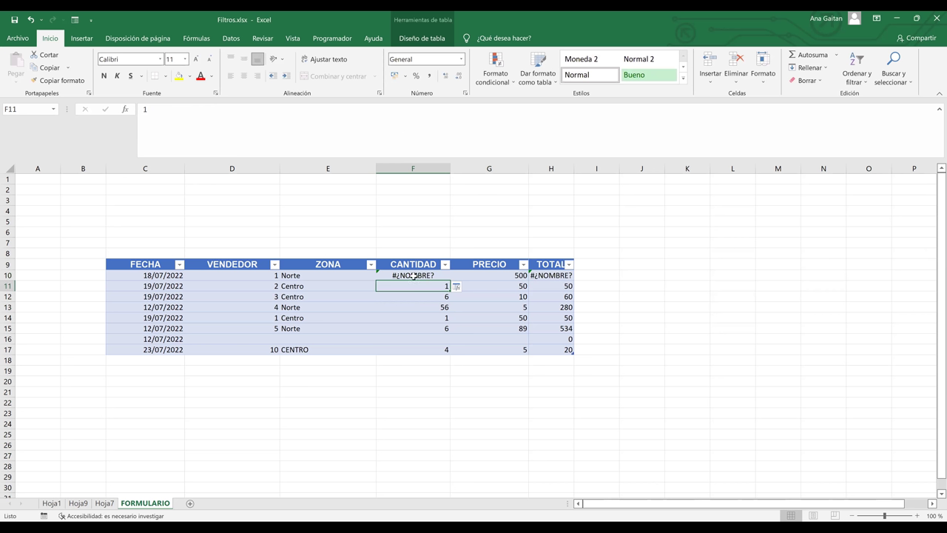
{"action": "key", "text": "ctrl+z"}
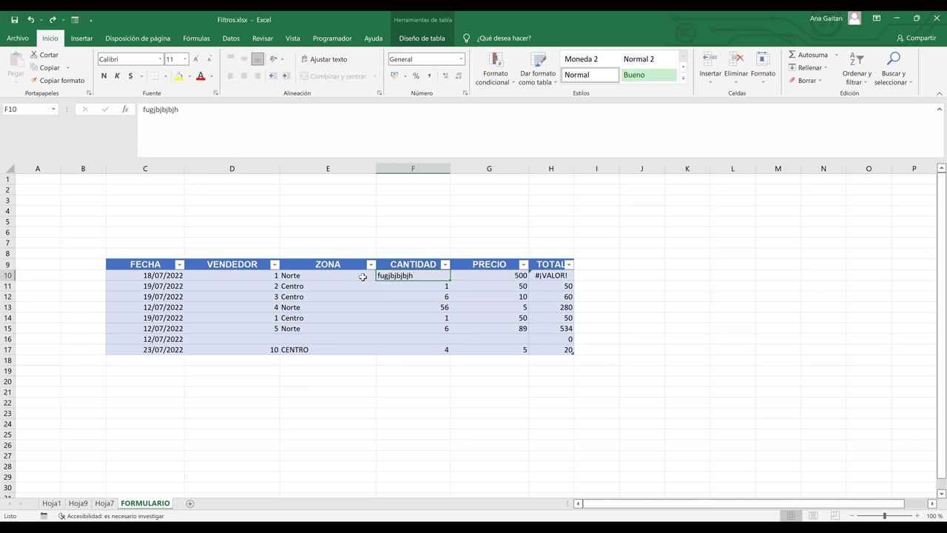
Clear the text from CANTIDAD cell F10 and enter the quantity 8.
{"action": "left_click", "coordinate": [316, 278]}
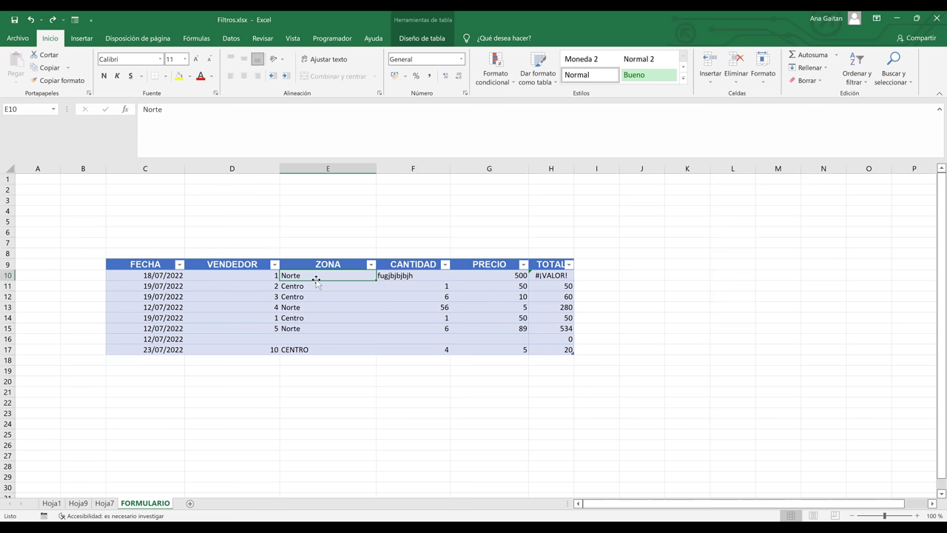
{"action": "left_click", "coordinate": [401, 276]}
{"action": "key", "text": "BackSpace"}
{"action": "left_click", "coordinate": [406, 324]}
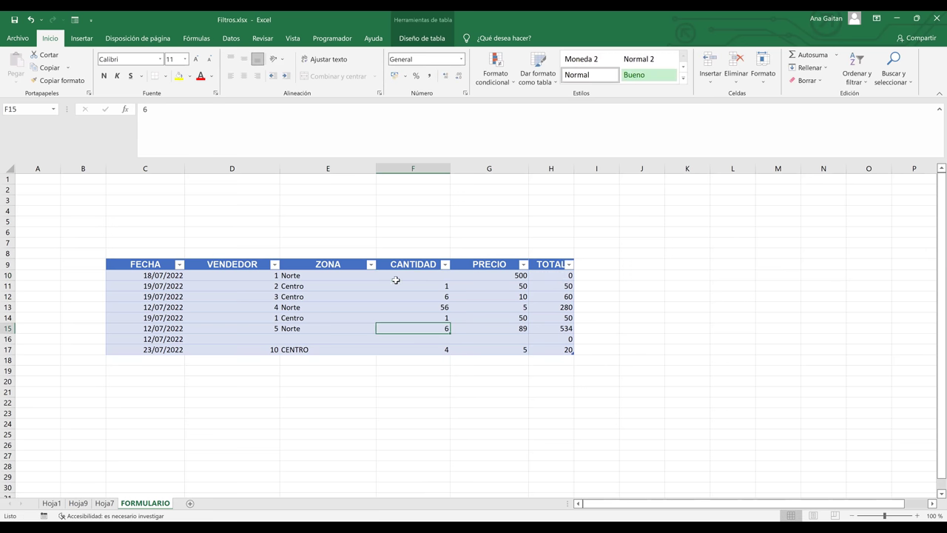
{"action": "left_click", "coordinate": [409, 273]}
{"action": "type", "text": "8"}
{"action": "key", "text": "Return"}
Try to convert the ZONA in cell E10 to uppercase with the formula =MAYUSC(Norte).
{"action": "left_click", "coordinate": [337, 274]}
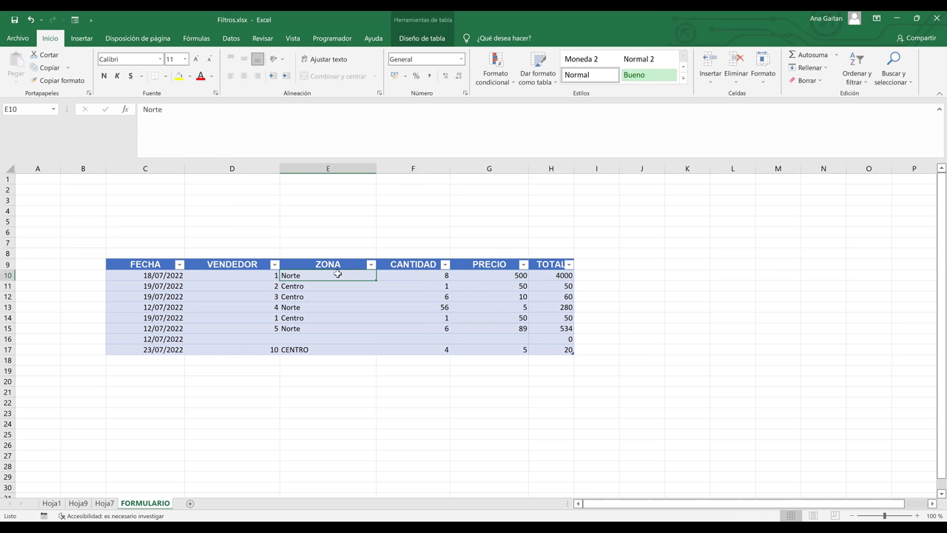
{"action": "left_click", "coordinate": [146, 110]}
{"action": "type", "text": "="}
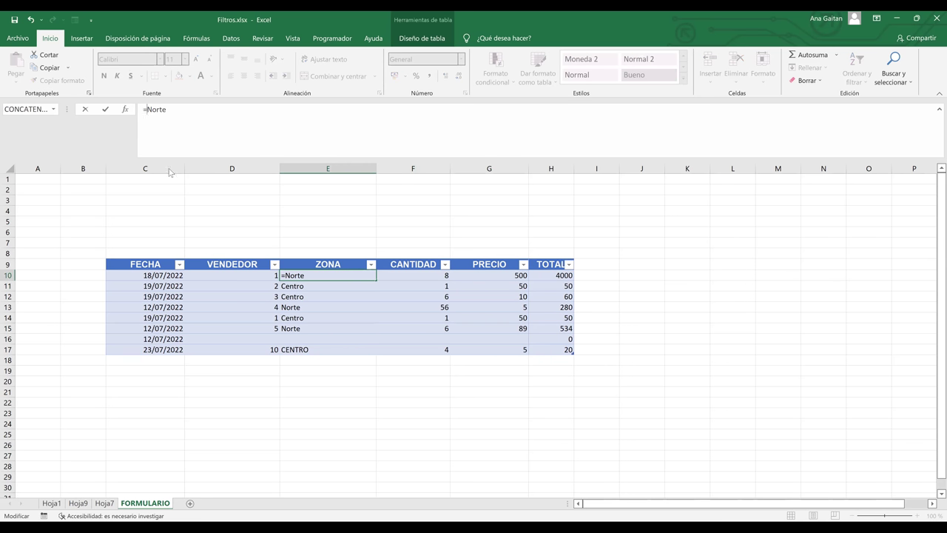
{"action": "type", "text": "mayu"}
{"action": "key", "text": "Tab"}
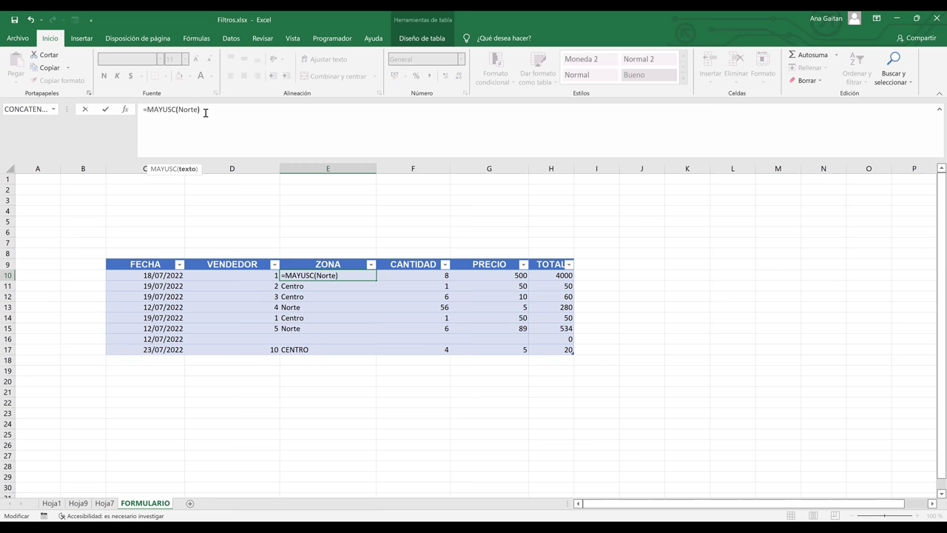
{"action": "key", "text": "Return"}
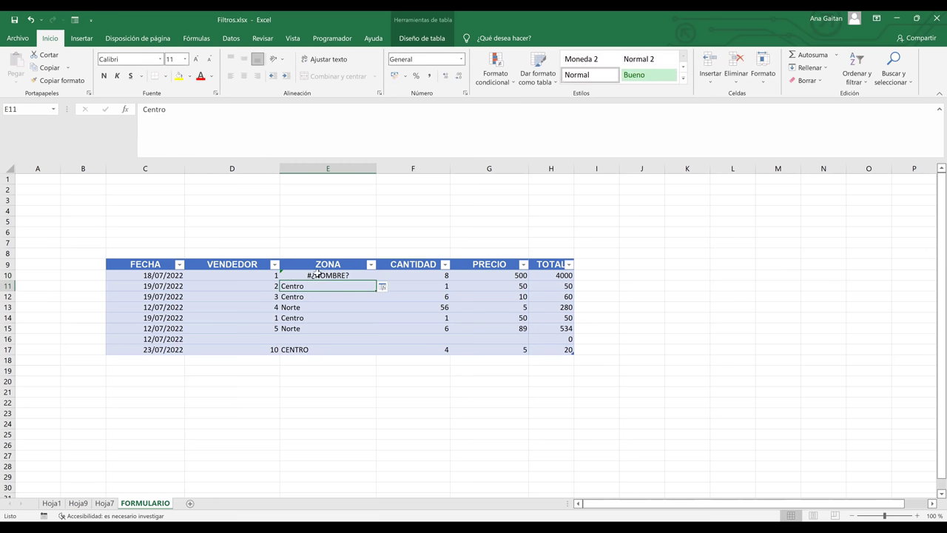
Replace the formula in ZONA cell E10 with =MAYUSC("hola").
{"action": "left_click", "coordinate": [317, 273]}
{"action": "left_click", "coordinate": [221, 118]}
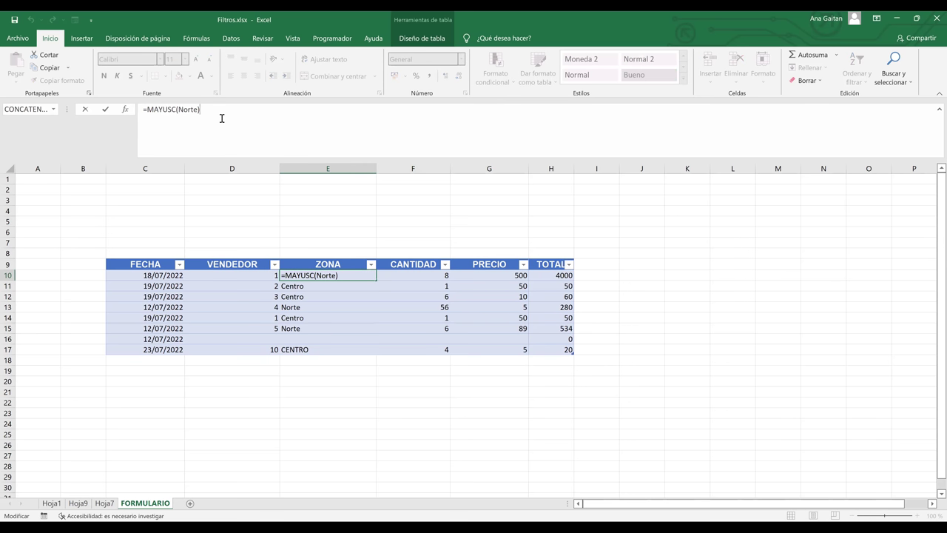
{"action": "key", "text": "ctrl+a"}
{"action": "key", "text": "BackSpace"}
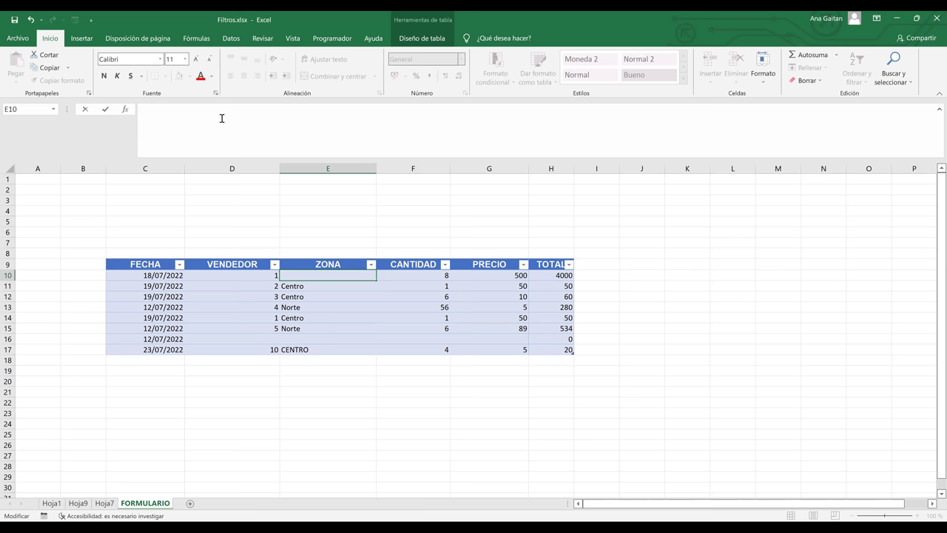
{"action": "type", "text": "="}
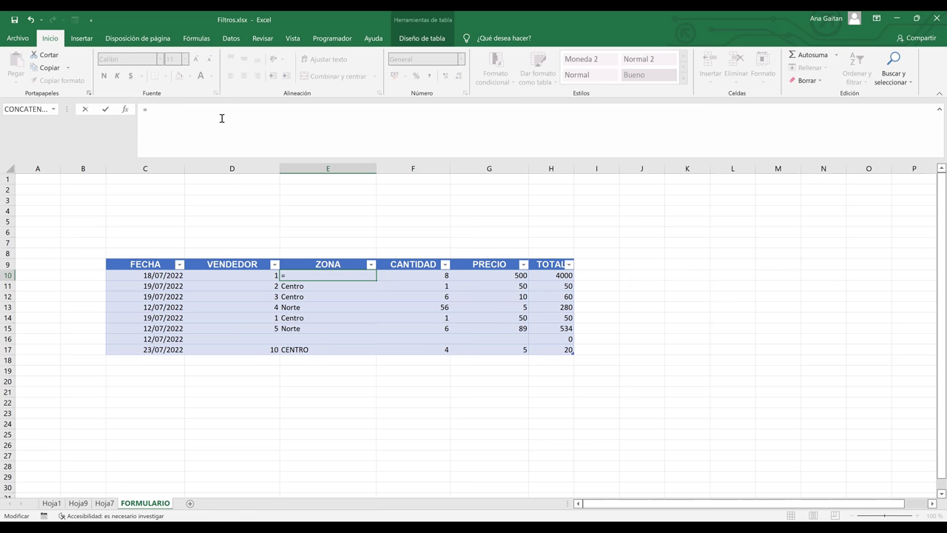
{"action": "type", "text": "ma"}
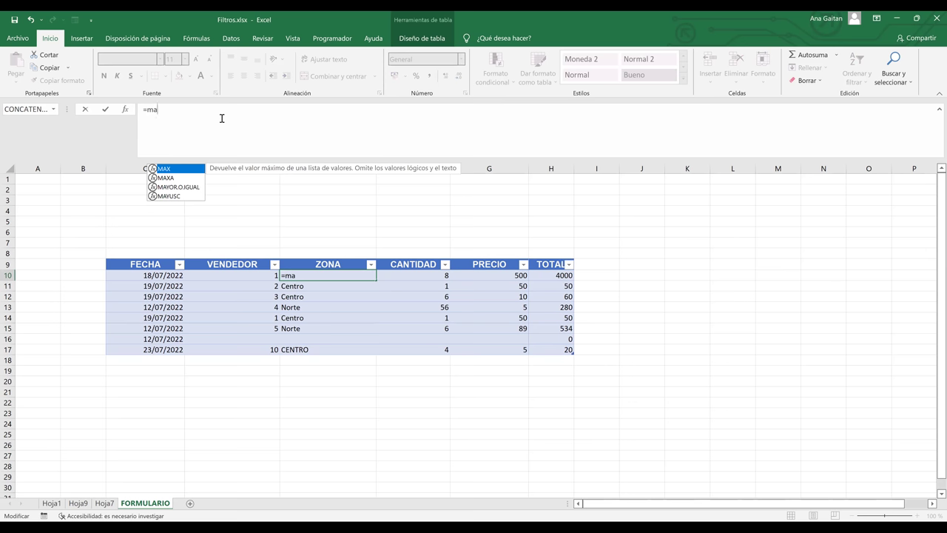
{"action": "type", "text": "yus"}
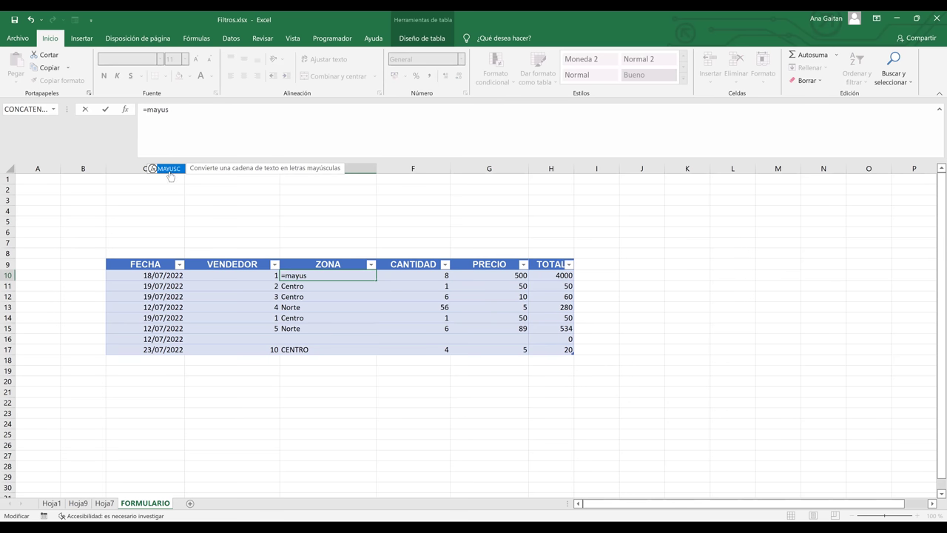
{"action": "double_click", "coordinate": [170, 169]}
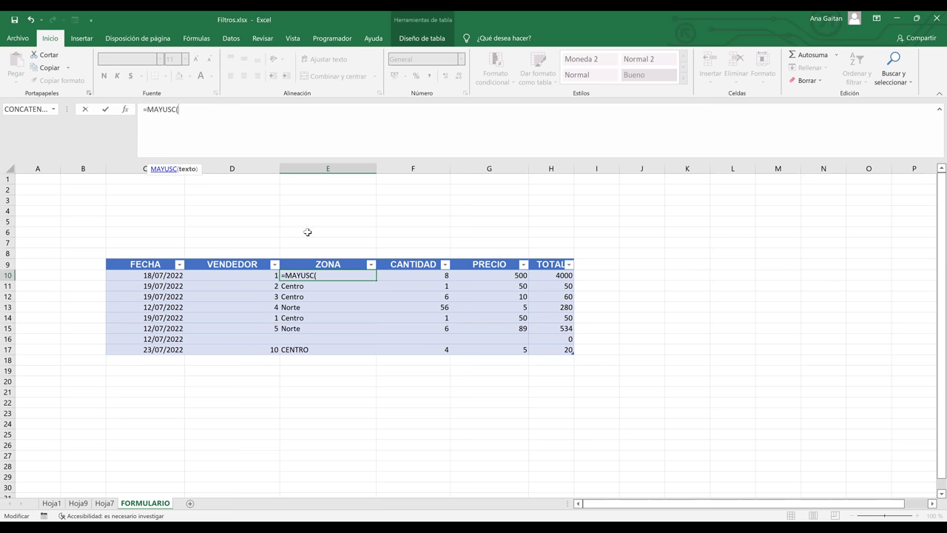
{"action": "left_click", "coordinate": [319, 276]}
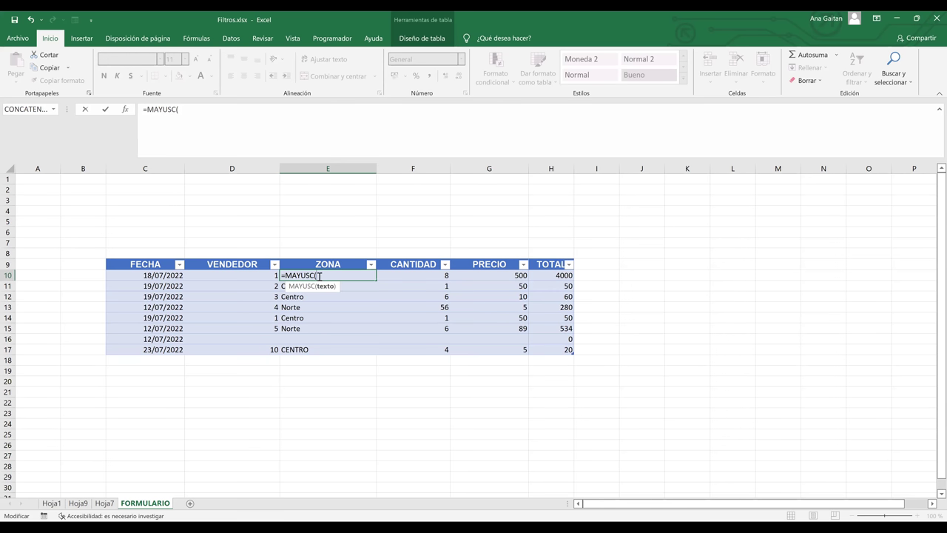
{"action": "type", "text": "\"hola"}
{"action": "key", "text": "Return"}
{"action": "left_click", "coordinate": [313, 276]}
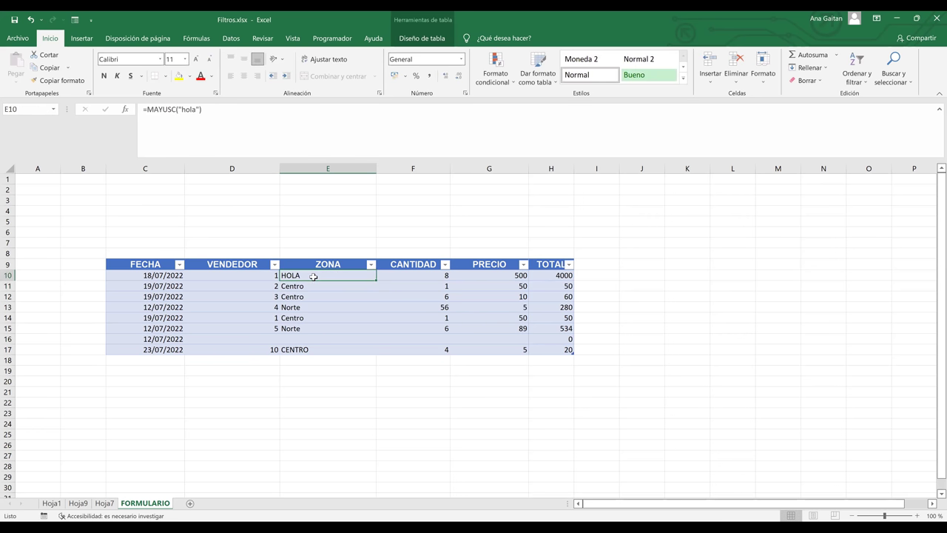
Convert the zone text in cell E11 to uppercase with the formula =MAYUSC("Centro").
{"action": "left_click", "coordinate": [347, 287]}
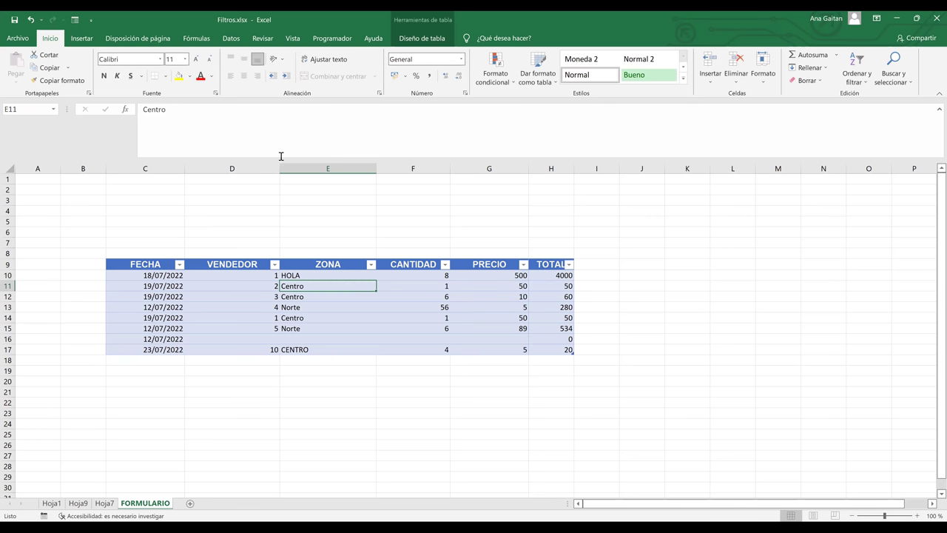
{"action": "left_click", "coordinate": [145, 109]}
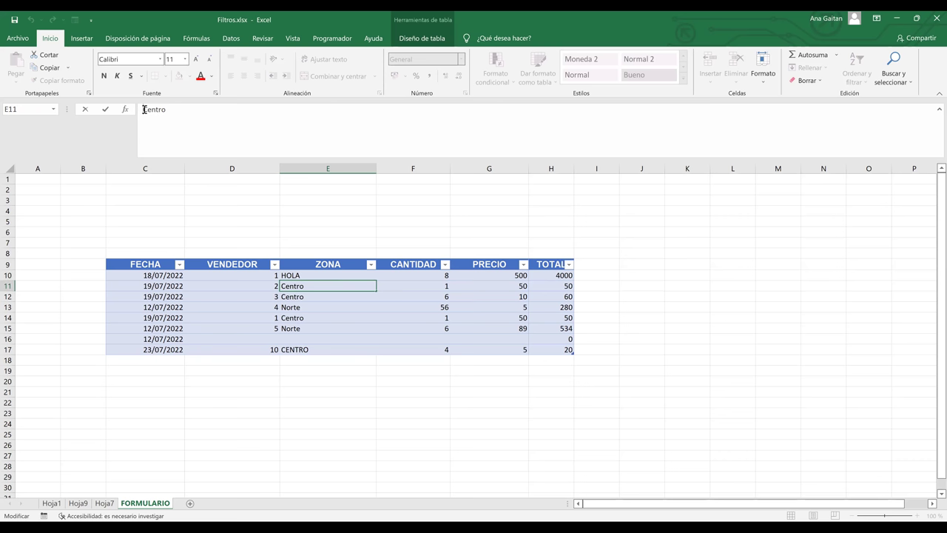
{"action": "type", "text": "="}
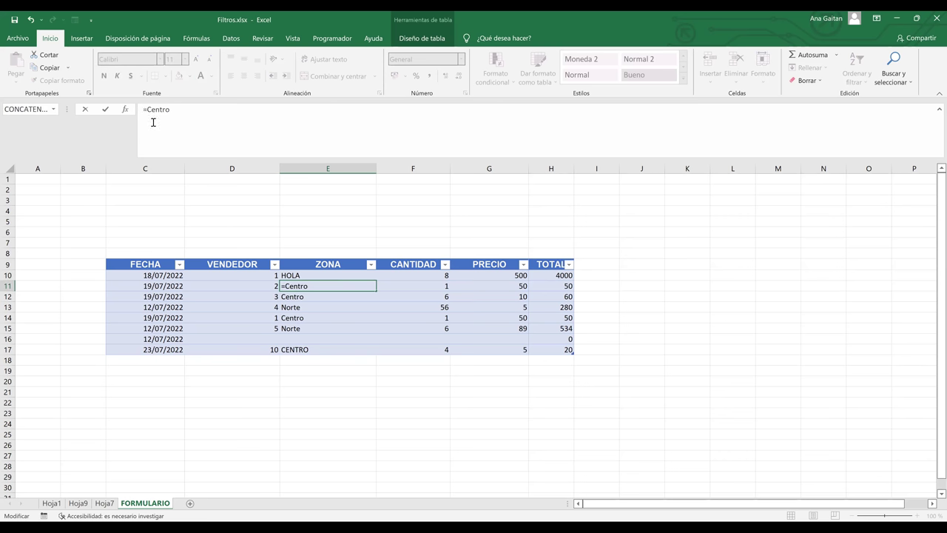
{"action": "type", "text": "mayu"}
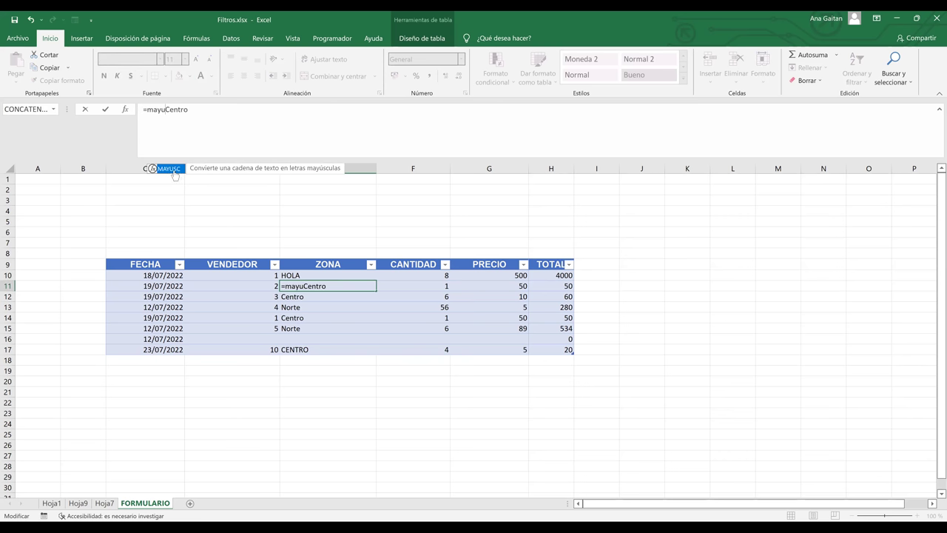
{"action": "double_click", "coordinate": [174, 169]}
{"action": "type", "text": "\""}
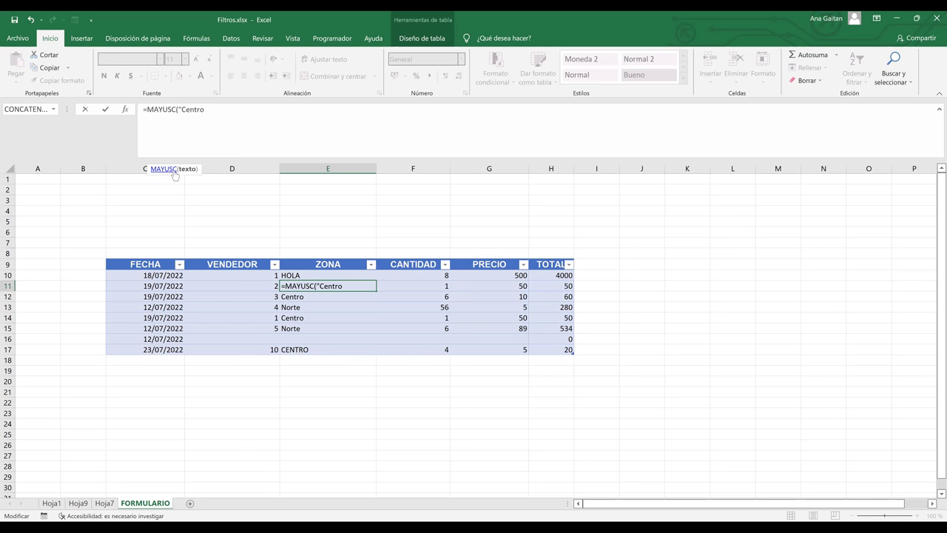
{"action": "type", "text": "\")"}
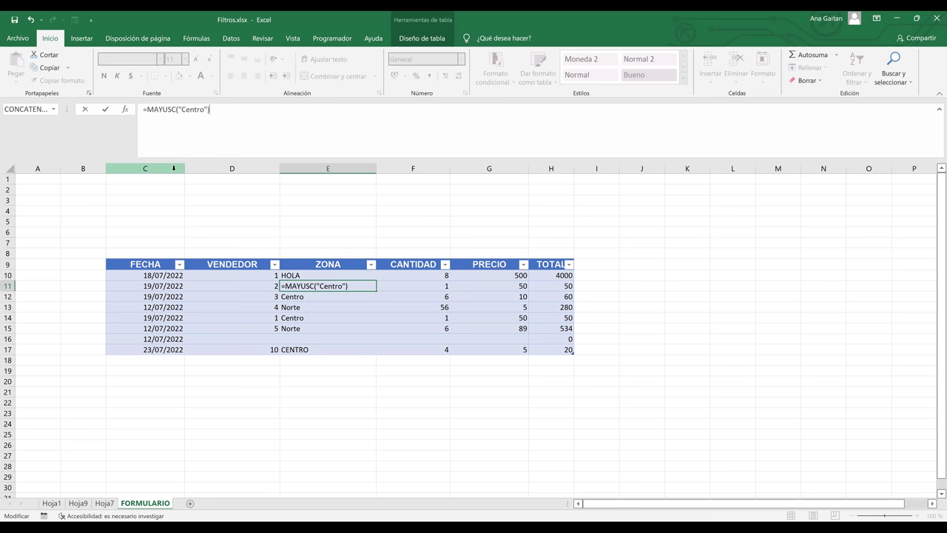
{"action": "key", "text": "Return"}
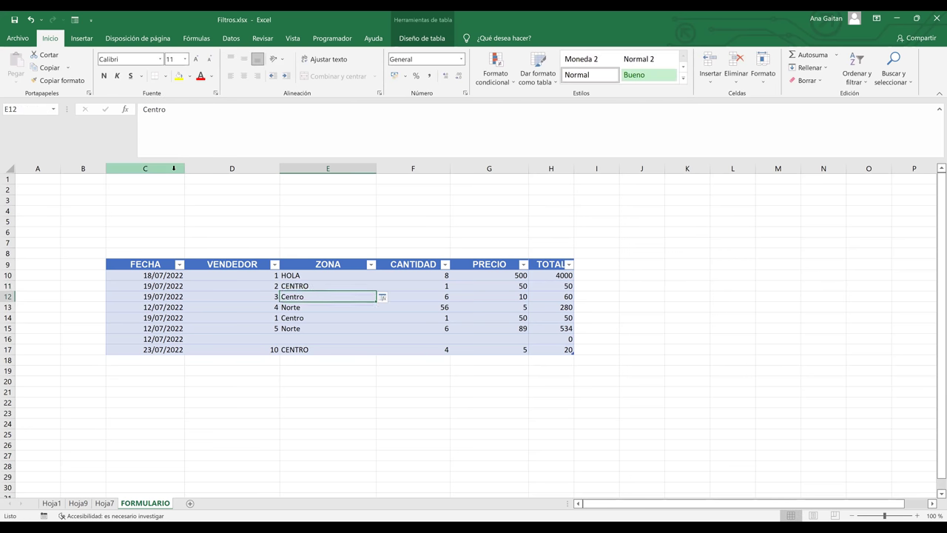
Copy the formatting of ZONA cell E11 onto cells E12 through E17.
{"action": "left_click", "coordinate": [344, 286]}
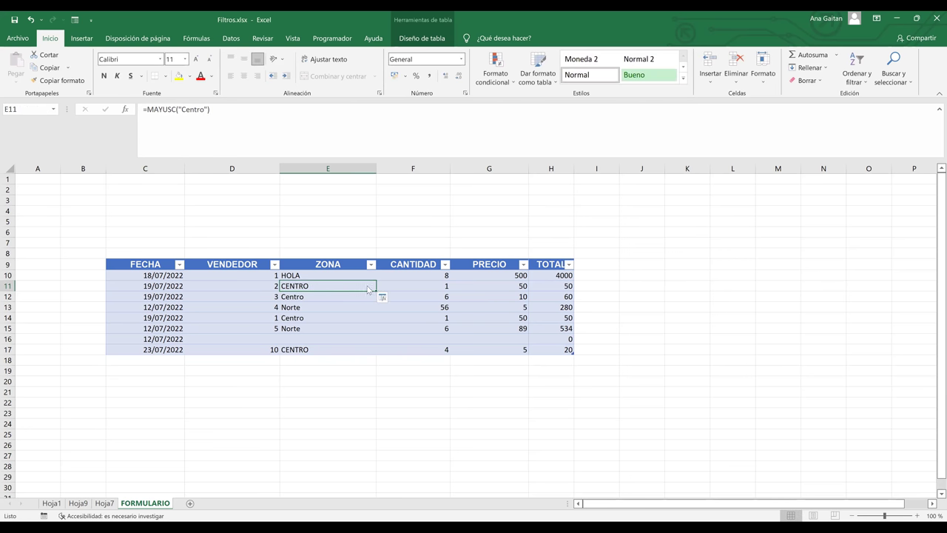
{"action": "right_click", "coordinate": [368, 290]}
{"action": "left_click", "coordinate": [498, 220]}
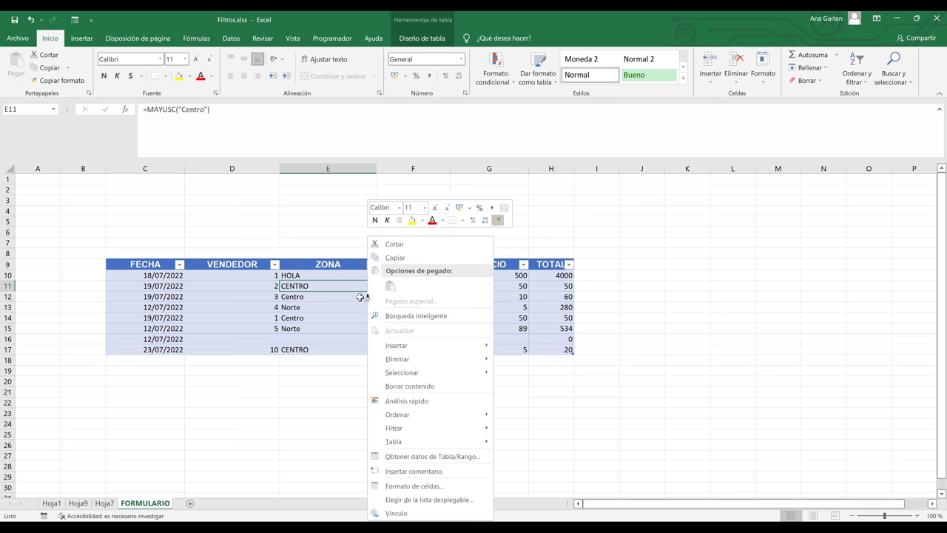
{"action": "left_click_drag", "start_coordinate": [356, 297], "coordinate": [353, 349]}
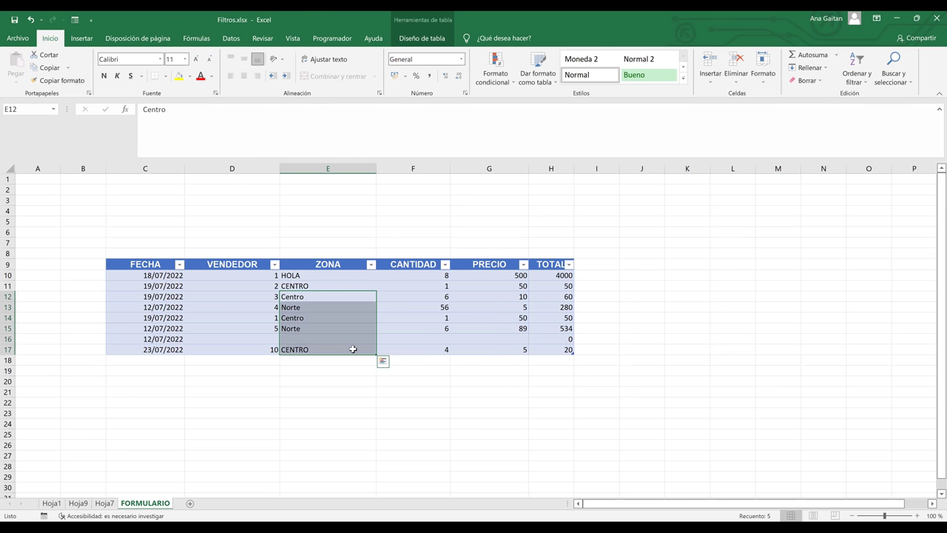
{"action": "left_click", "coordinate": [342, 288]}
{"action": "left_click", "coordinate": [339, 304]}
Copy the MAYUSC formula from cell E11 and paste only the formula into cell E12.
{"action": "left_click", "coordinate": [333, 286]}
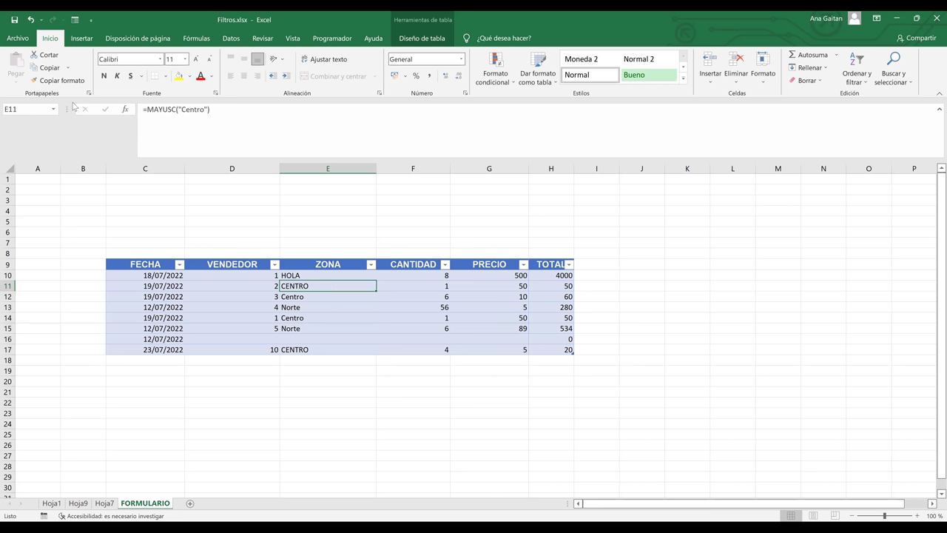
{"action": "left_click", "coordinate": [50, 67]}
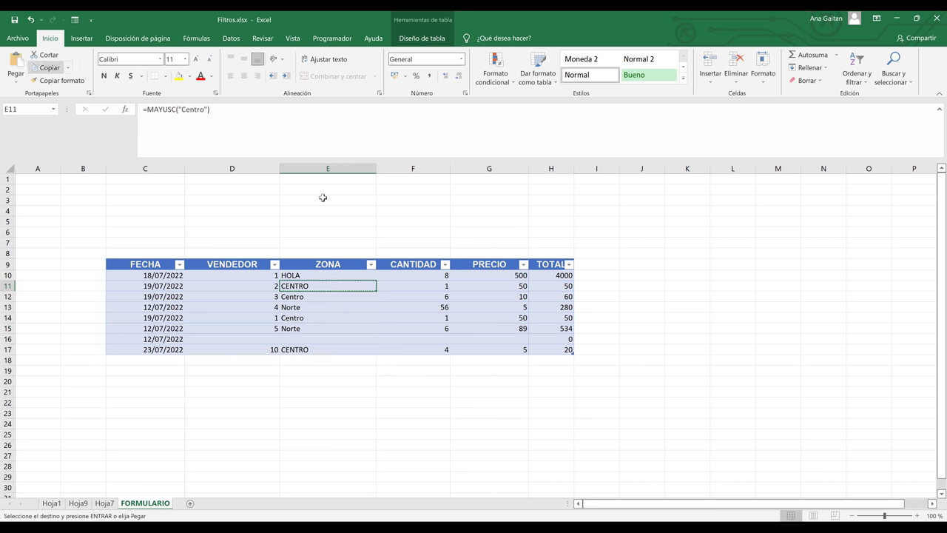
{"action": "left_click", "coordinate": [309, 297]}
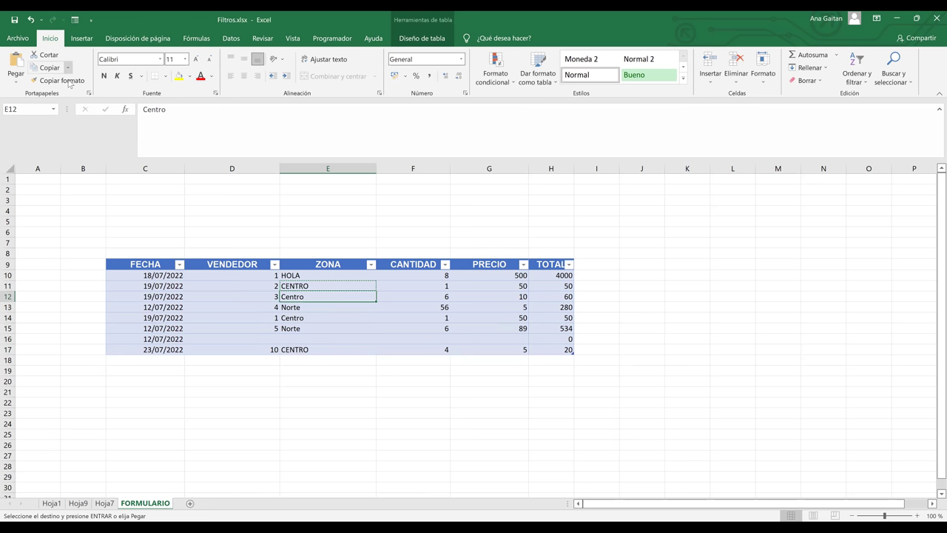
{"action": "left_click", "coordinate": [15, 82]}
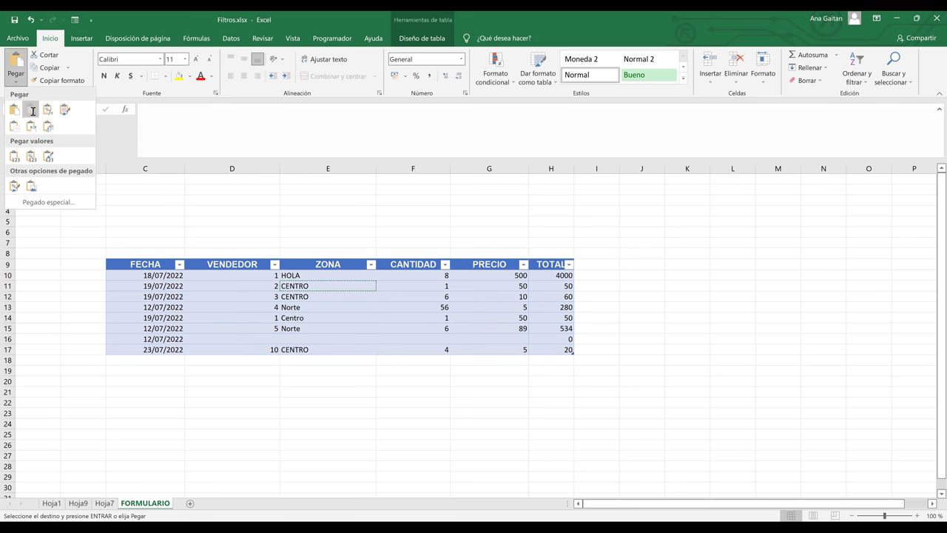
{"action": "left_click", "coordinate": [32, 111]}
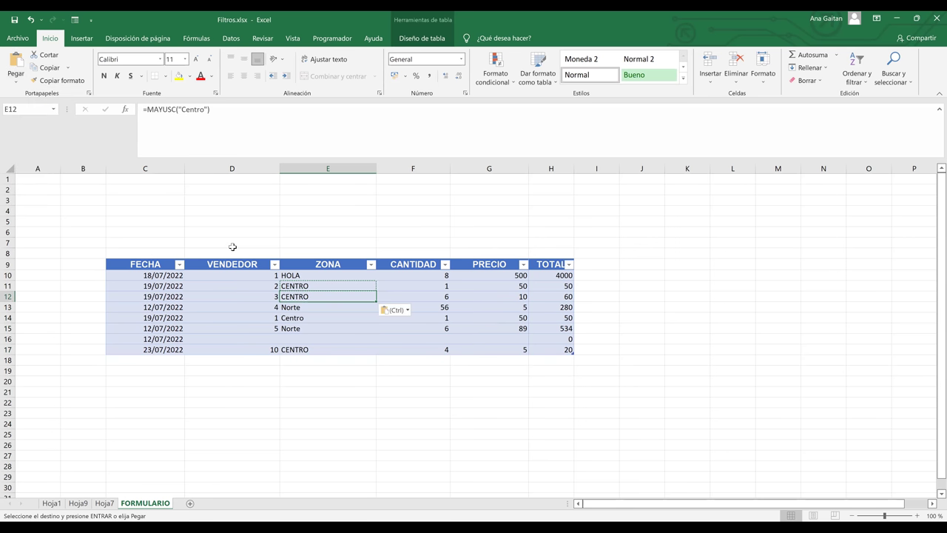
Paste only the formula copied from cell E11 into ZONA cell E13.
{"action": "left_click", "coordinate": [314, 308]}
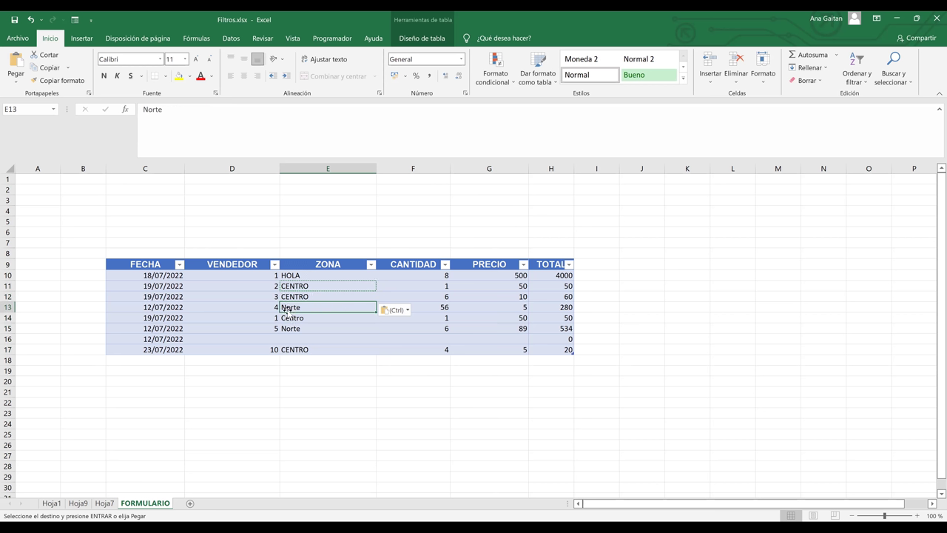
{"action": "left_click", "coordinate": [302, 285]}
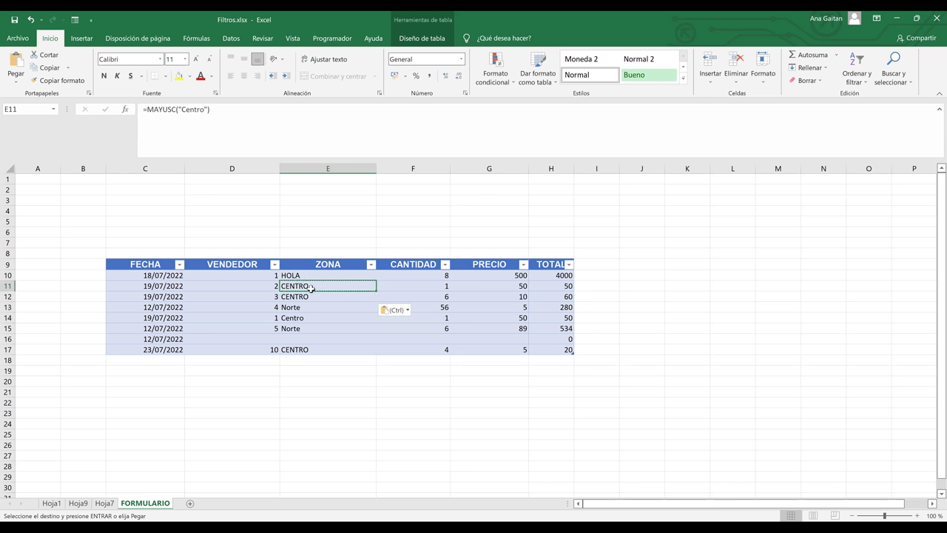
{"action": "left_click", "coordinate": [296, 318]}
{"action": "left_click", "coordinate": [296, 307]}
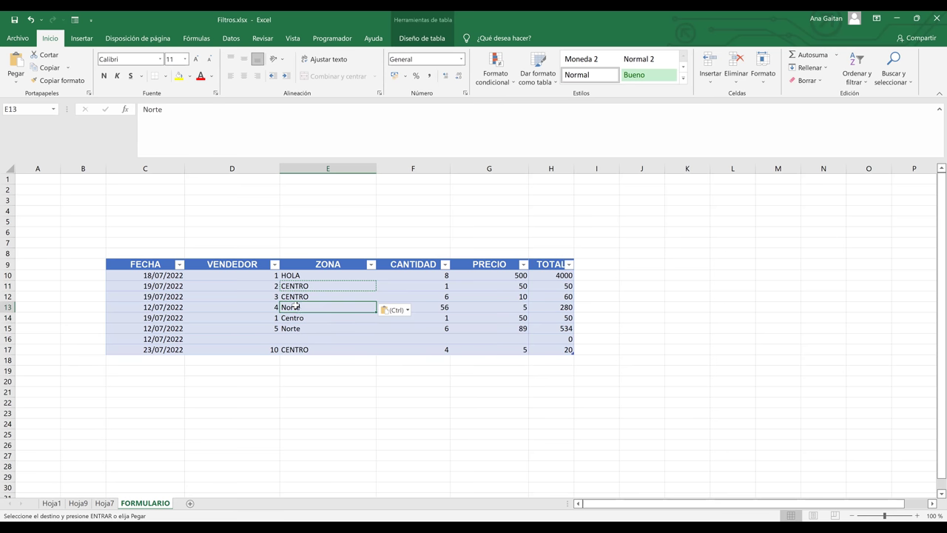
{"action": "left_click", "coordinate": [16, 80]}
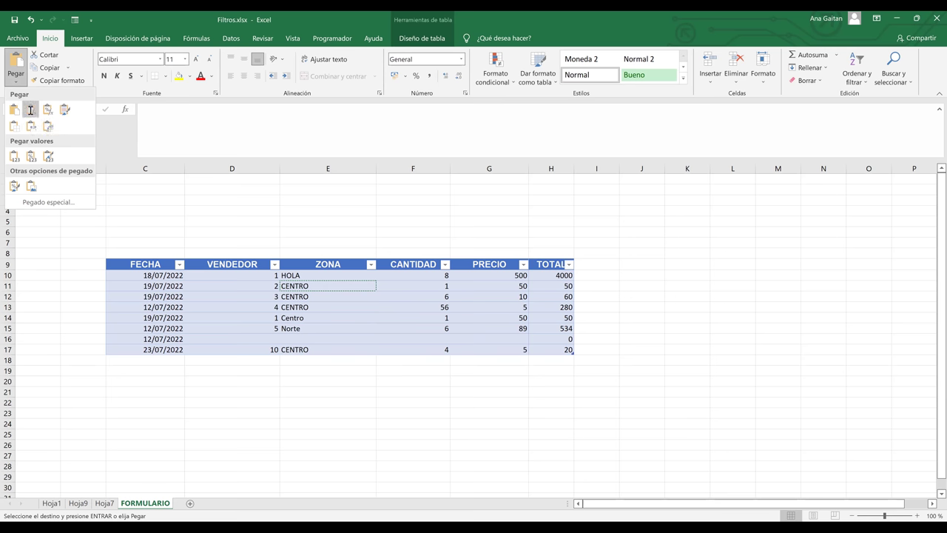
{"action": "left_click", "coordinate": [30, 109]}
Paste the copied MAYUSC cell into the remaining ZONA cells, E14 through E17.
{"action": "left_click_drag", "start_coordinate": [317, 320], "coordinate": [320, 347]}
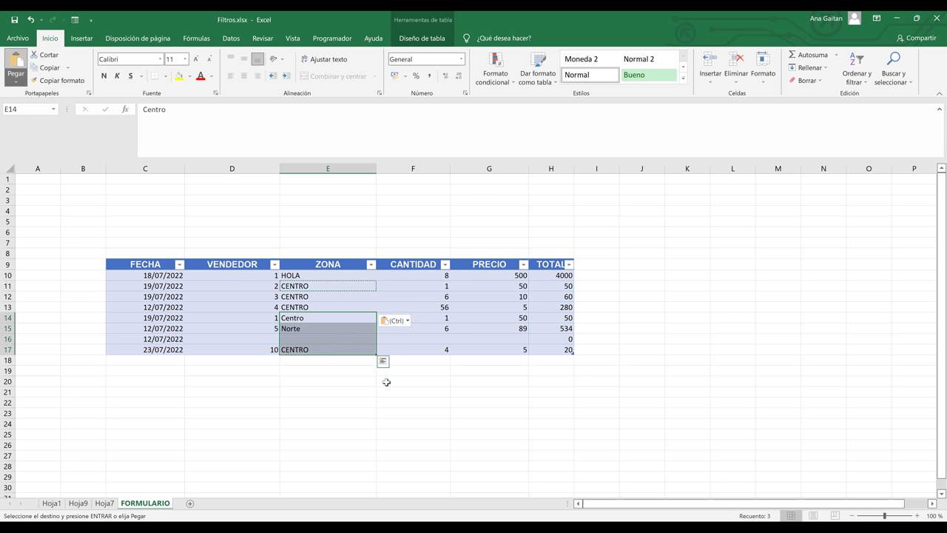
{"action": "left_click", "coordinate": [16, 65]}
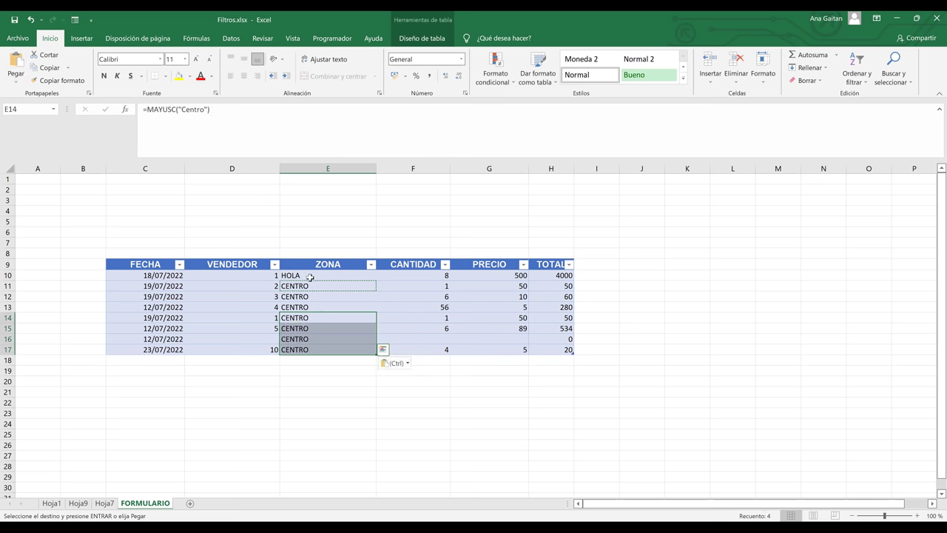
{"action": "left_click", "coordinate": [344, 369]}
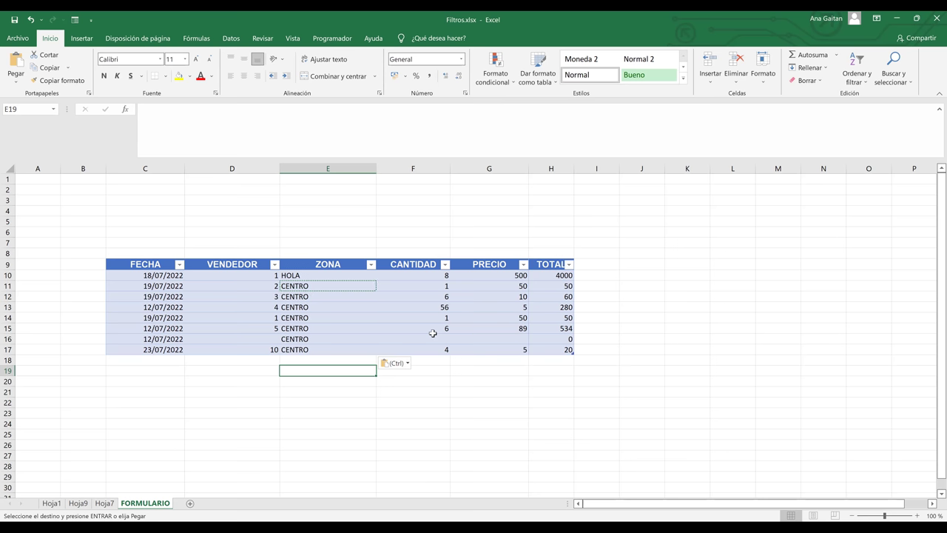
Examine the formulas pasted into the ZONA column by checking cells E11, E12 and E16.
{"action": "left_click", "coordinate": [318, 288]}
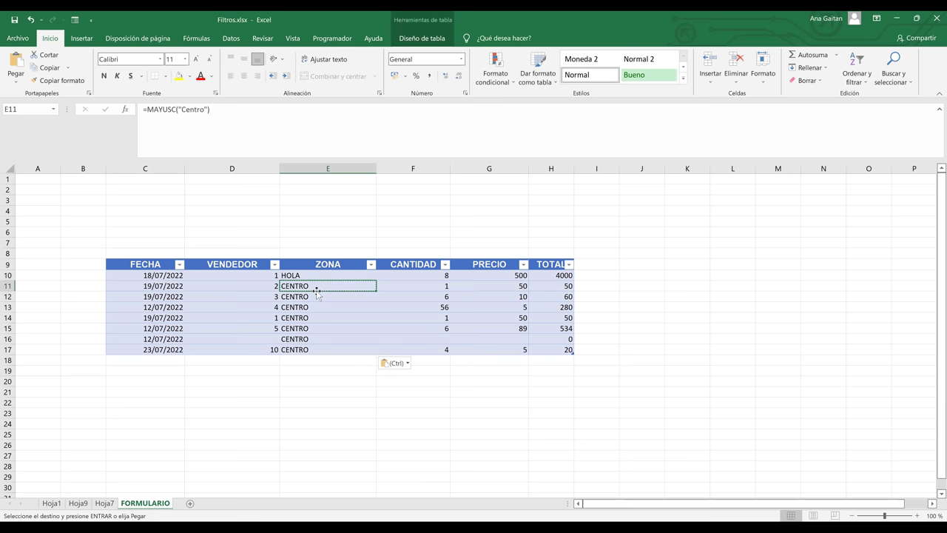
{"action": "left_click", "coordinate": [316, 298]}
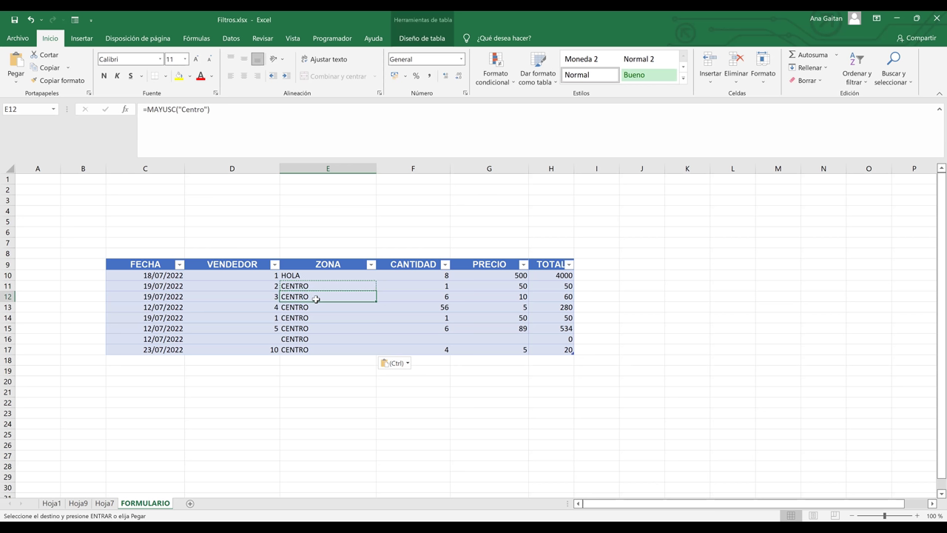
{"action": "left_click", "coordinate": [337, 336]}
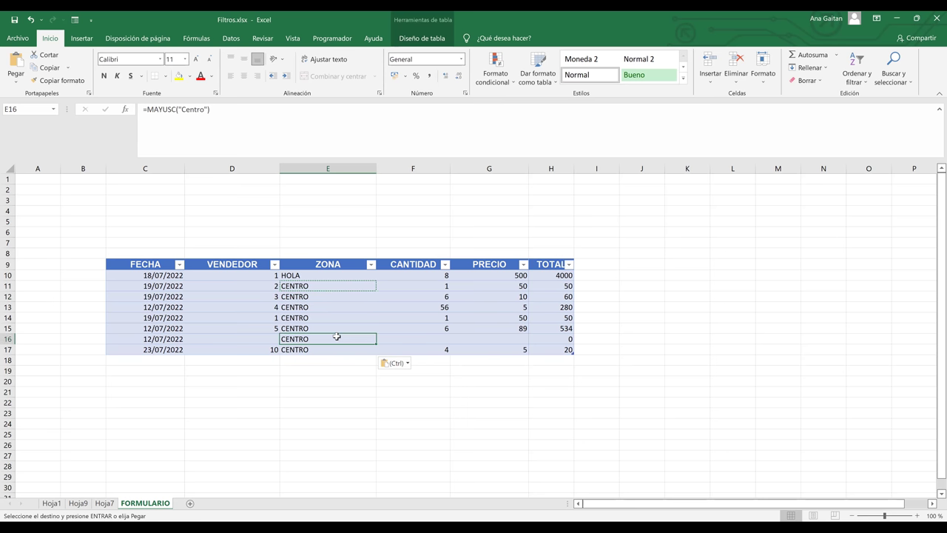
{"action": "left_click", "coordinate": [329, 383]}
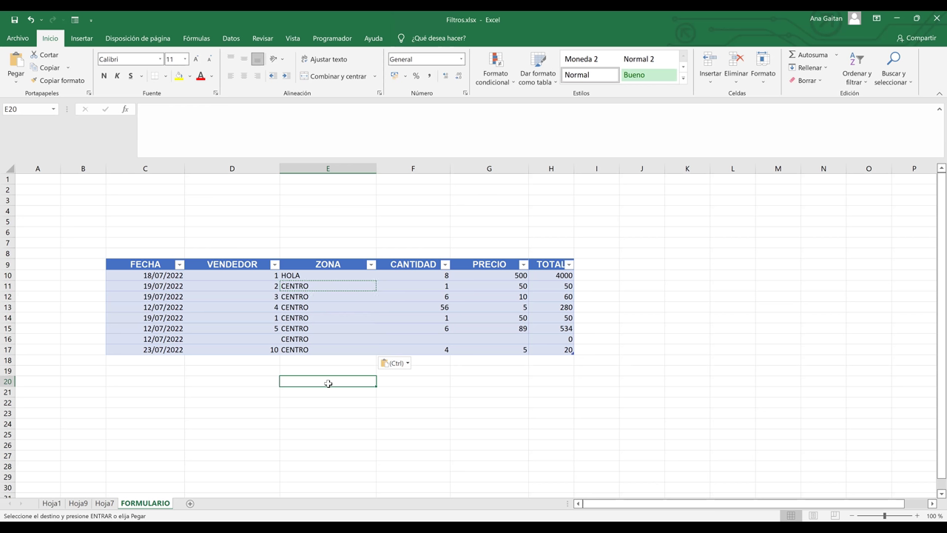
{"action": "left_click", "coordinate": [322, 288]}
{"action": "left_click", "coordinate": [319, 295]}
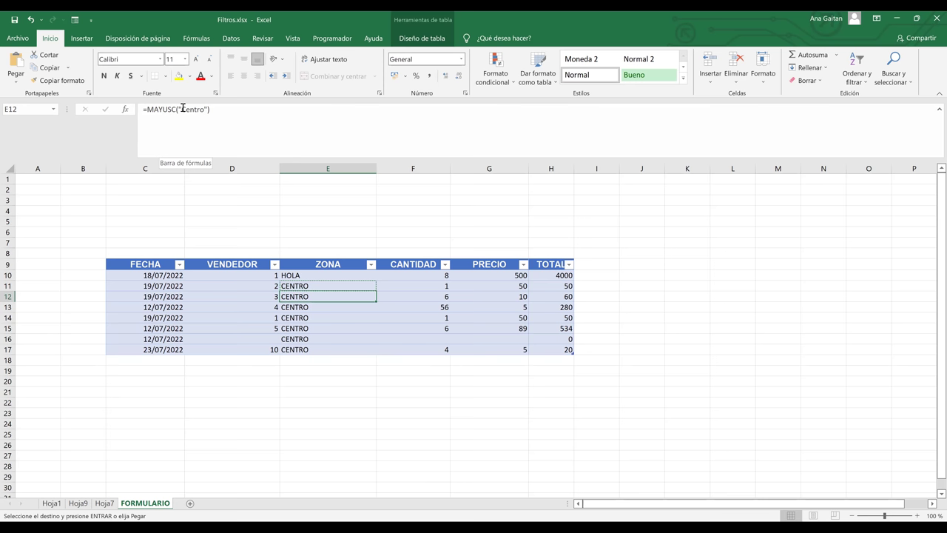
Examine the MAYUSC formulas in the ZONA column by checking cells E12, E15 and E10.
{"action": "left_click", "coordinate": [183, 109]}
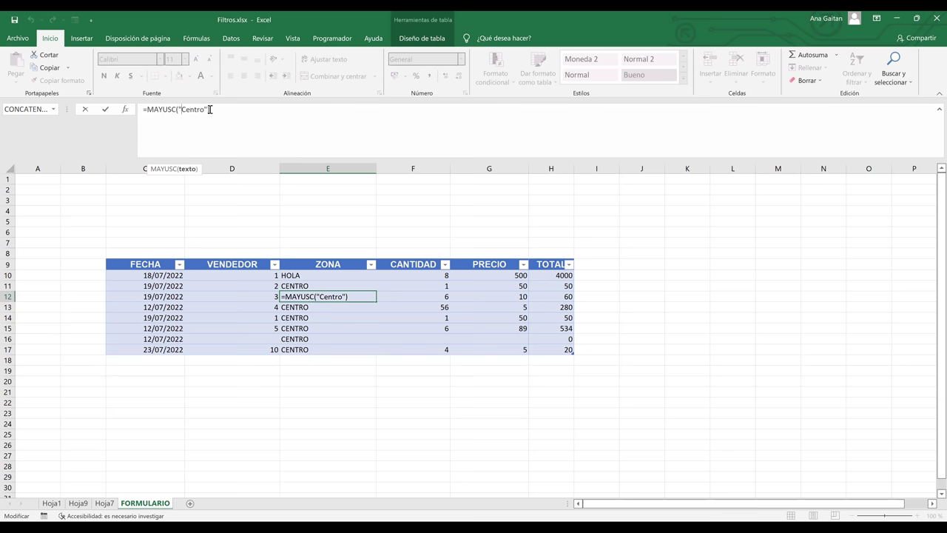
{"action": "key", "text": "Return"}
{"action": "left_click", "coordinate": [314, 328]}
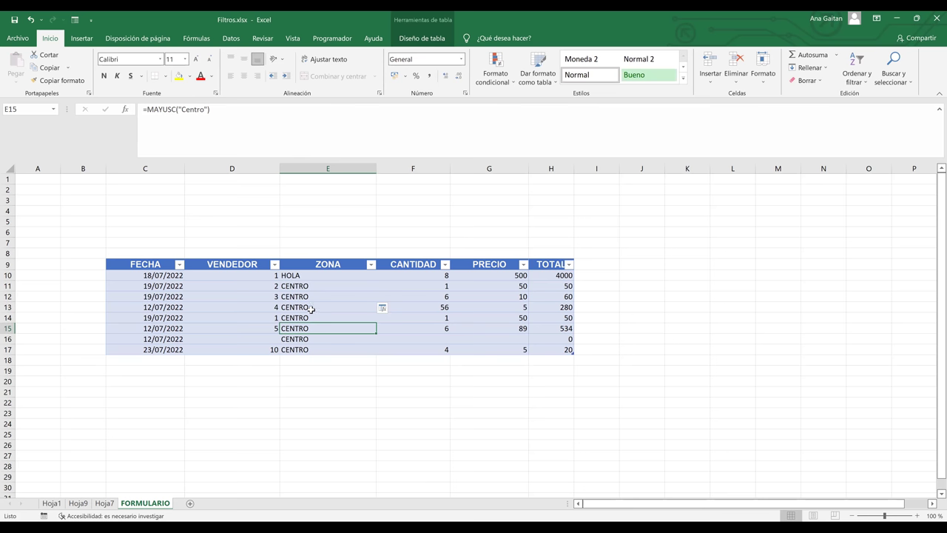
{"action": "left_click", "coordinate": [270, 340]}
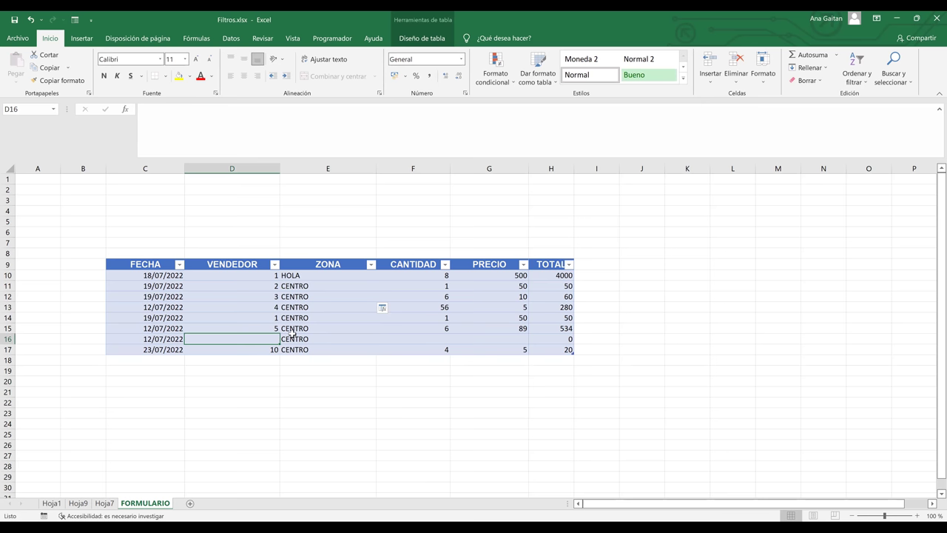
{"action": "left_click", "coordinate": [331, 372]}
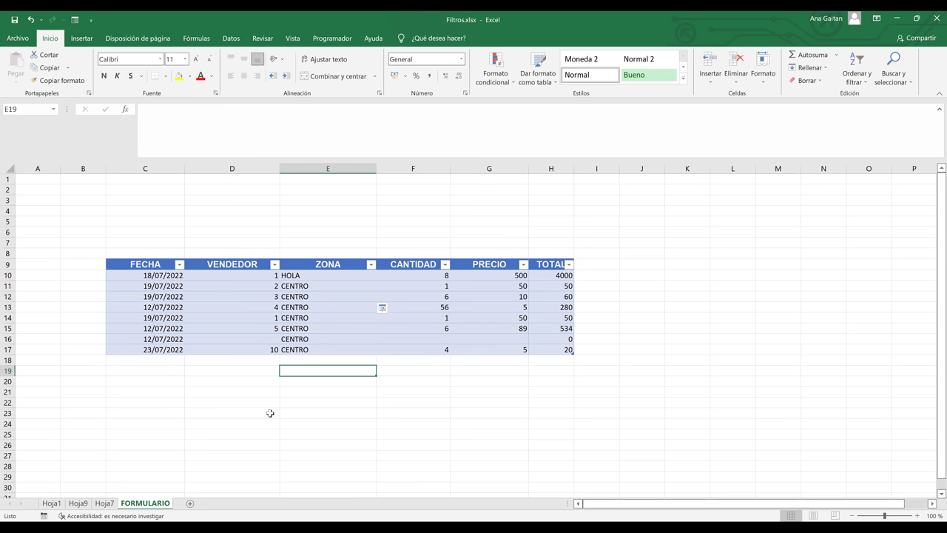
{"action": "left_click", "coordinate": [208, 464]}
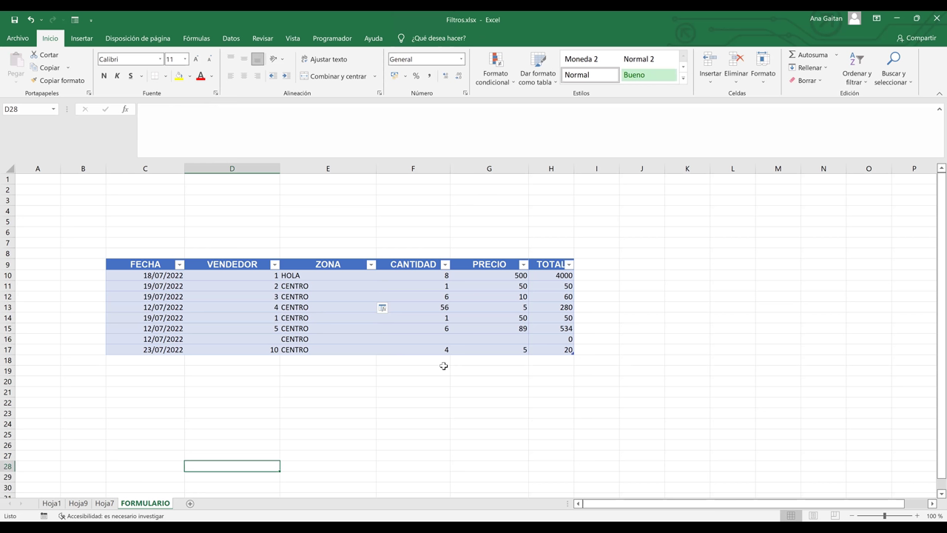
{"action": "left_click", "coordinate": [323, 275]}
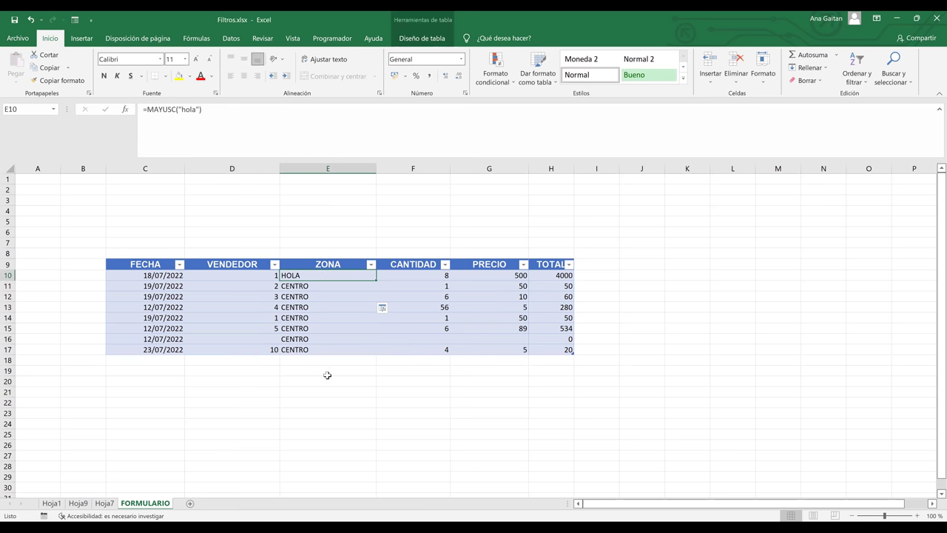
Add a new worksheet after FORMULARIO, look over Hoja9 and Hoja1, and return to the new sheet.
{"action": "left_click", "coordinate": [190, 503]}
{"action": "left_click", "coordinate": [104, 503]}
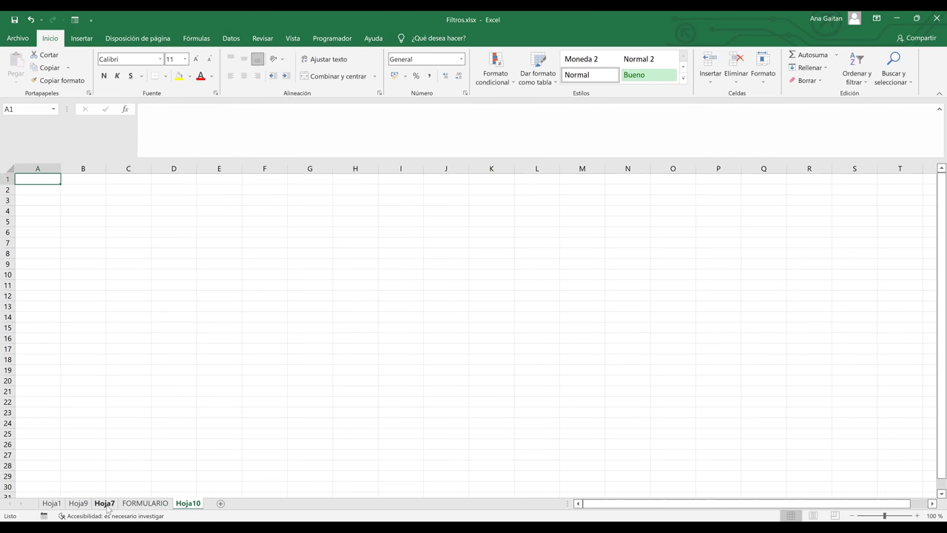
{"action": "left_click", "coordinate": [74, 503]}
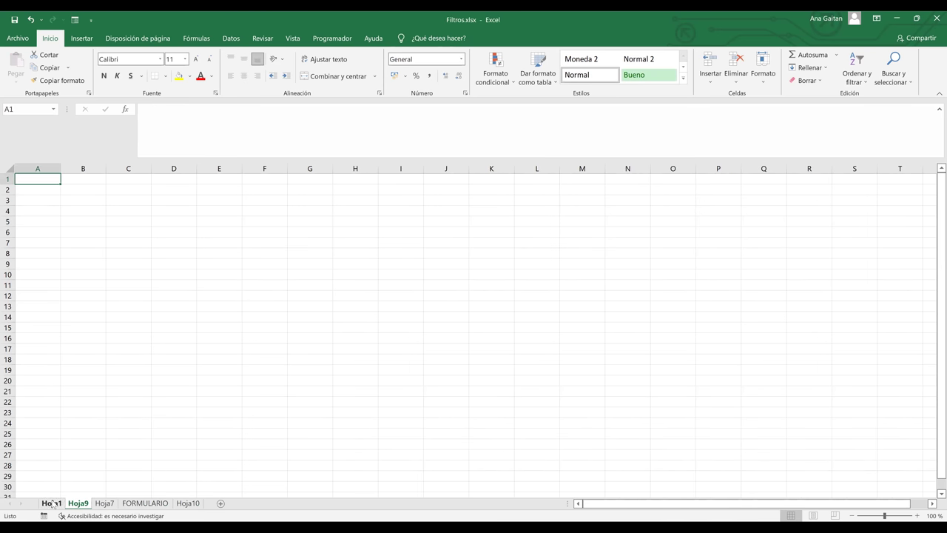
{"action": "left_click", "coordinate": [52, 503]}
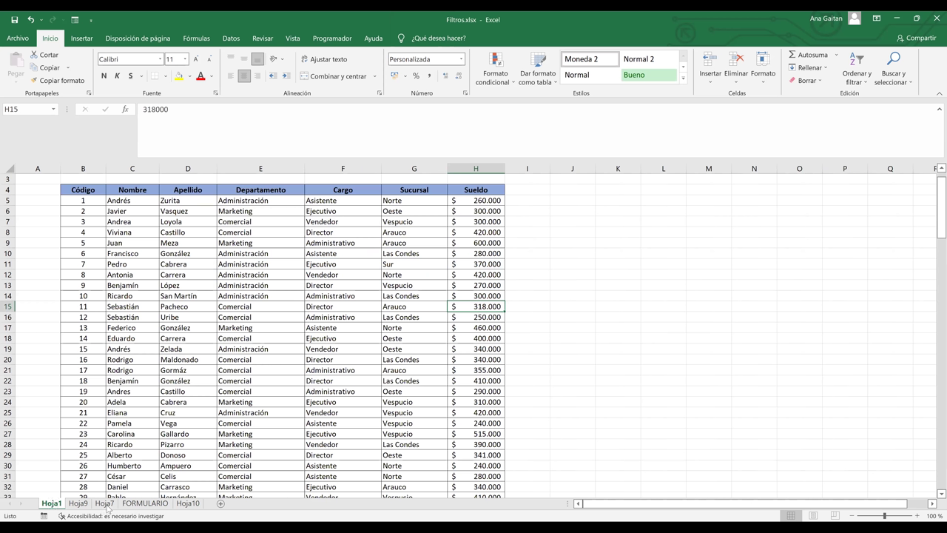
{"action": "left_click", "coordinate": [188, 503]}
Enter the headers NOMBRE in cell D7 and NOTA 1 in cell E7 of the new sheet.
{"action": "left_click", "coordinate": [190, 382]}
{"action": "left_click", "coordinate": [178, 246]}
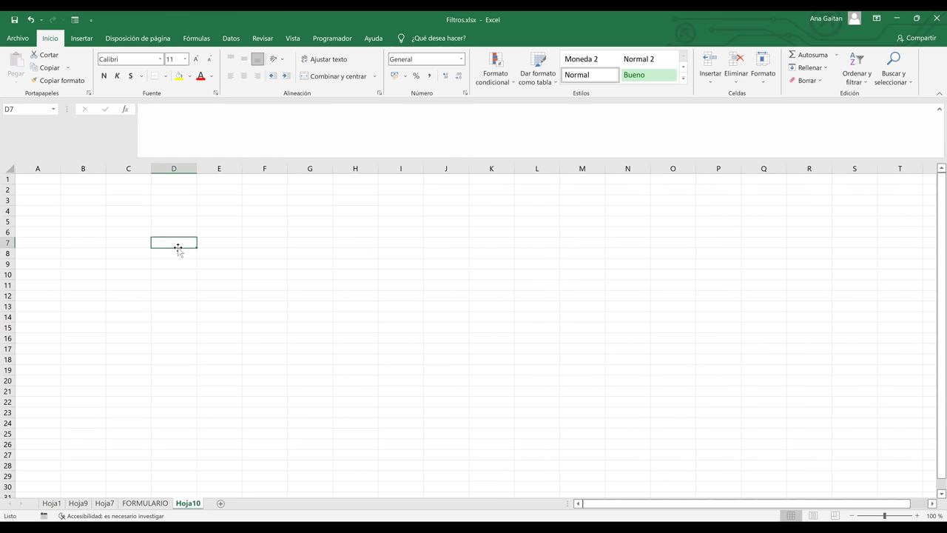
{"action": "type", "text": "NOM"}
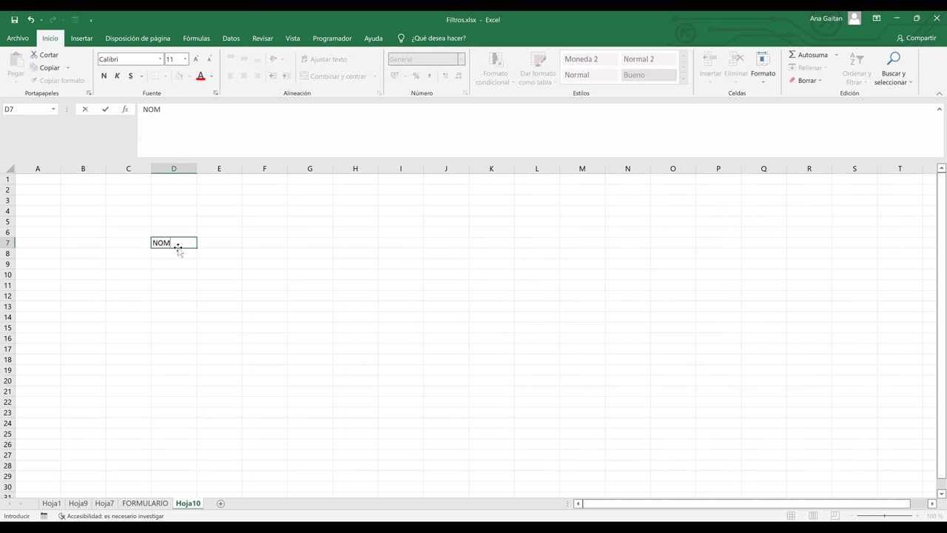
{"action": "type", "text": "BRES DE E"}
{"action": "key", "text": "BackSpace"}
{"action": "key", "text": "BackSpace"}
{"action": "key", "text": "BackSpace"}
{"action": "key", "text": "BackSpace"}
{"action": "key", "text": "BackSpace"}
{"action": "key", "text": "BackSpace"}
{"action": "key", "text": "Tab"}
{"action": "type", "text": "NOTA 1"}
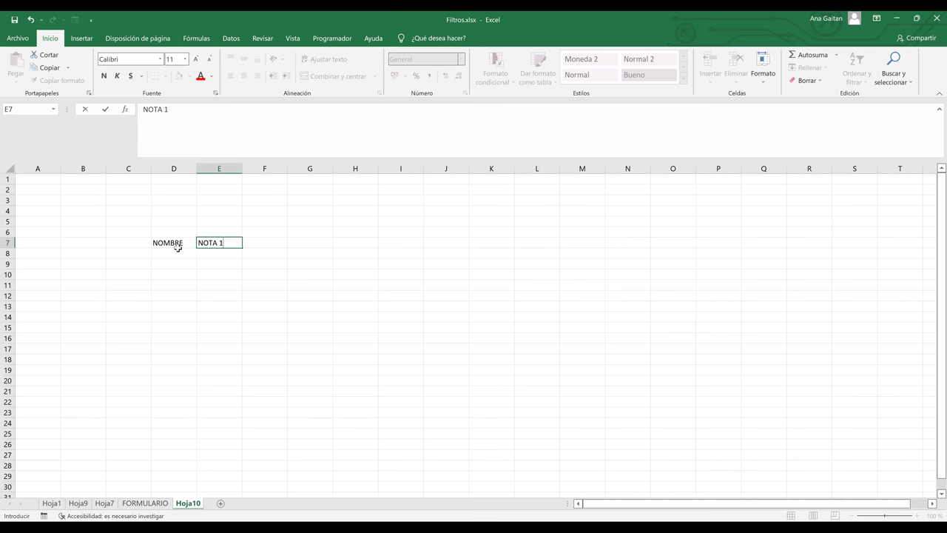
{"action": "key", "text": "Tab"}
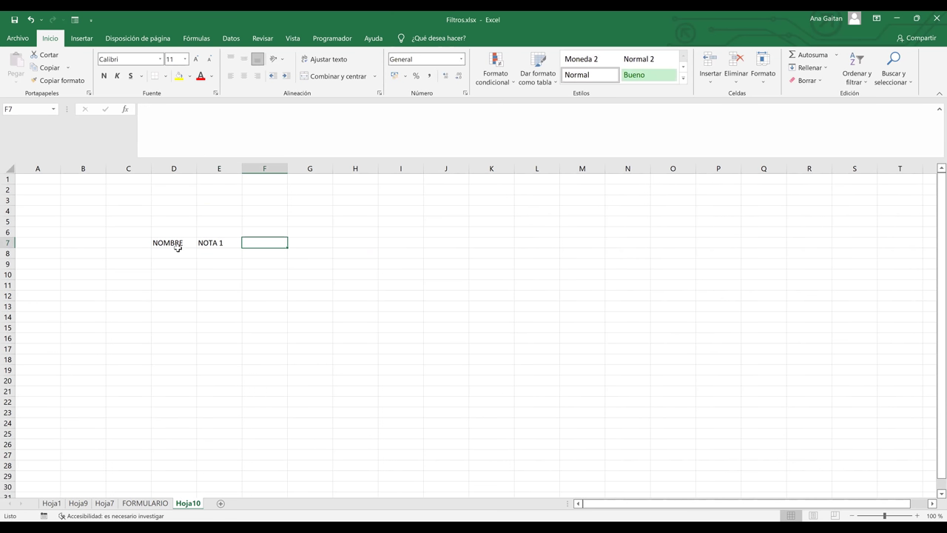
Enter the headers NOTA 2, NOTA 3 and PROMEDIO in cells F7 through H7.
{"action": "type", "text": "NOTA"}
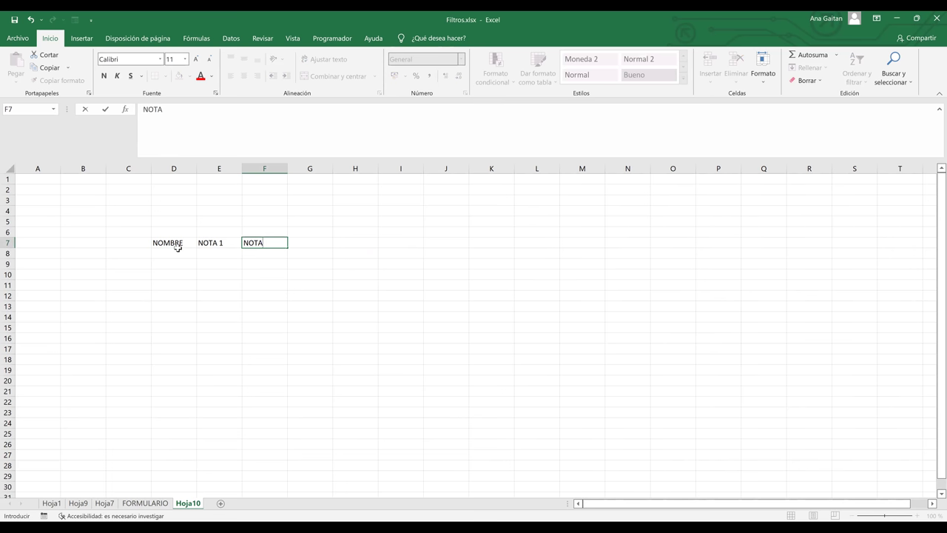
{"action": "type", "text": "2"}
{"action": "key", "text": "BackSpace"}
{"action": "type", "text": "2"}
{"action": "key", "text": "Tab"}
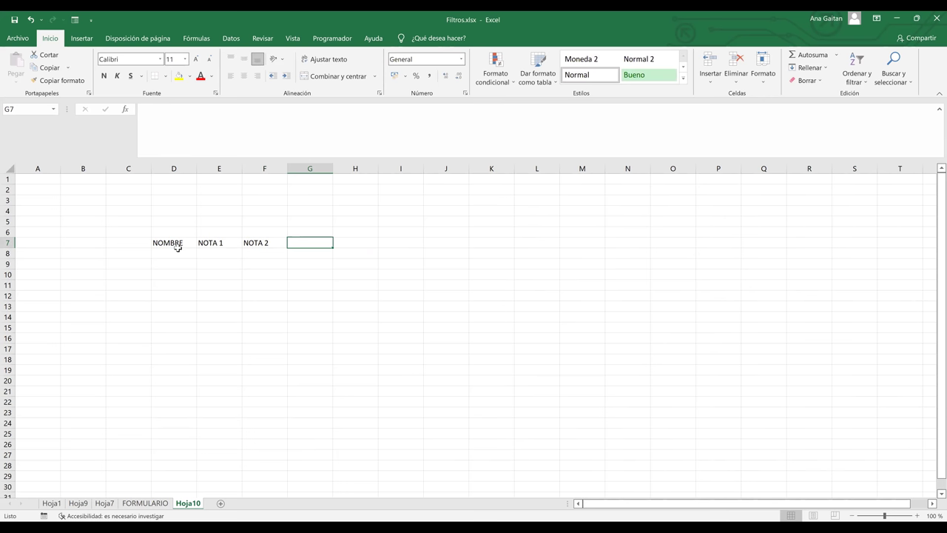
{"action": "type", "text": "NOTA 3"}
{"action": "key", "text": "Tab"}
{"action": "type", "text": "PRO"}
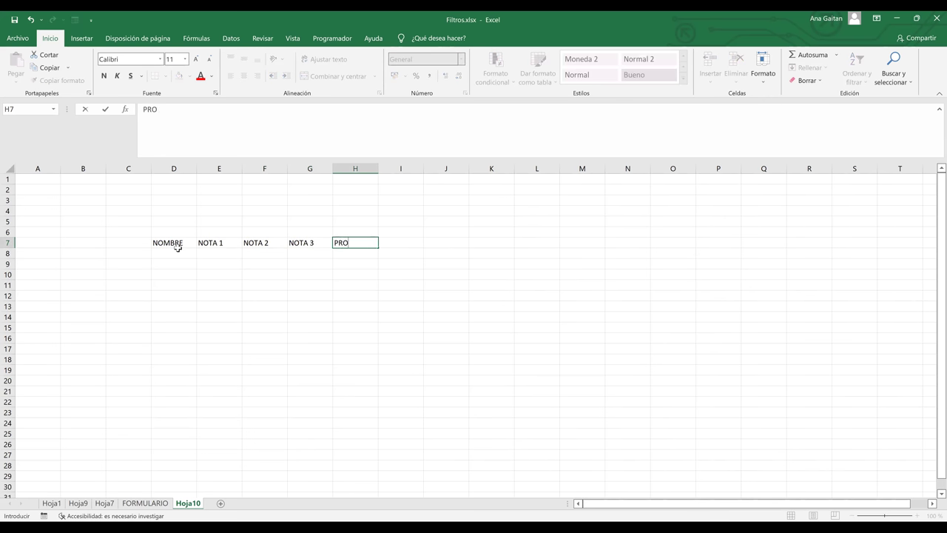
{"action": "type", "text": "MEDIO"}
{"action": "left_click", "coordinate": [353, 289]}
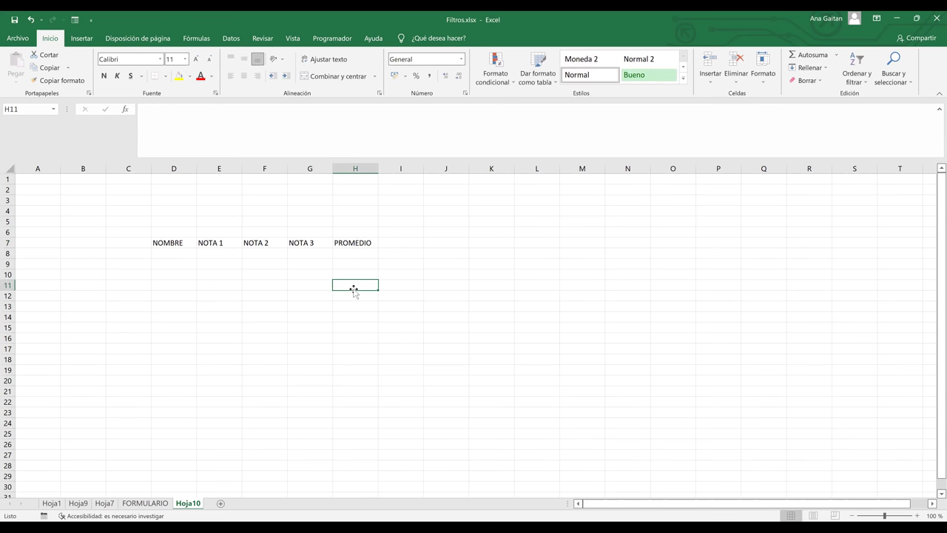
Convert the range D7:H8 into a table that uses its first row as headers.
{"action": "left_click", "coordinate": [175, 251]}
{"action": "left_click_drag", "start_coordinate": [172, 242], "coordinate": [356, 252]}
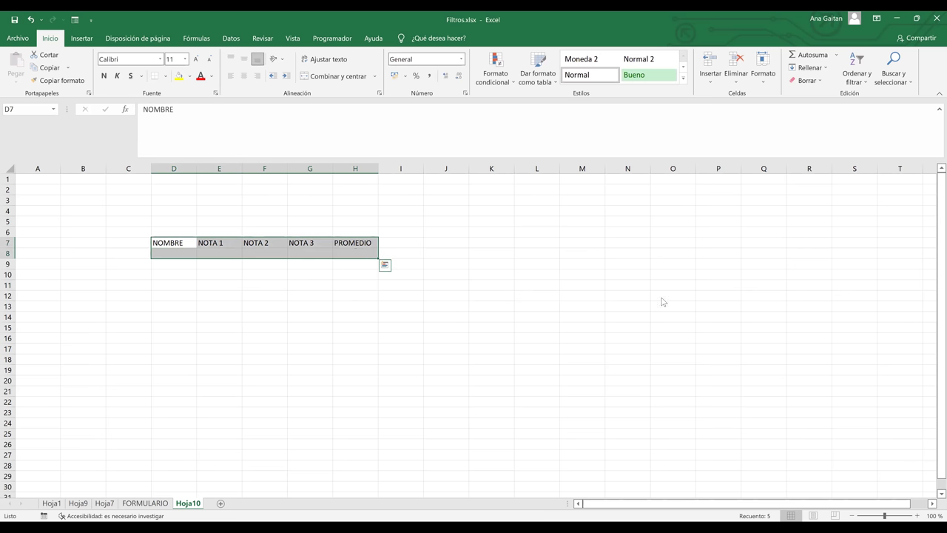
{"action": "key", "text": "ctrl+t"}
{"action": "left_click", "coordinate": [684, 296]}
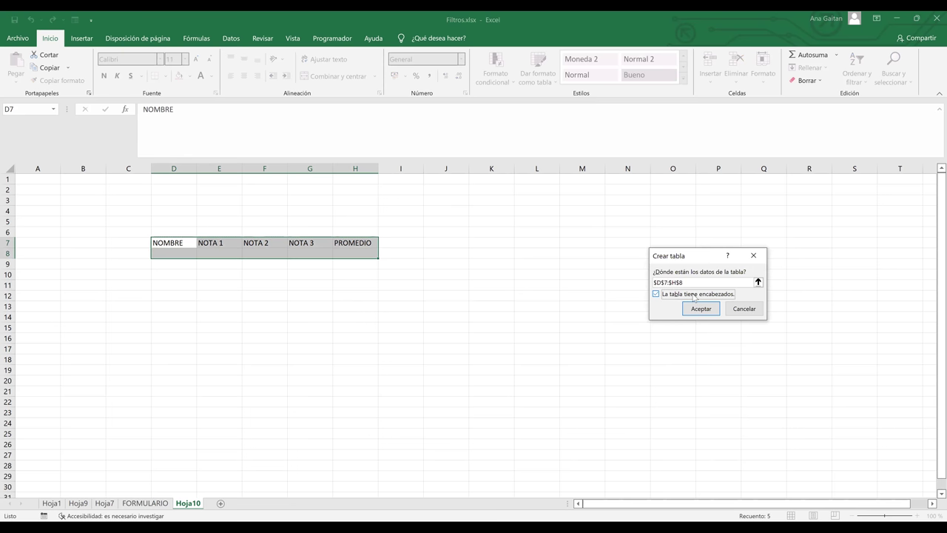
{"action": "left_click", "coordinate": [710, 308]}
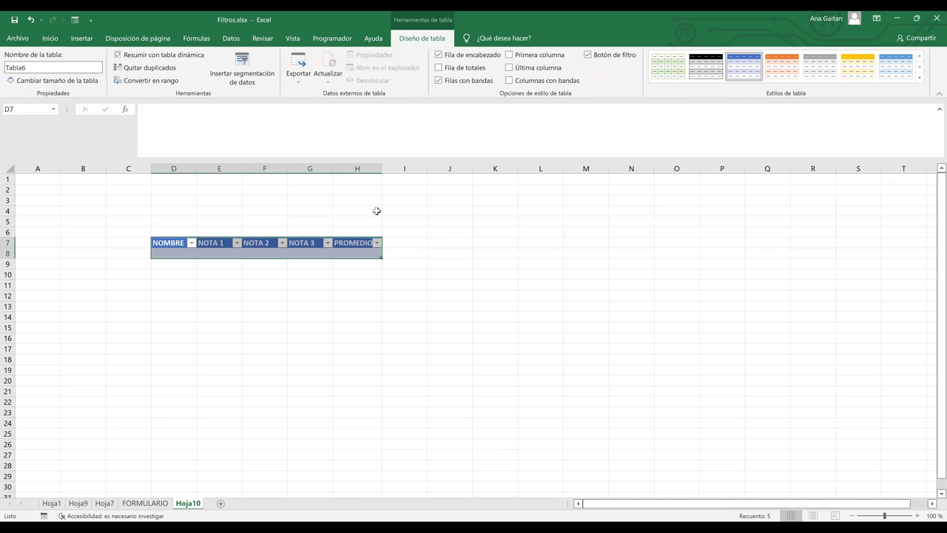
Apply the Número format to the NOTA 1 through PROMEDIO cells, E8:H8.
{"action": "left_click", "coordinate": [242, 255]}
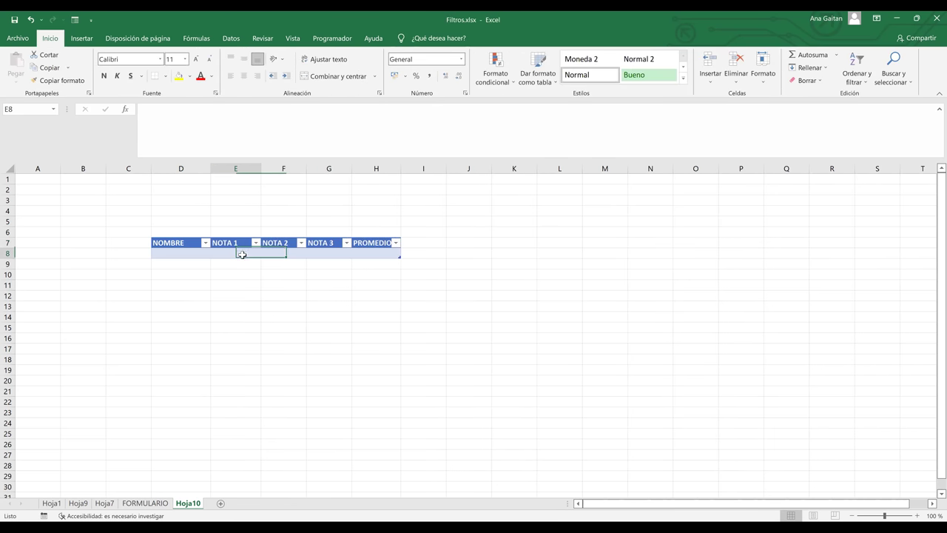
{"action": "left_click_drag", "start_coordinate": [242, 254], "coordinate": [379, 257]}
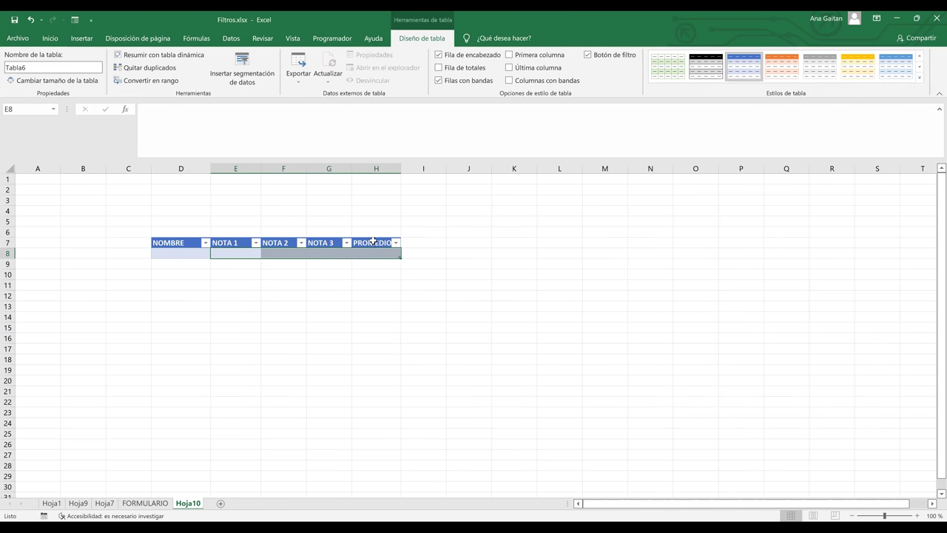
{"action": "left_click", "coordinate": [49, 38]}
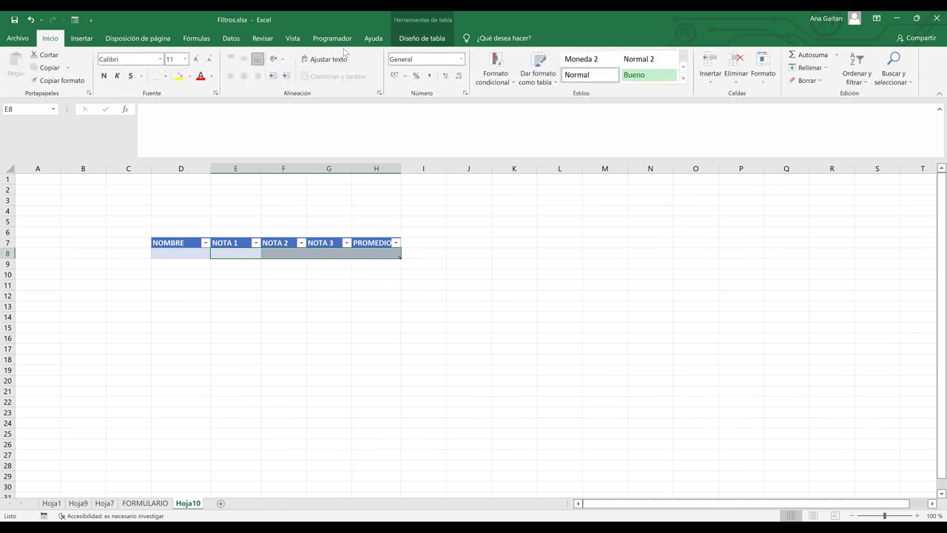
{"action": "left_click", "coordinate": [461, 59]}
{"action": "left_click", "coordinate": [443, 103]}
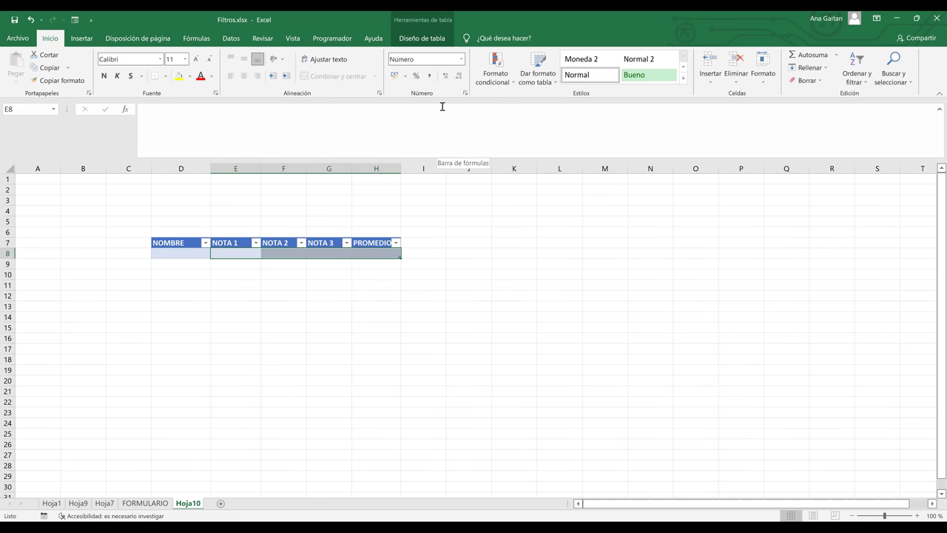
{"action": "left_click", "coordinate": [276, 288]}
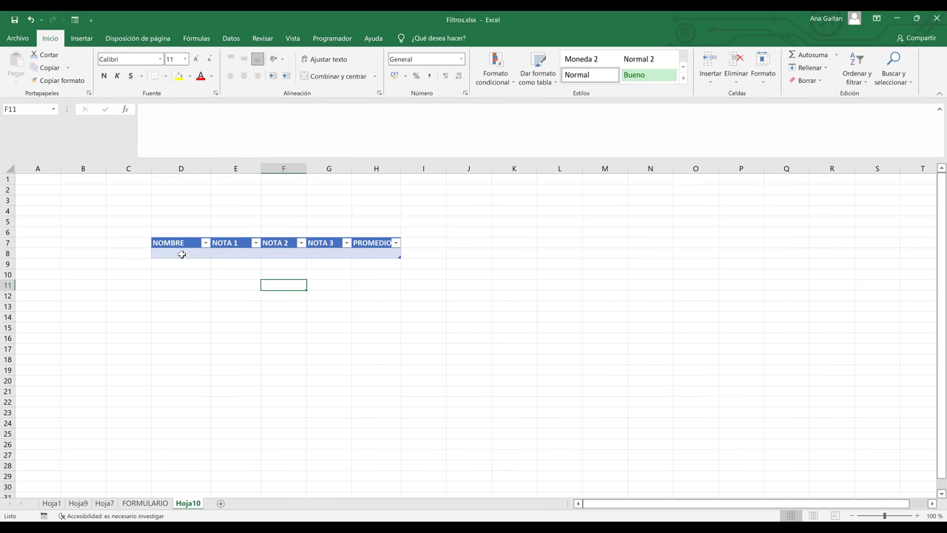
Apply the Texto format to the NOMBRE cell D8.
{"action": "left_click", "coordinate": [181, 254]}
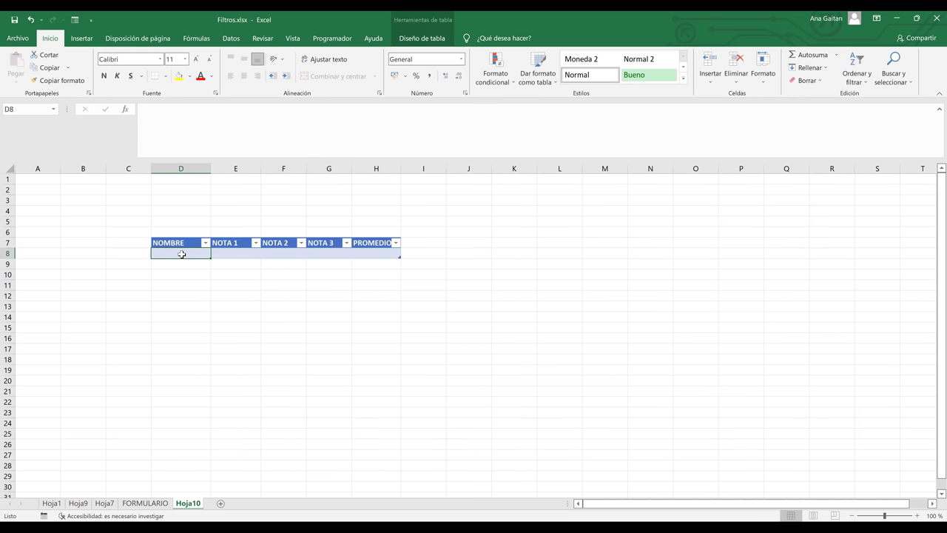
{"action": "left_click", "coordinate": [460, 59]}
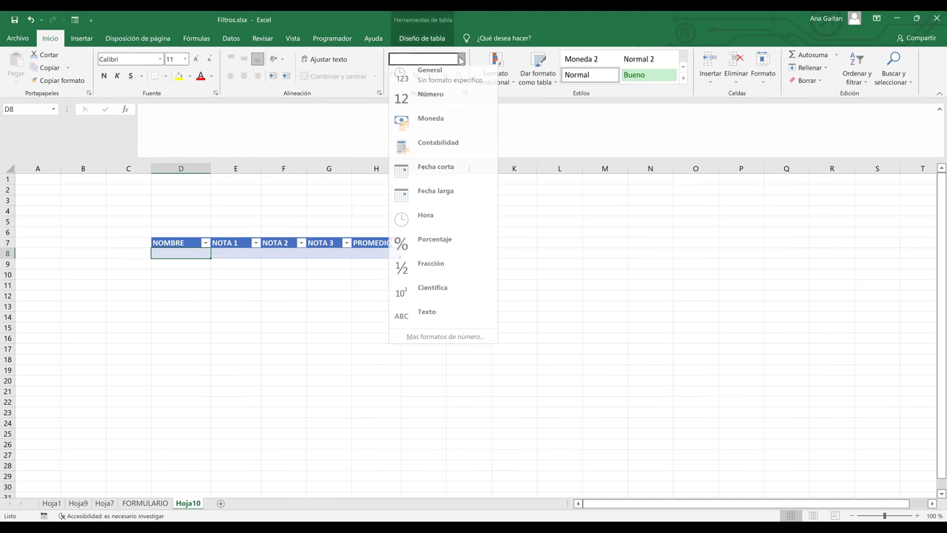
{"action": "left_click", "coordinate": [432, 317]}
{"action": "left_click", "coordinate": [444, 286]}
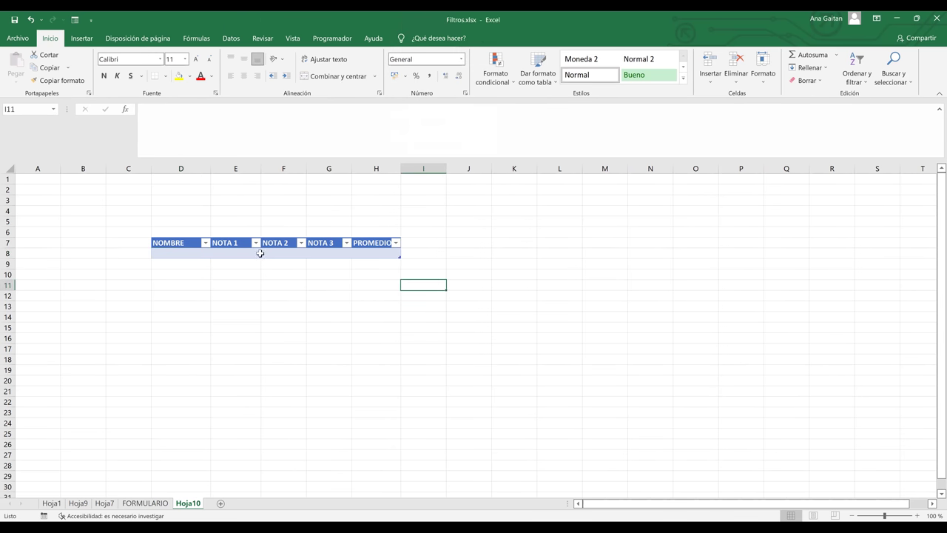
Add a record through the data-entry form with the student's name, NOTA 1 9, NOTA 2 7 and NOTA 3 5, leaving PROMEDIO empty.
{"action": "left_click", "coordinate": [374, 251]}
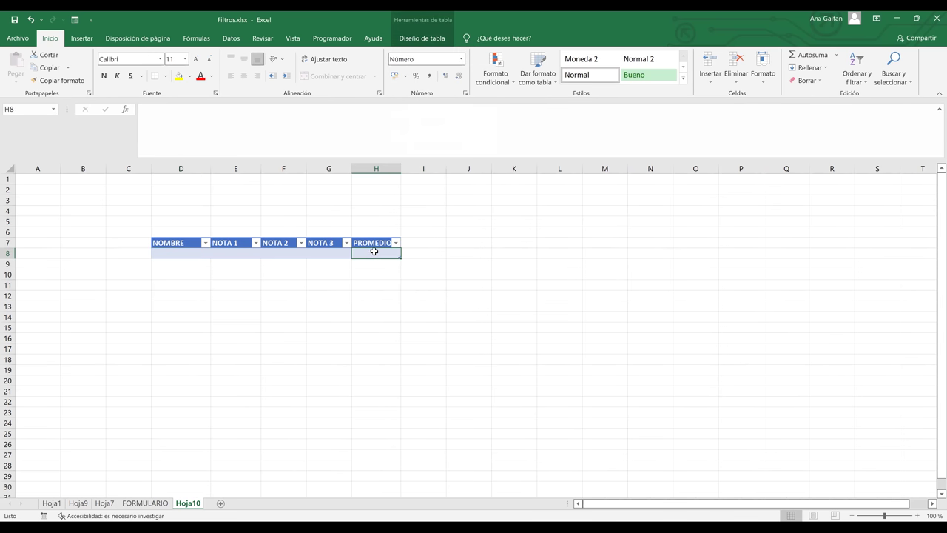
{"action": "left_click", "coordinate": [241, 253]}
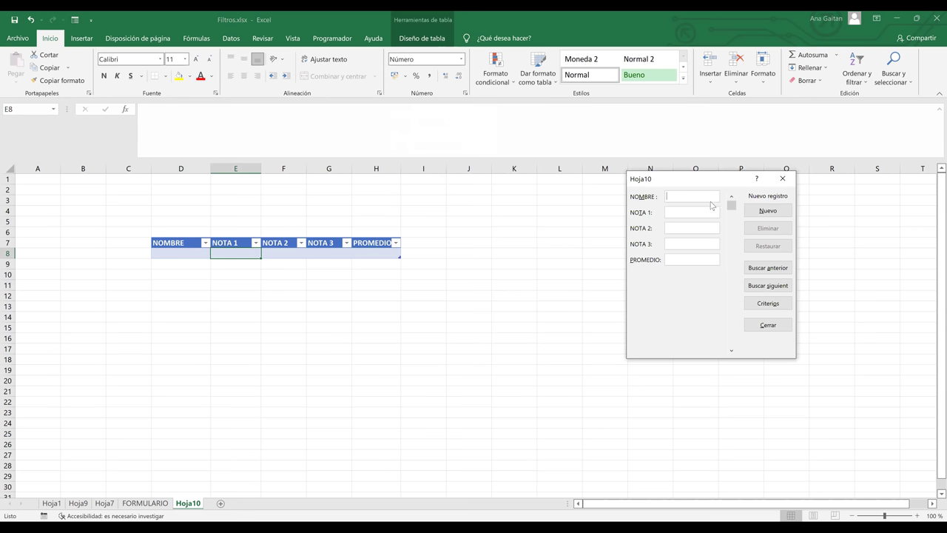
{"action": "type", "text": "JUAN"}
{"action": "type", "text": "9"}
{"action": "left_click", "coordinate": [670, 258]}
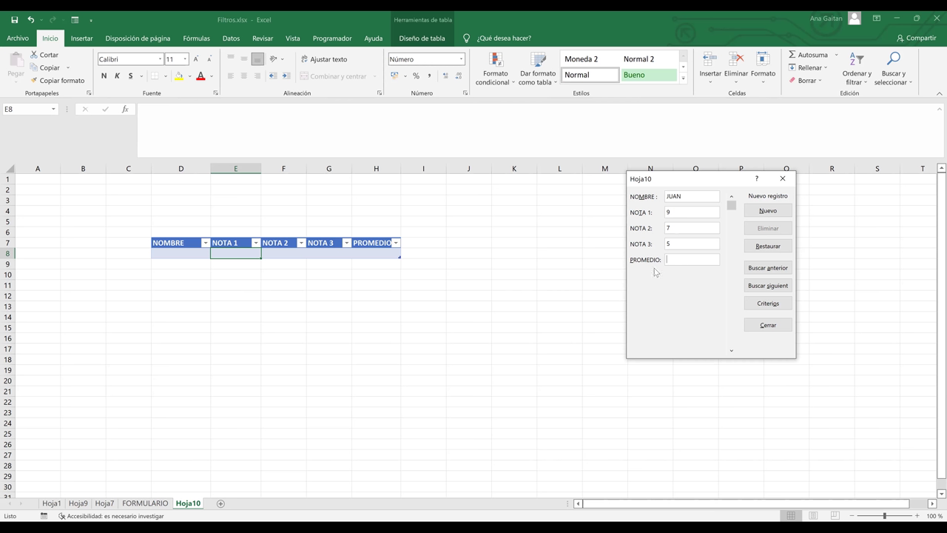
{"action": "left_click", "coordinate": [762, 325]}
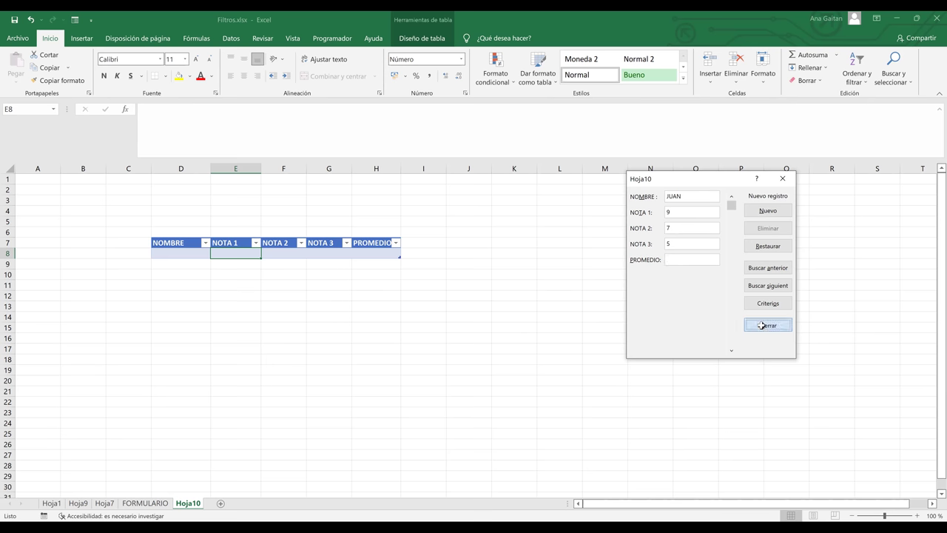
Enter a PROMEDIO formula in cell H8 that averages the row's NOTA 1 through NOTA 3 values, E8:G8.
{"action": "left_click", "coordinate": [379, 254]}
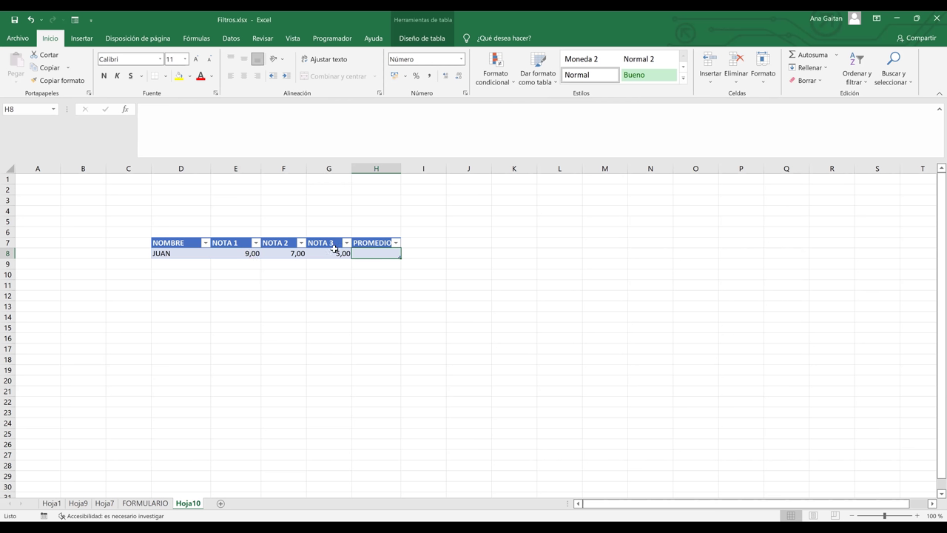
{"action": "left_click", "coordinate": [245, 255]}
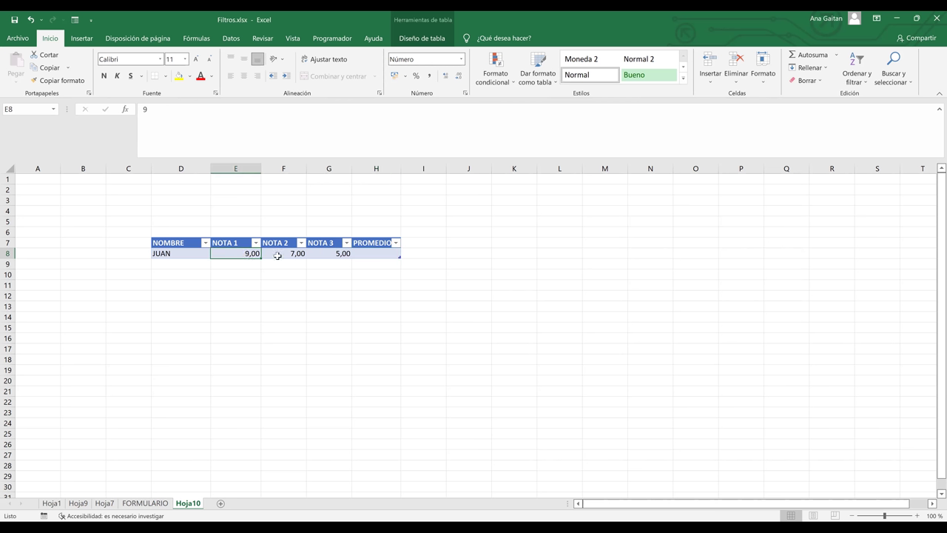
{"action": "left_click", "coordinate": [378, 253]}
{"action": "double_click", "coordinate": [378, 253]}
{"action": "type", "text": "="}
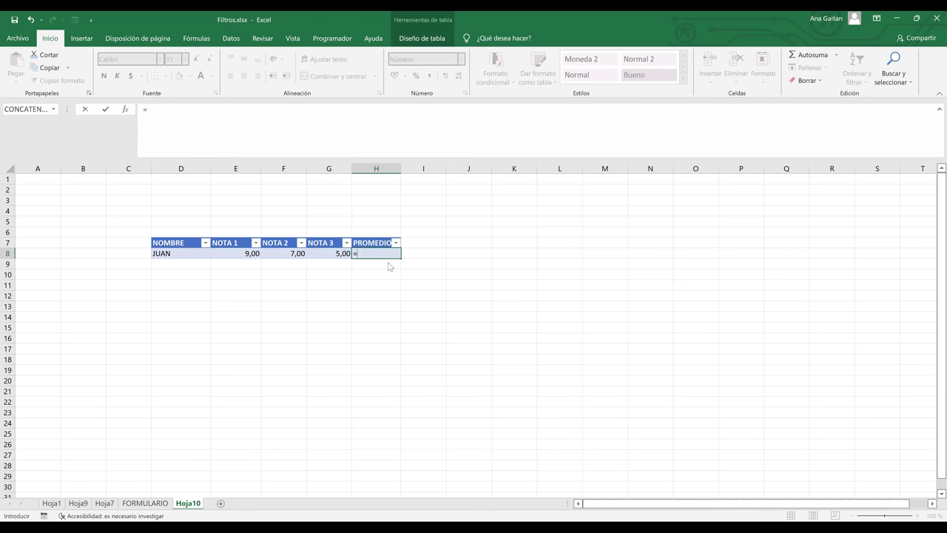
{"action": "type", "text": "PROM"}
{"action": "key", "text": "Tab"}
{"action": "left_click", "coordinate": [254, 254]}
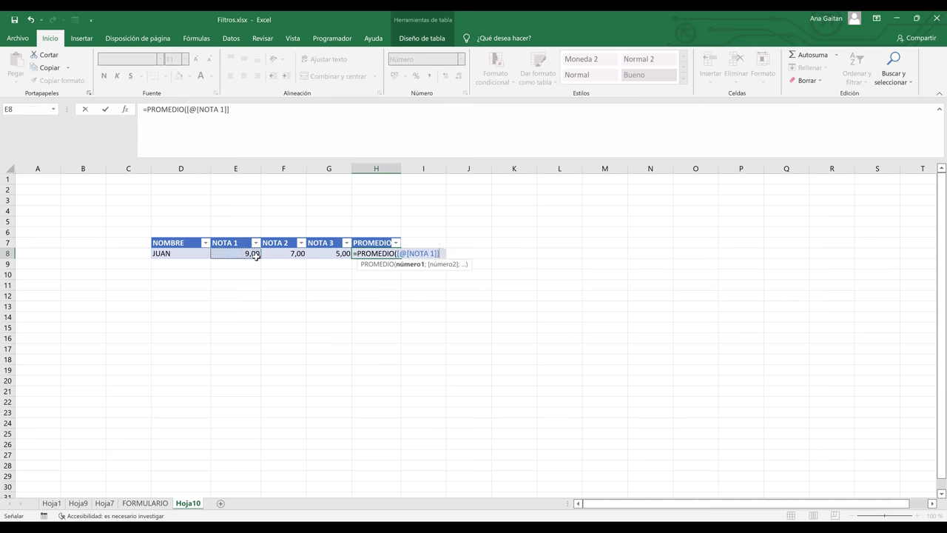
{"action": "left_click", "coordinate": [327, 254], "text": "shift"}
{"action": "key", "text": "Return"}
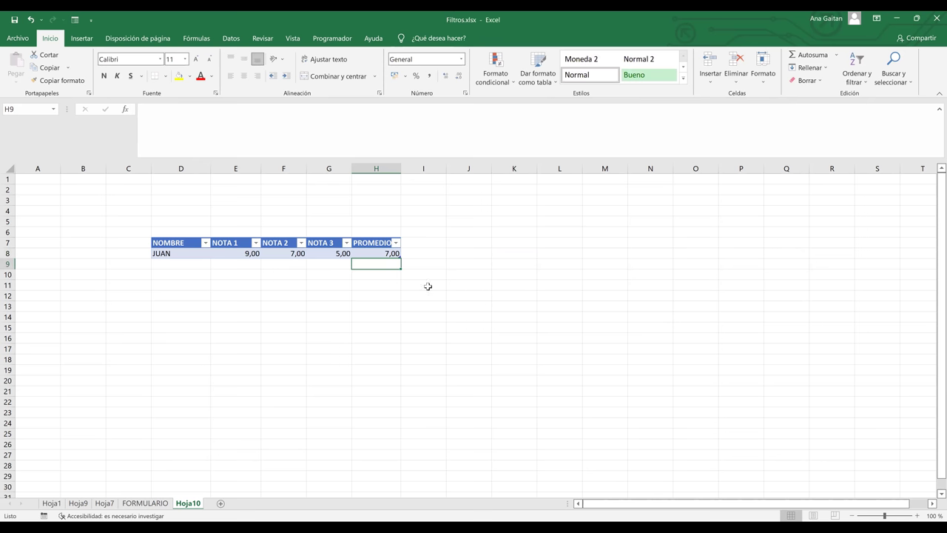
Add a second student record through the data-entry form with the student's name, NOTA 1 9, NOTA 2 10 and NOTA 3 10.
{"action": "left_click", "coordinate": [74, 19]}
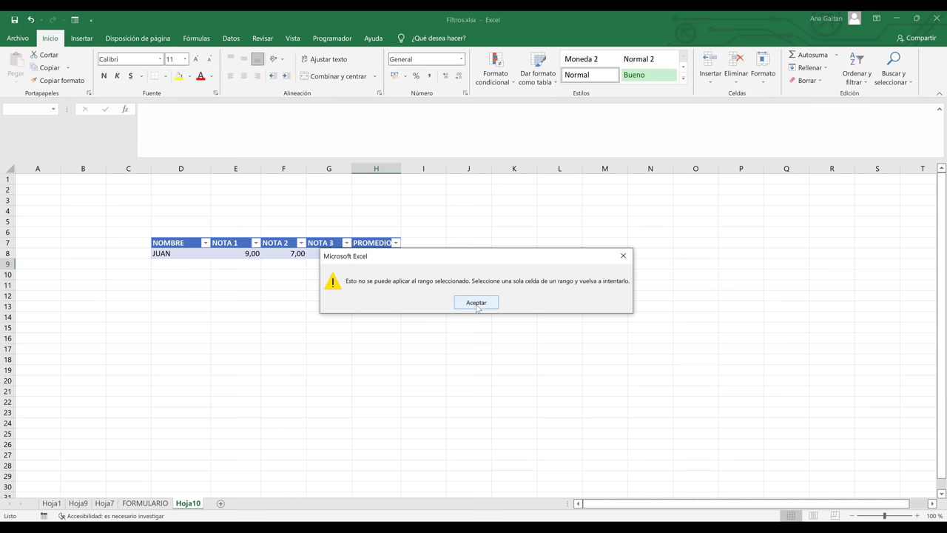
{"action": "key", "text": "Return"}
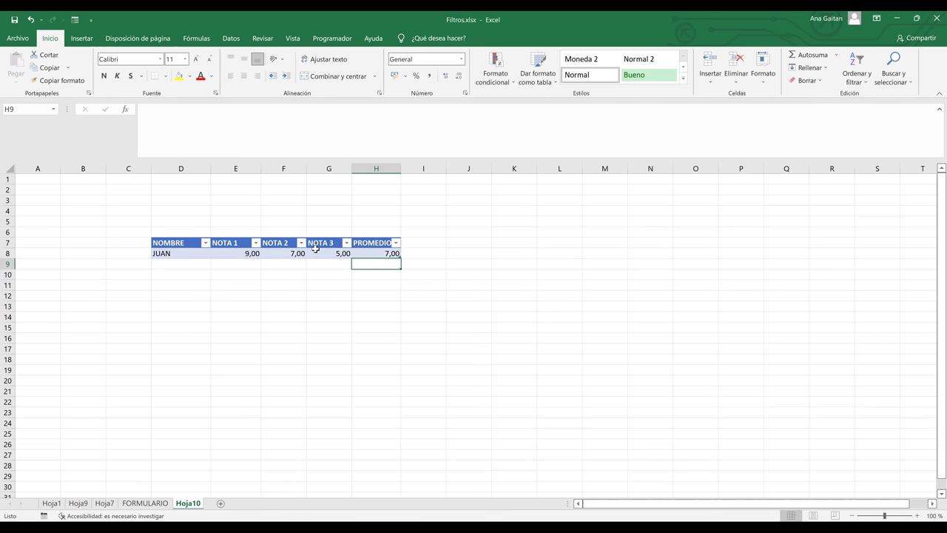
{"action": "left_click", "coordinate": [316, 245]}
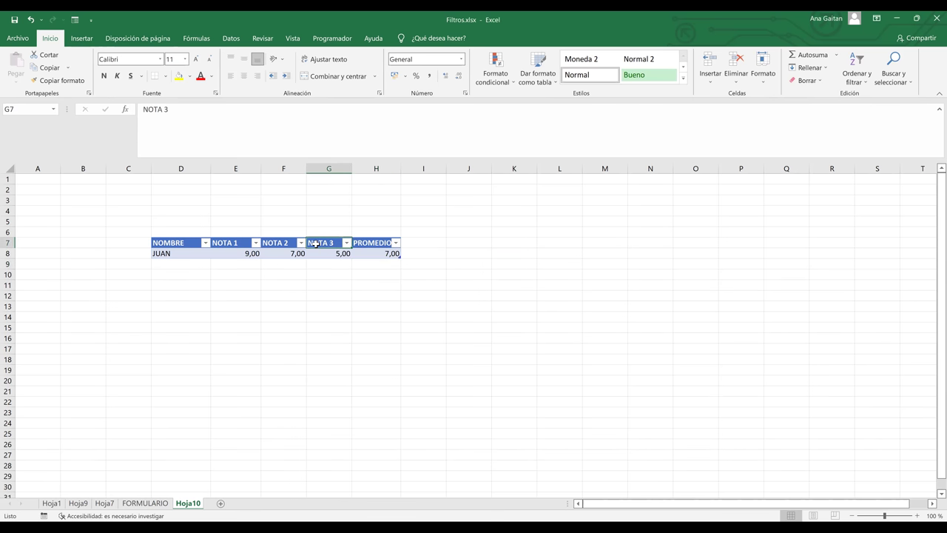
{"action": "left_click", "coordinate": [73, 26]}
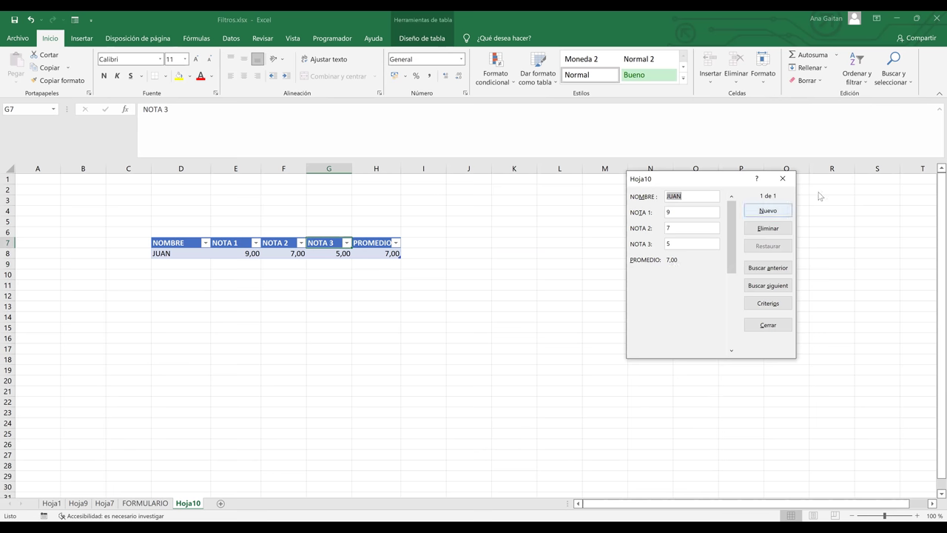
{"action": "left_click", "coordinate": [779, 216]}
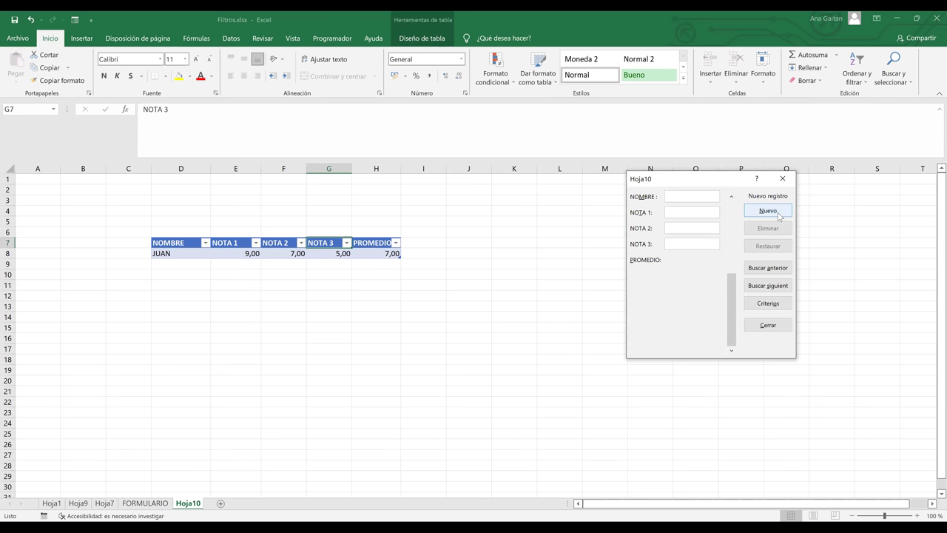
{"action": "type", "text": "MARIA910"}
{"action": "key", "text": "Tab"}
{"action": "type", "text": "1"}
{"action": "left_click", "coordinate": [779, 214]}
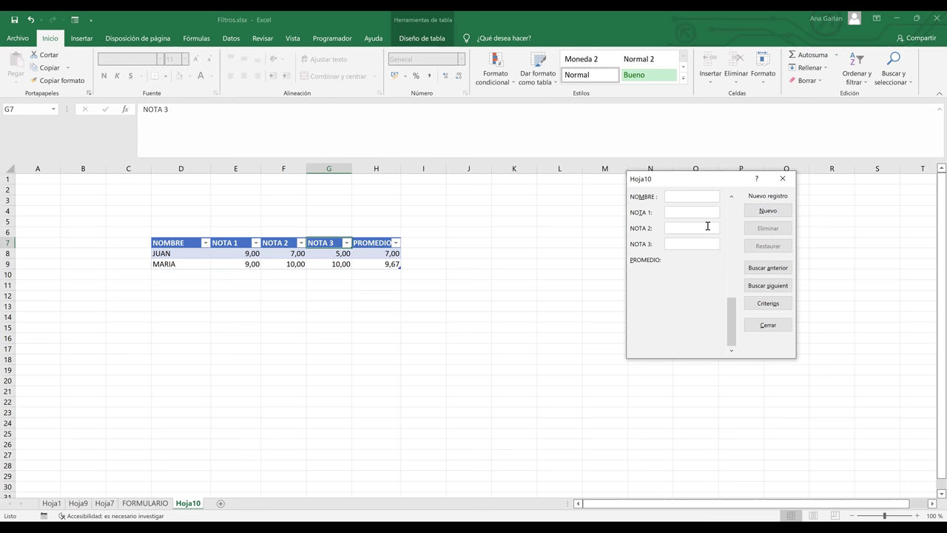
{"action": "left_click", "coordinate": [783, 182]}
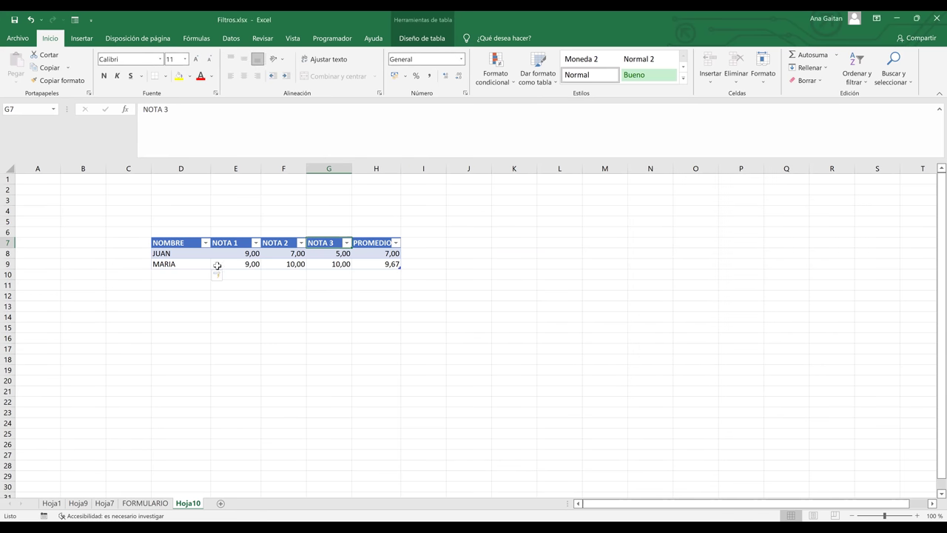
Add a third student directly in row 10, below the table, with the student's name, NOTA 1 4, NOTA 2 5 and NOTA 3 5.
{"action": "left_click", "coordinate": [182, 276]}
{"action": "type", "text": "C"}
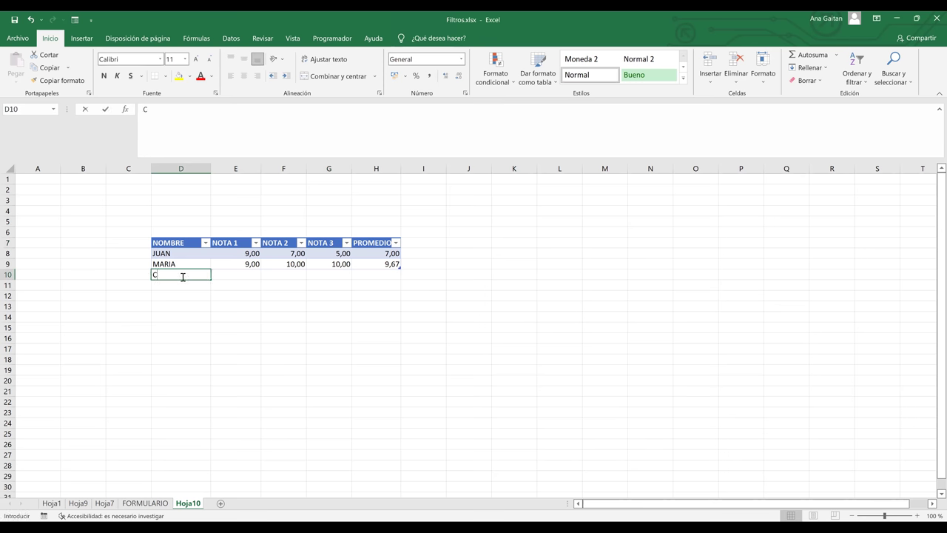
{"action": "type", "text": "ARLOS"}
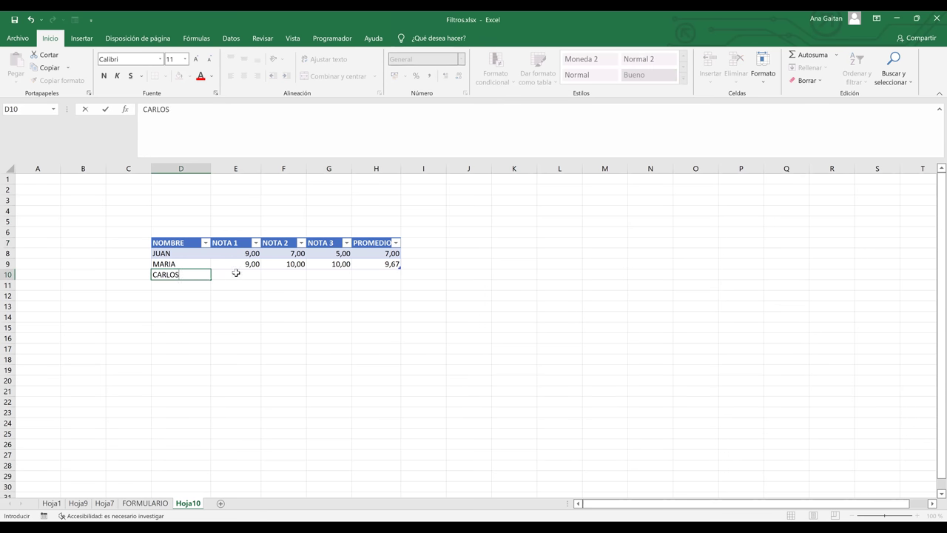
{"action": "left_click", "coordinate": [236, 273]}
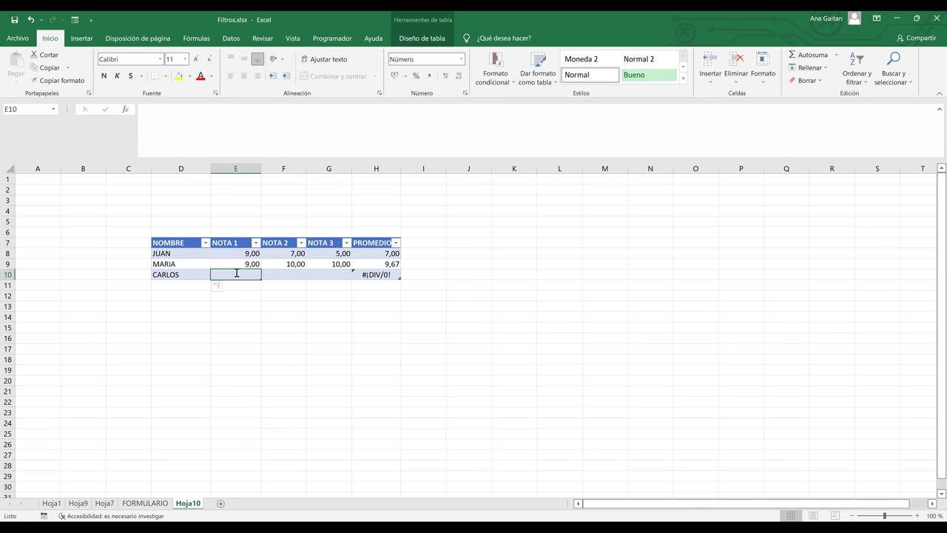
{"action": "type", "text": "4"}
{"action": "left_click", "coordinate": [299, 274]}
{"action": "type", "text": "5"}
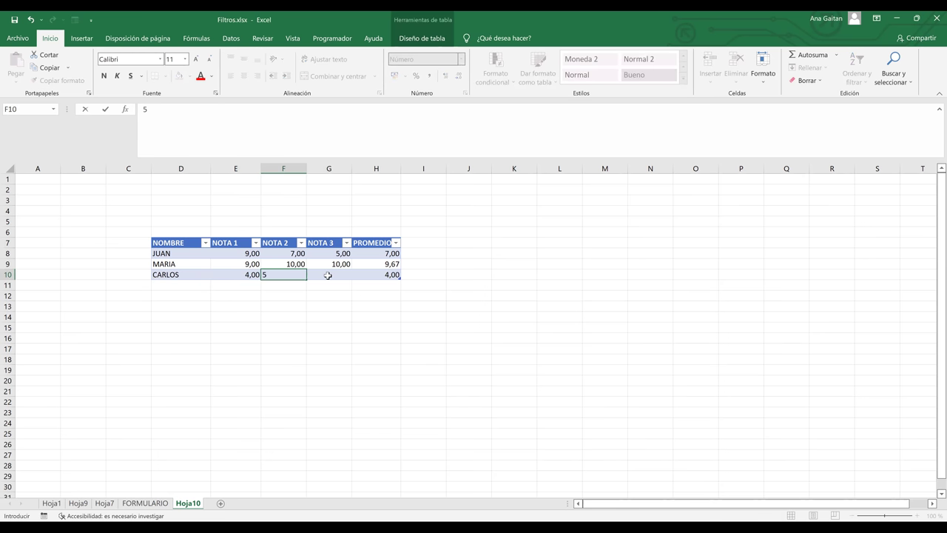
{"action": "left_click", "coordinate": [328, 275]}
{"action": "type", "text": "5"}
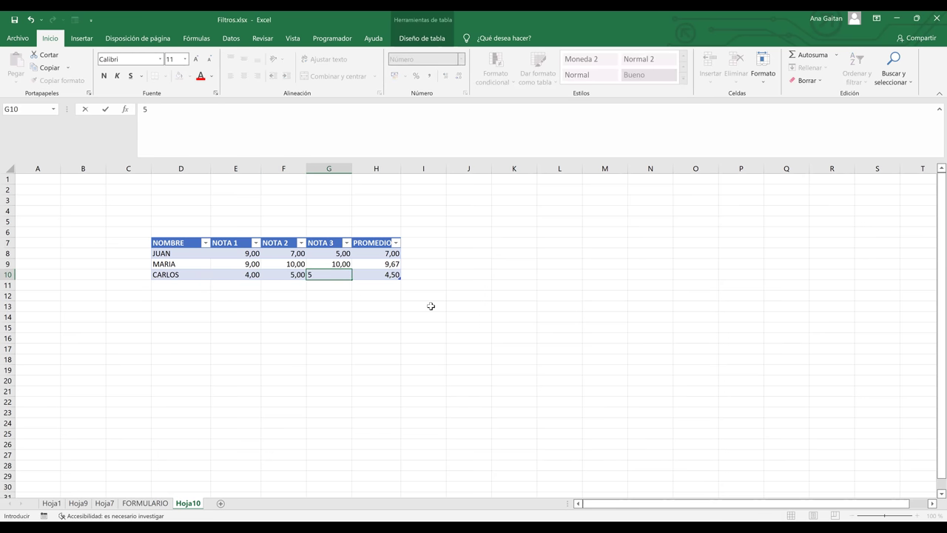
{"action": "left_click", "coordinate": [430, 306]}
{"action": "left_click_drag", "start_coordinate": [178, 278], "coordinate": [382, 244]}
{"action": "left_click", "coordinate": [358, 297]}
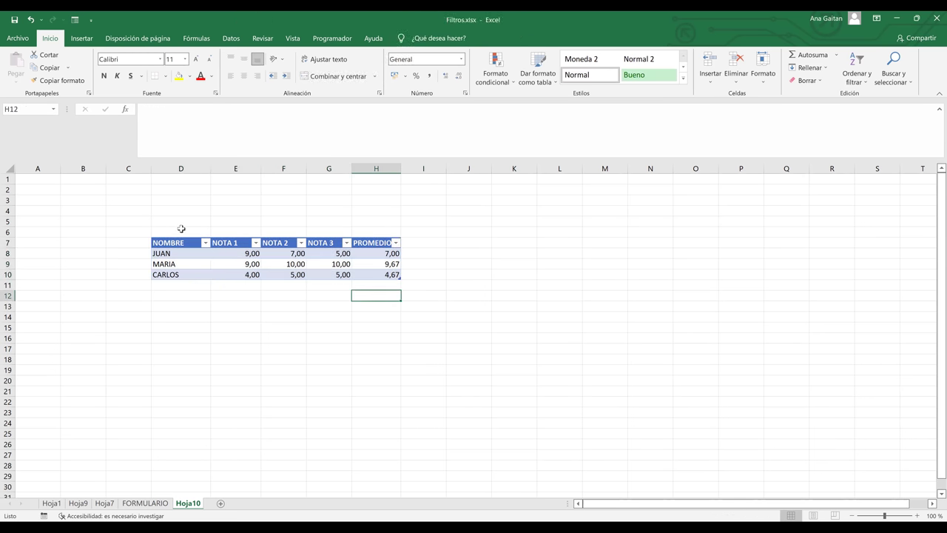
{"action": "left_click_drag", "start_coordinate": [178, 244], "coordinate": [380, 270]}
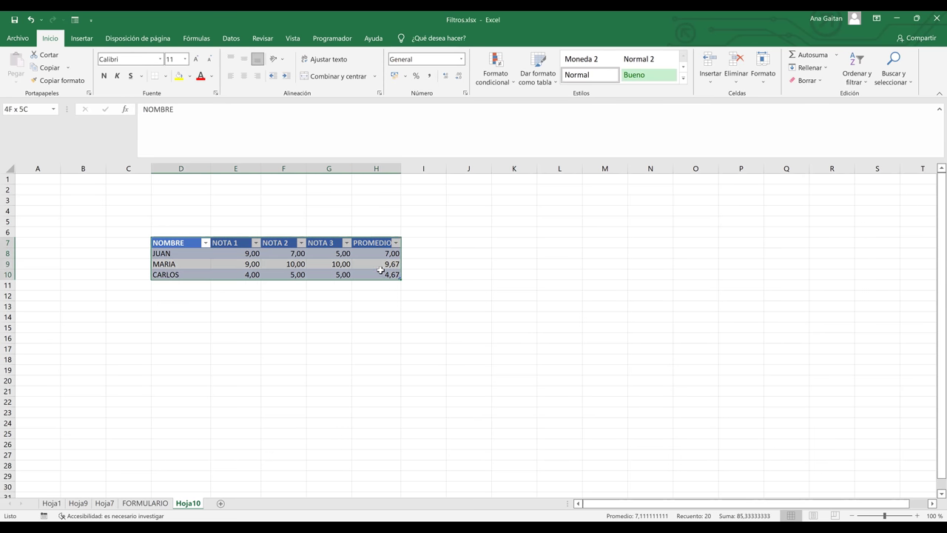
{"action": "left_click", "coordinate": [348, 413]}
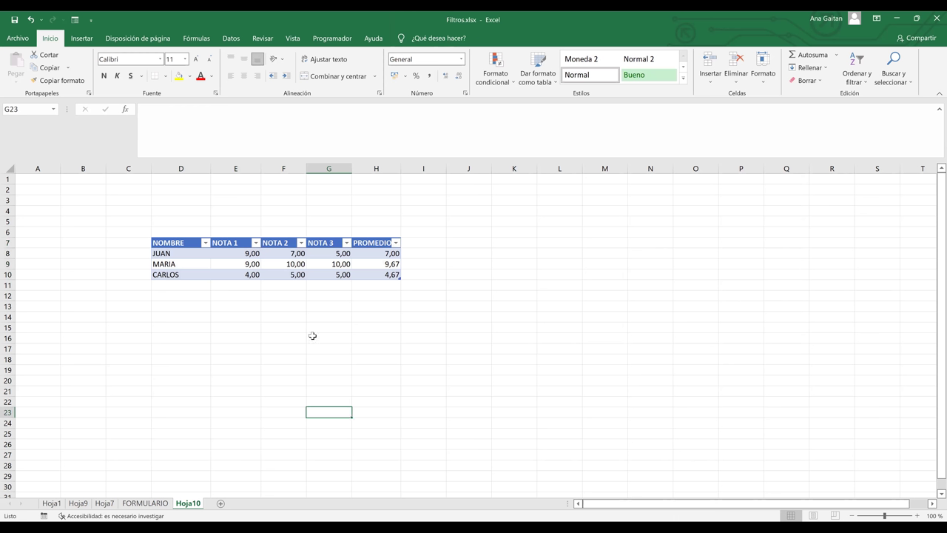
{"action": "left_click", "coordinate": [280, 314]}
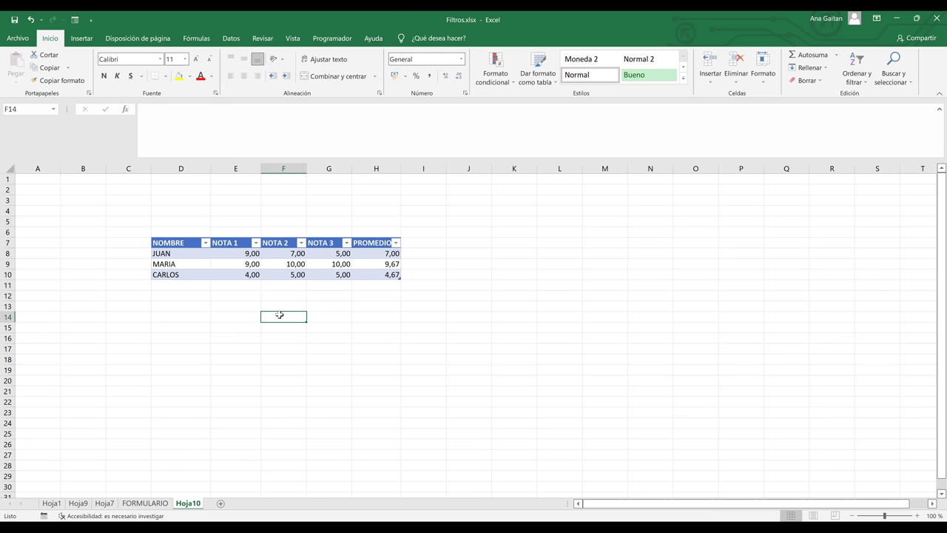
{"action": "left_click", "coordinate": [168, 337]}
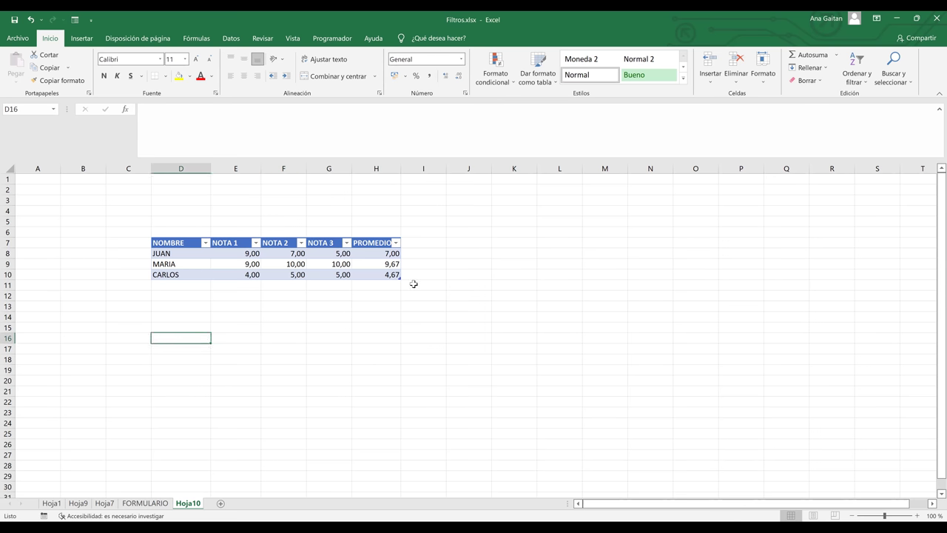
Enter the headers COD, NOMBRE, VALOR, DESCUENTO and TOTAL in cells L7 through P7.
{"action": "left_click", "coordinate": [566, 273]}
{"action": "left_click", "coordinate": [567, 263]}
{"action": "left_click", "coordinate": [567, 242]}
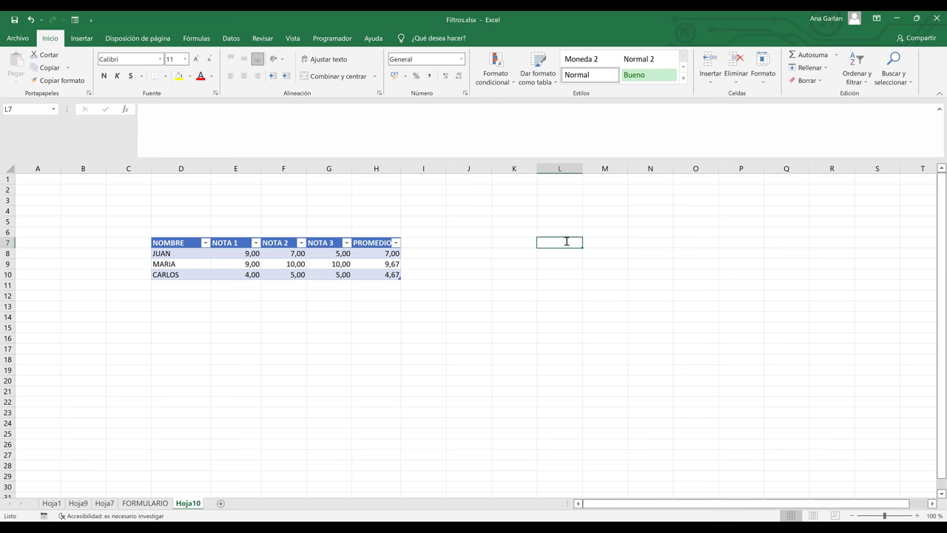
{"action": "type", "text": "md"}
{"action": "key", "text": "BackSpace"}
{"action": "key", "text": "BackSpace"}
{"action": "type", "text": "COD"}
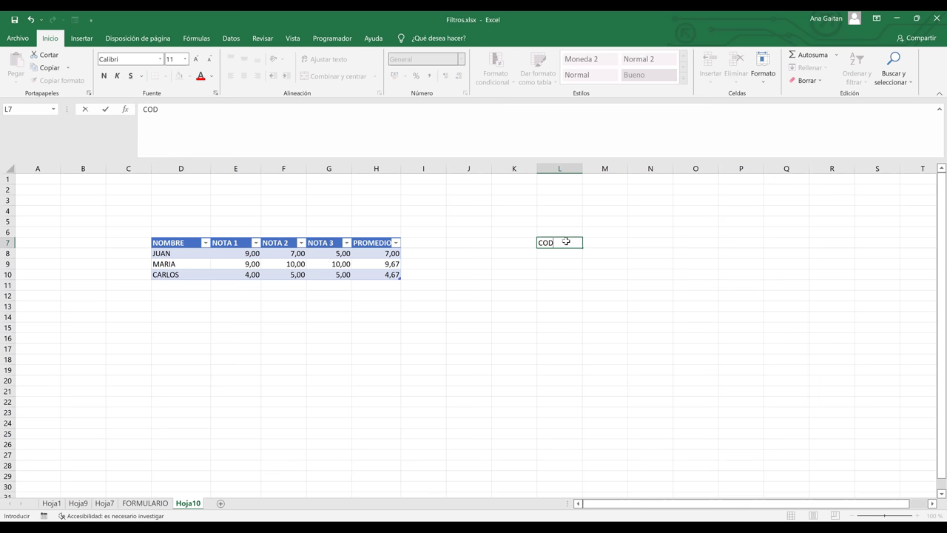
{"action": "key", "text": "Tab"}
{"action": "type", "text": "NOMBRE"}
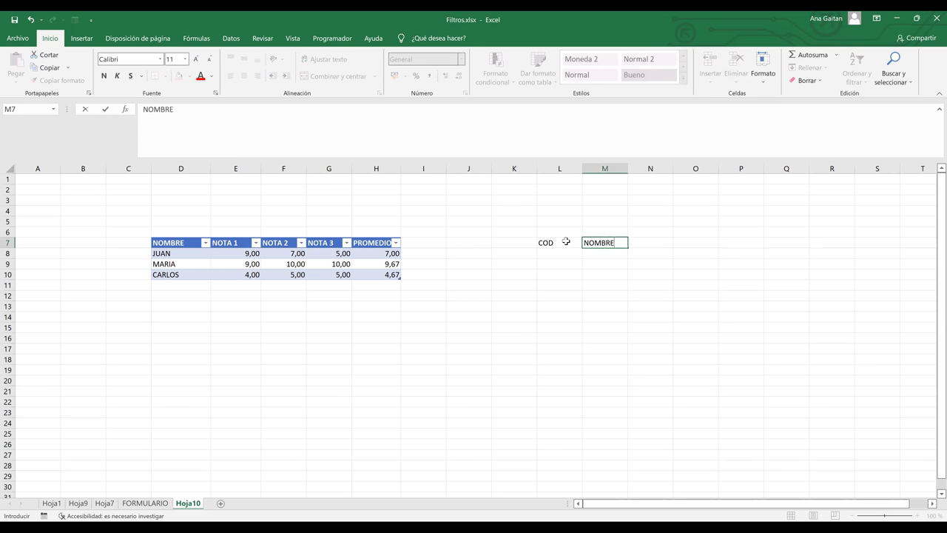
{"action": "key", "text": "Tab"}
{"action": "type", "text": "VALOR"}
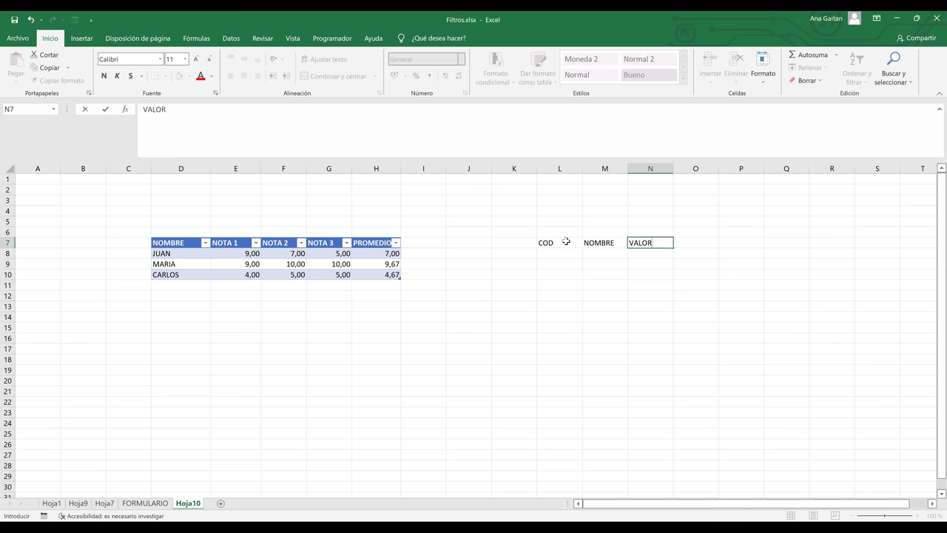
{"action": "key", "text": "Tab"}
{"action": "type", "text": "DESC"}
{"action": "type", "text": "UES"}
{"action": "type", "text": "NTO"}
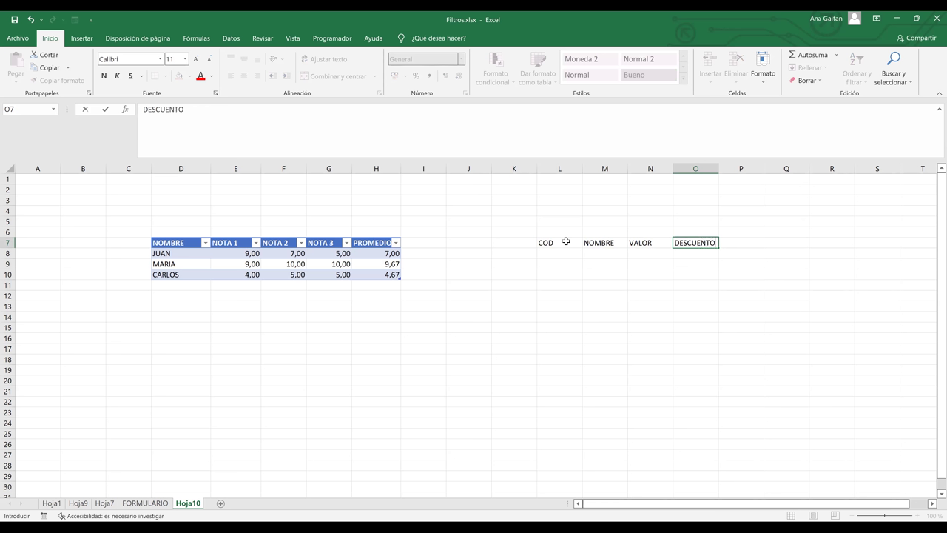
{"action": "key", "text": "Tab"}
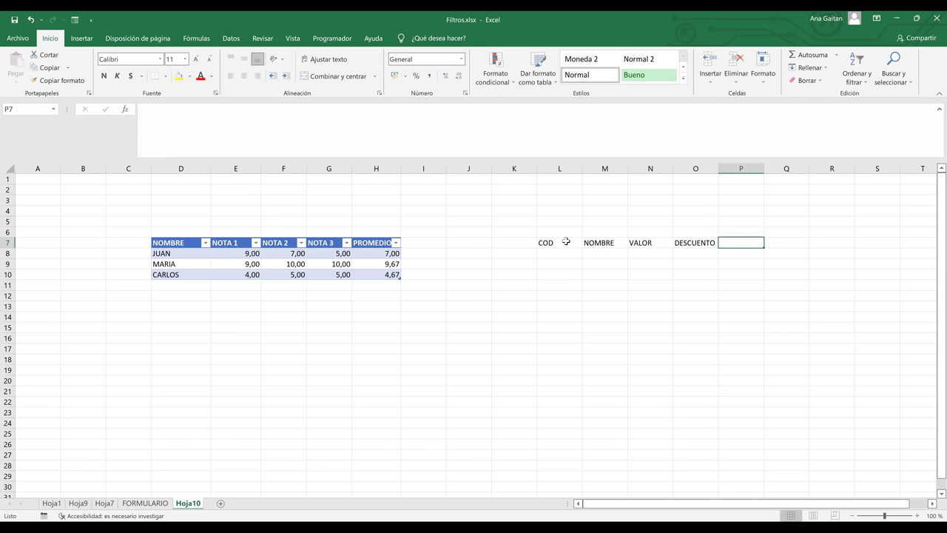
{"action": "type", "text": "TOTAL"}
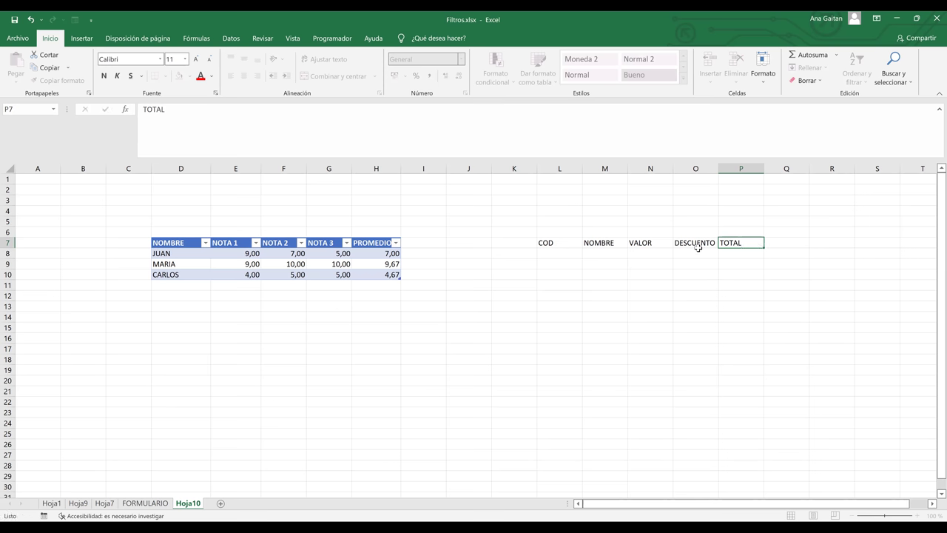
{"action": "key", "text": "Return"}
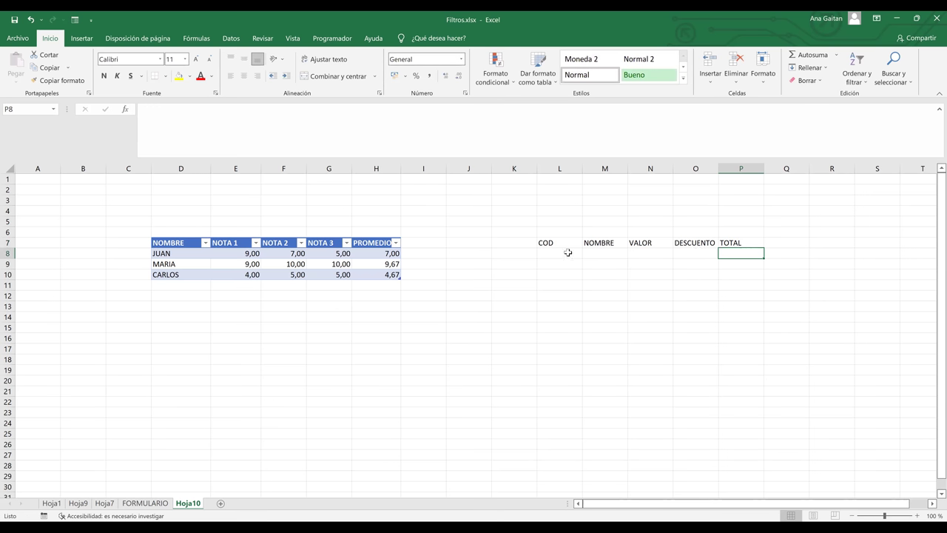
Convert the range L7:P8 into a table that uses its first row as headers.
{"action": "left_click_drag", "start_coordinate": [562, 244], "coordinate": [641, 255]}
{"action": "left_click_drag", "start_coordinate": [730, 237], "coordinate": [732, 251]}
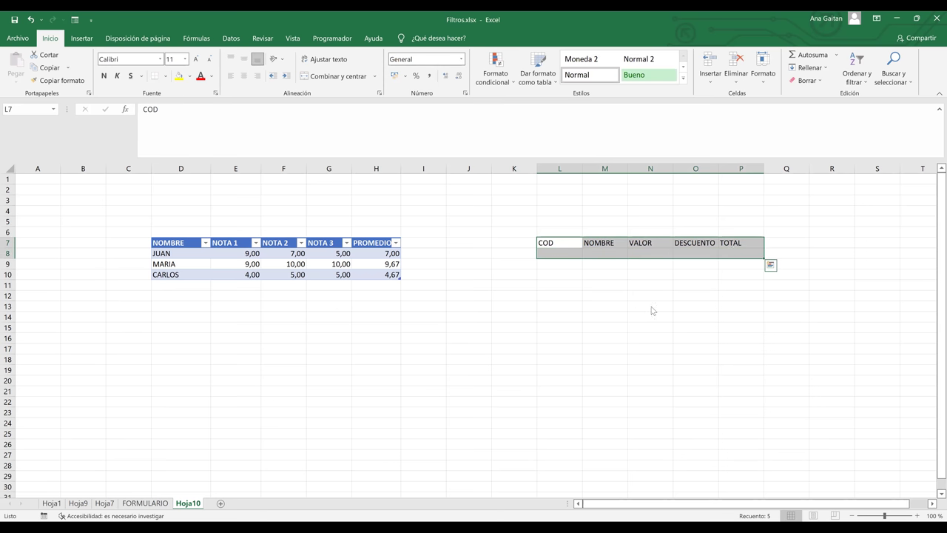
{"action": "key", "text": "ctrl+t"}
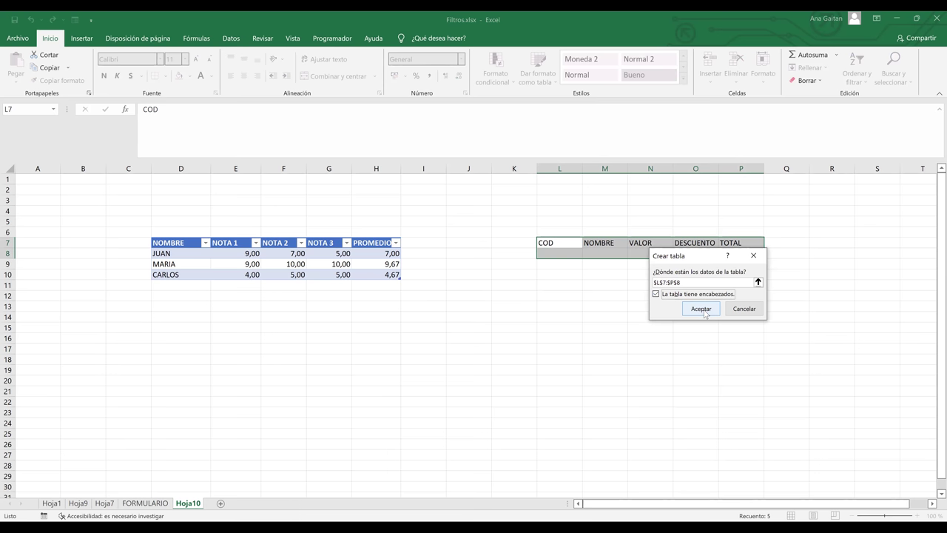
{"action": "left_click", "coordinate": [702, 309]}
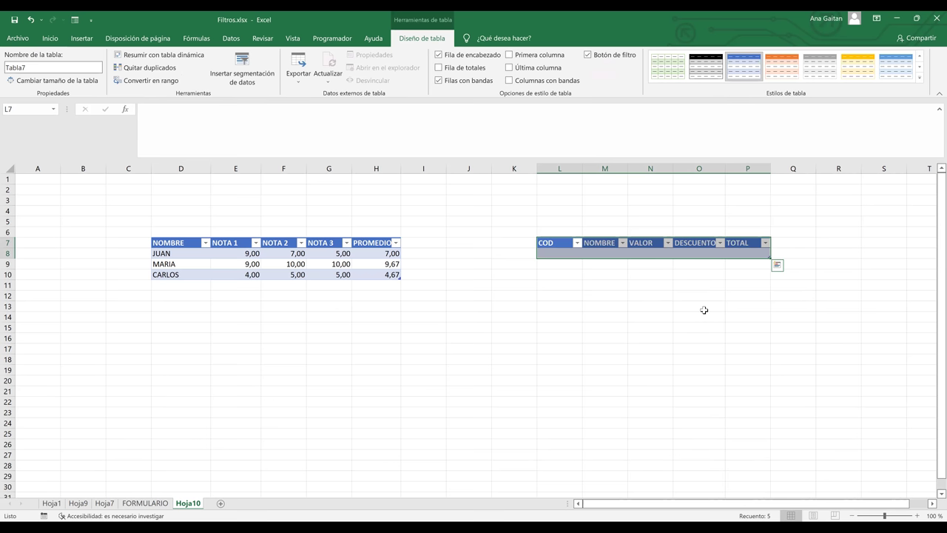
Apply the Contabilidad number format to cells N8:P8 under VALOR, DESCUENTO and TOTAL.
{"action": "left_click", "coordinate": [717, 284]}
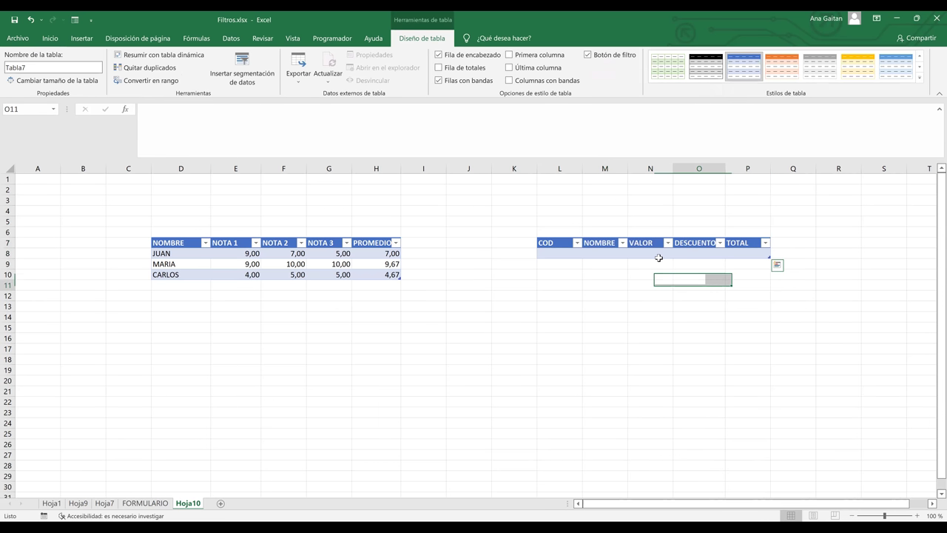
{"action": "left_click_drag", "start_coordinate": [654, 255], "coordinate": [748, 251]}
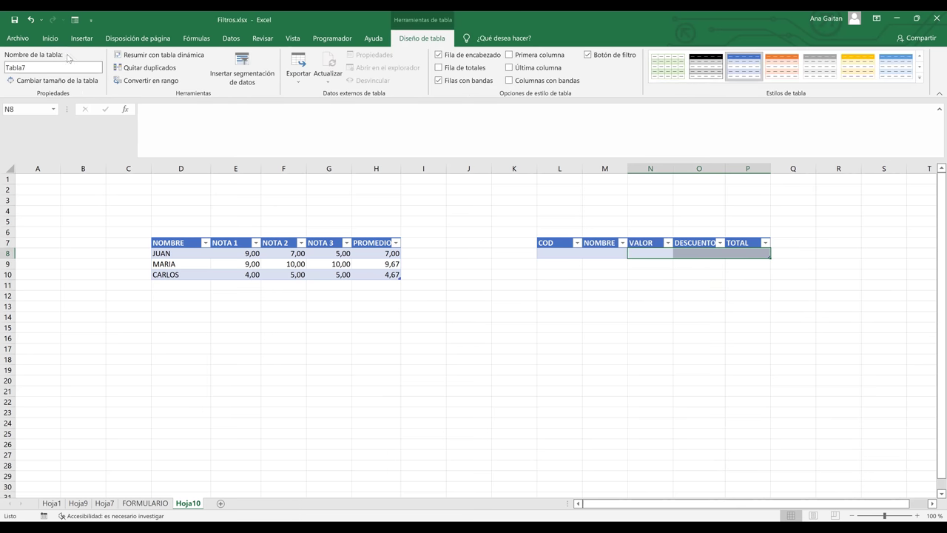
{"action": "left_click", "coordinate": [51, 38]}
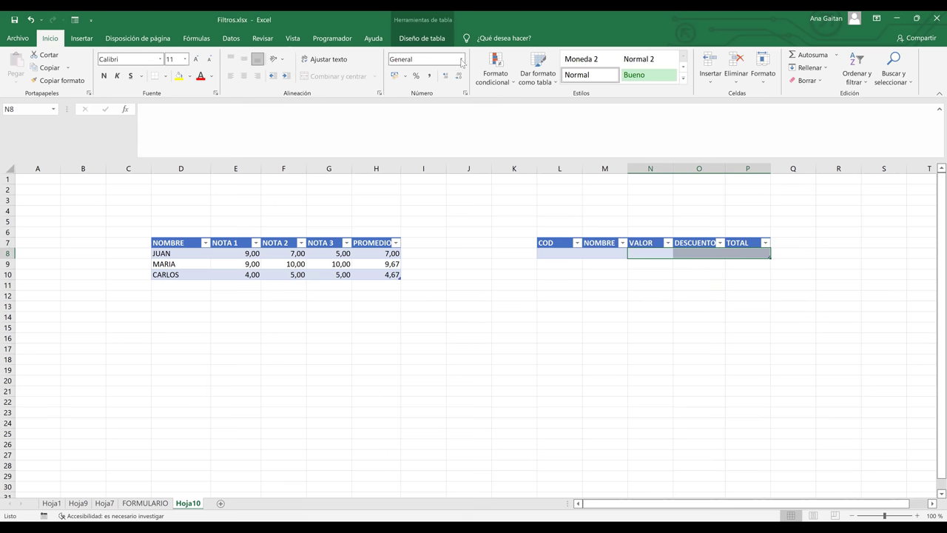
{"action": "left_click", "coordinate": [460, 59]}
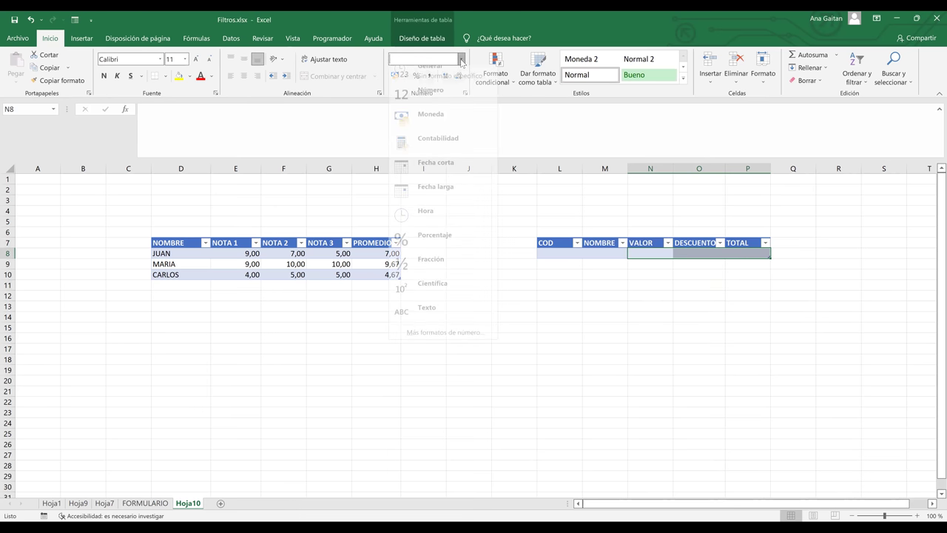
{"action": "left_click", "coordinate": [458, 154]}
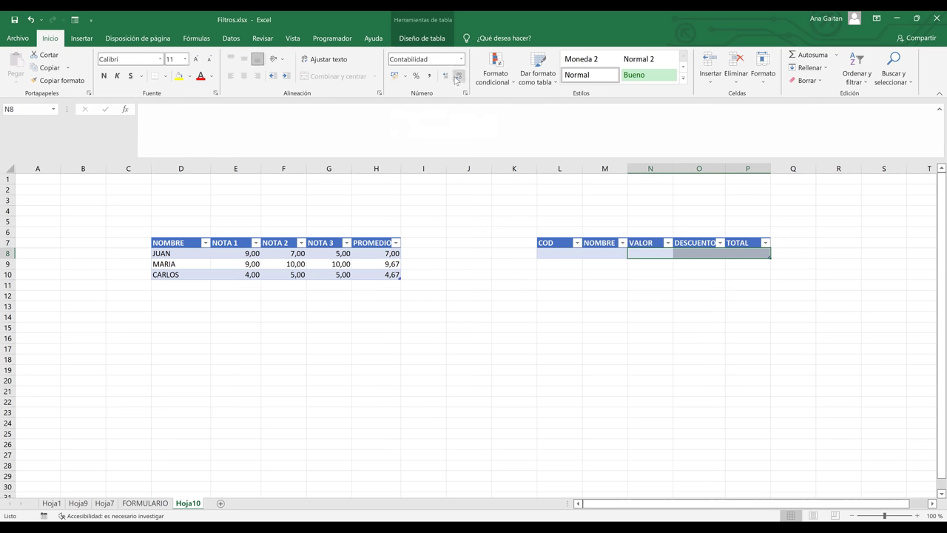
Set the accounting currency symbol of cells N8:P8 to $ Español (Ecuador).
{"action": "left_click", "coordinate": [468, 97]}
{"action": "left_click", "coordinate": [746, 218]}
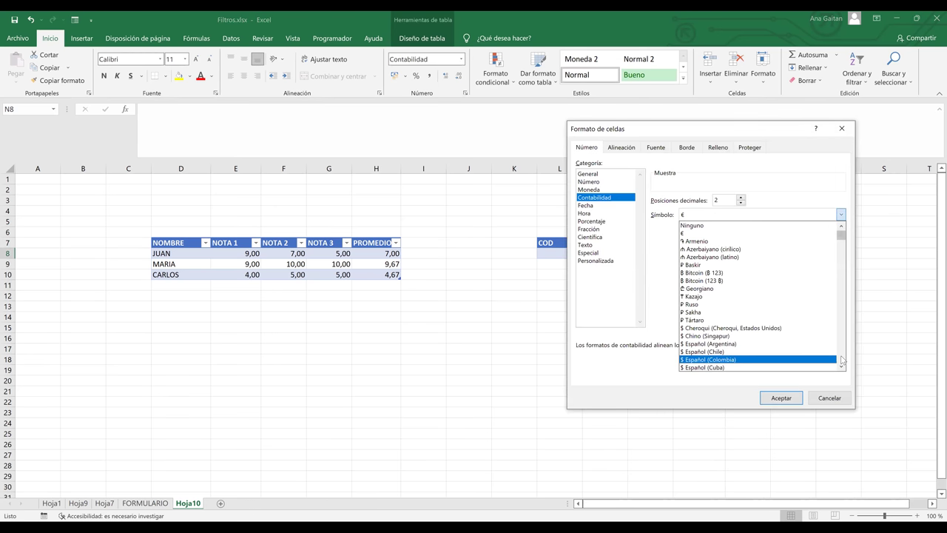
{"action": "left_click", "coordinate": [842, 367]}
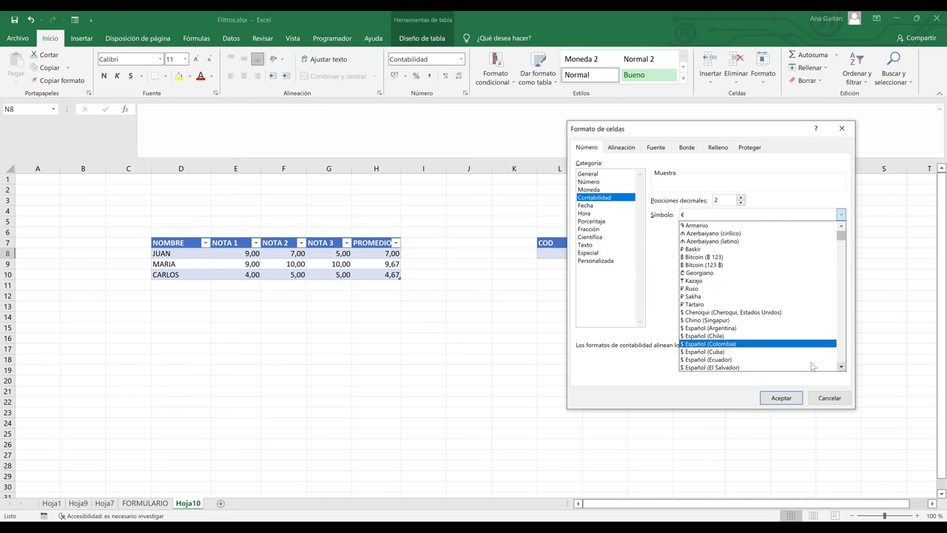
{"action": "left_click", "coordinate": [811, 359]}
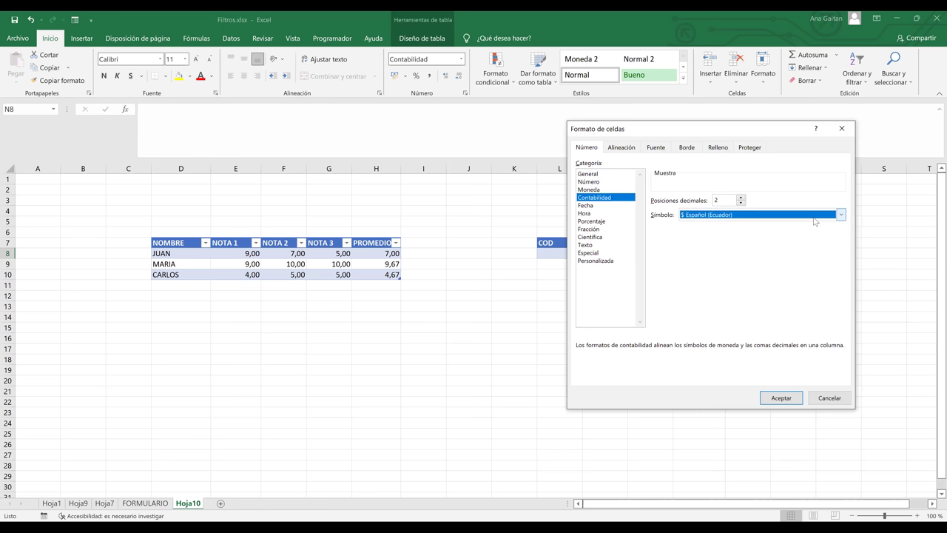
{"action": "left_click", "coordinate": [814, 217]}
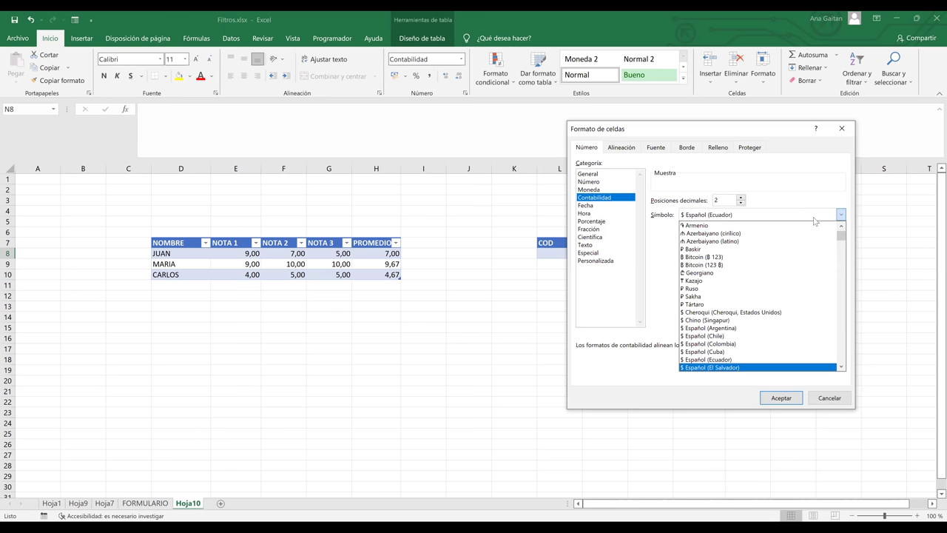
{"action": "left_click", "coordinate": [780, 397]}
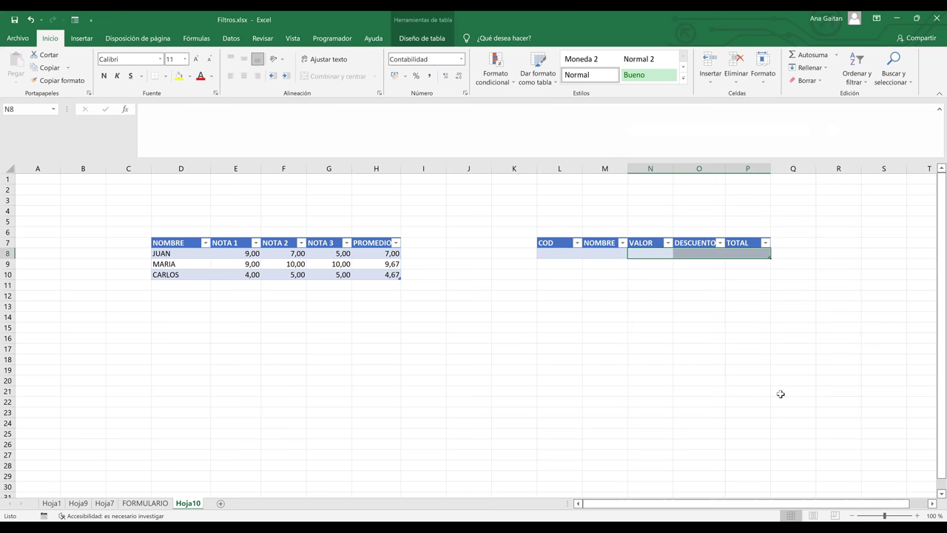
{"action": "left_click", "coordinate": [649, 252]}
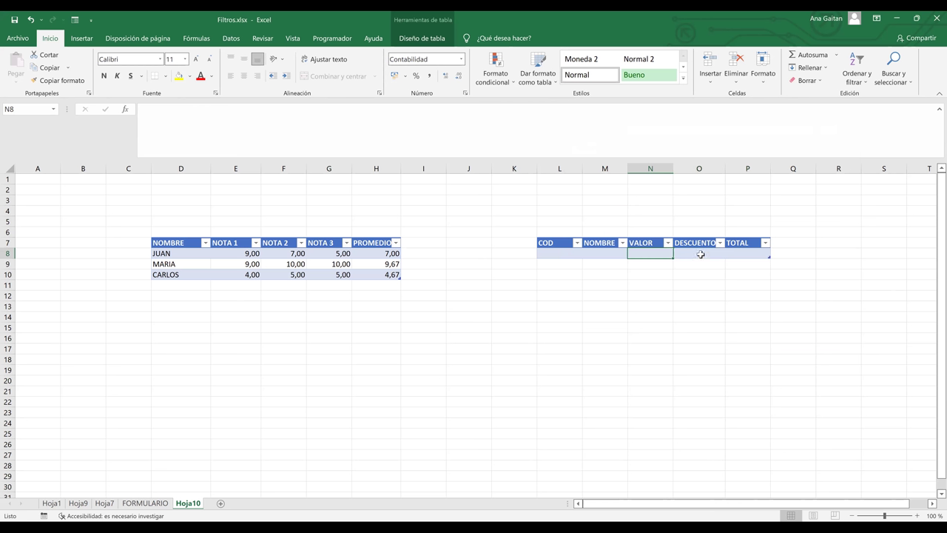
{"action": "left_click", "coordinate": [700, 254]}
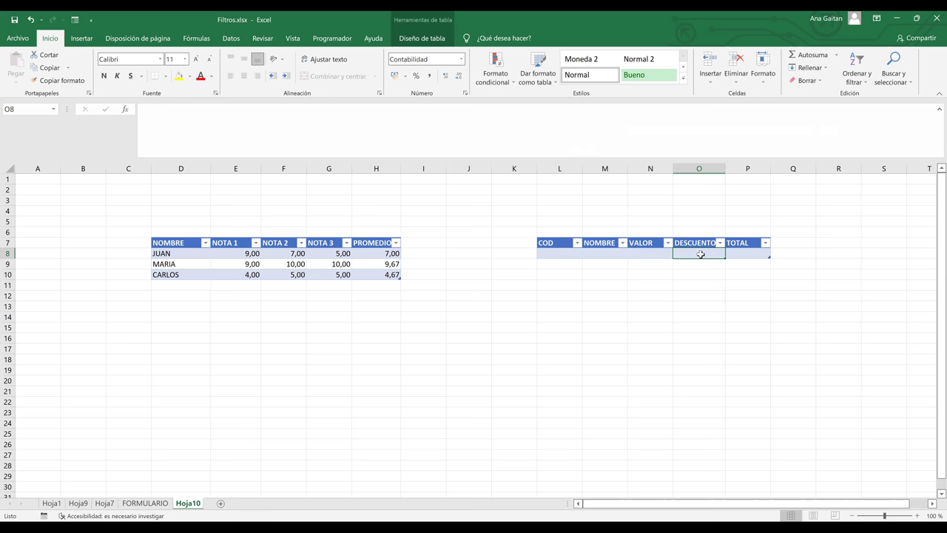
{"action": "type", "text": "="}
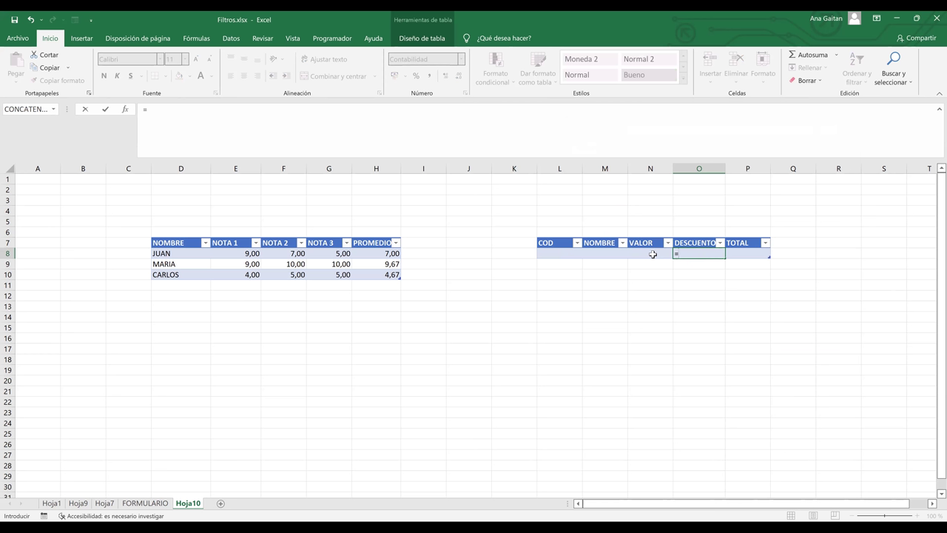
{"action": "left_click", "coordinate": [652, 253]}
{"action": "type", "text": "*"}
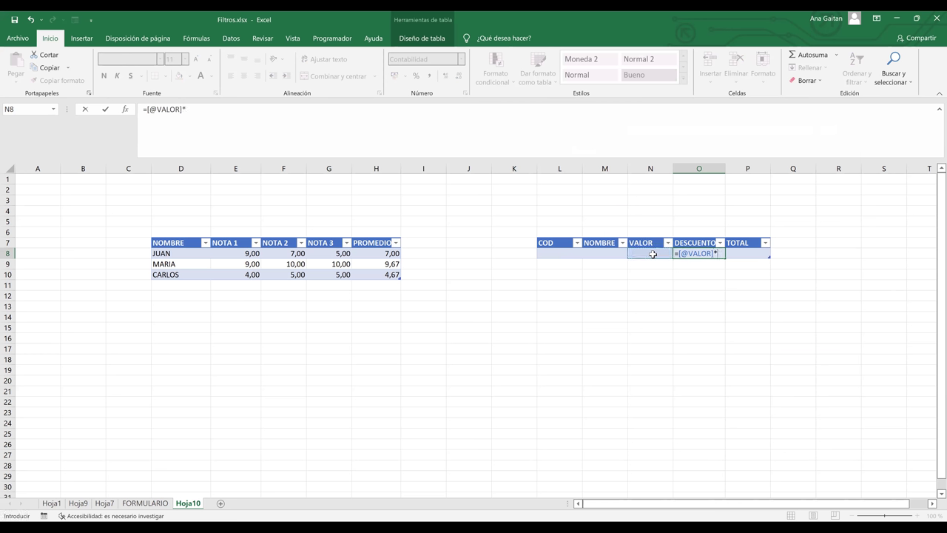
{"action": "type", "text": "0,10"}
{"action": "key", "text": "Return"}
{"action": "key", "text": "Up"}
{"action": "key", "text": "Right"}
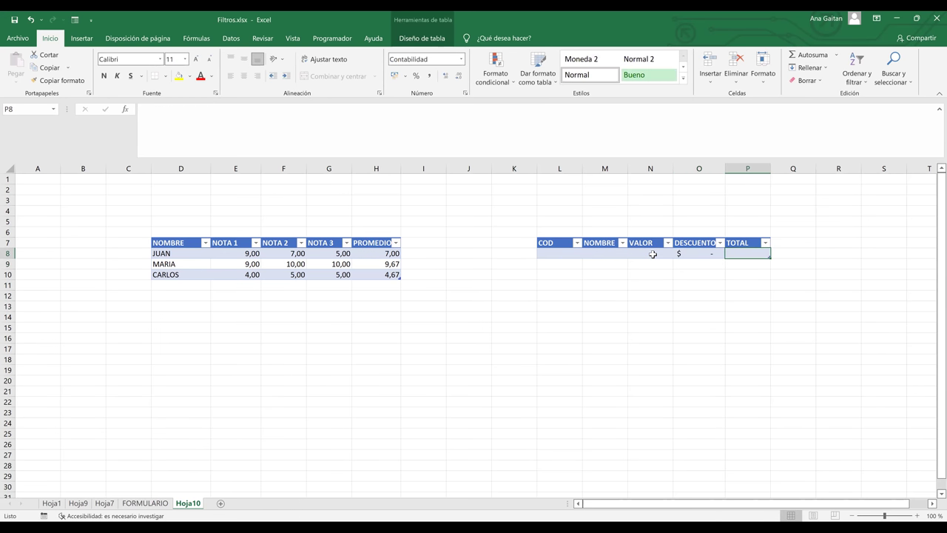
{"action": "type", "text": "="}
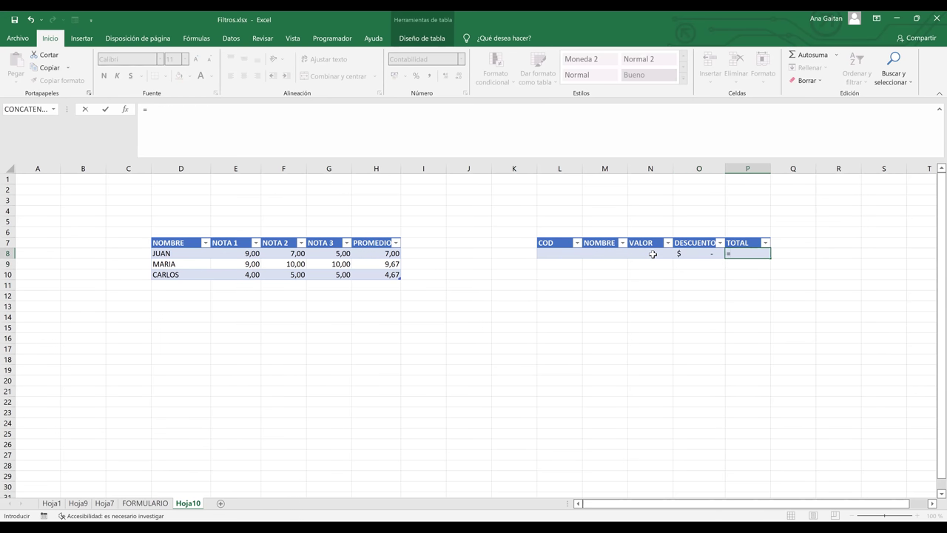
{"action": "left_click", "coordinate": [653, 253]}
{"action": "type", "text": "-"}
{"action": "left_click", "coordinate": [694, 255]}
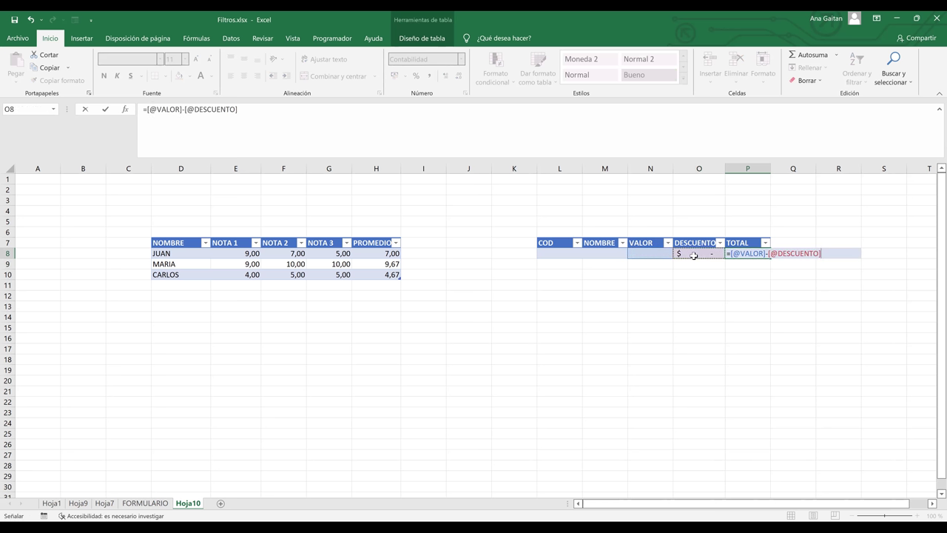
{"action": "key", "text": "Return"}
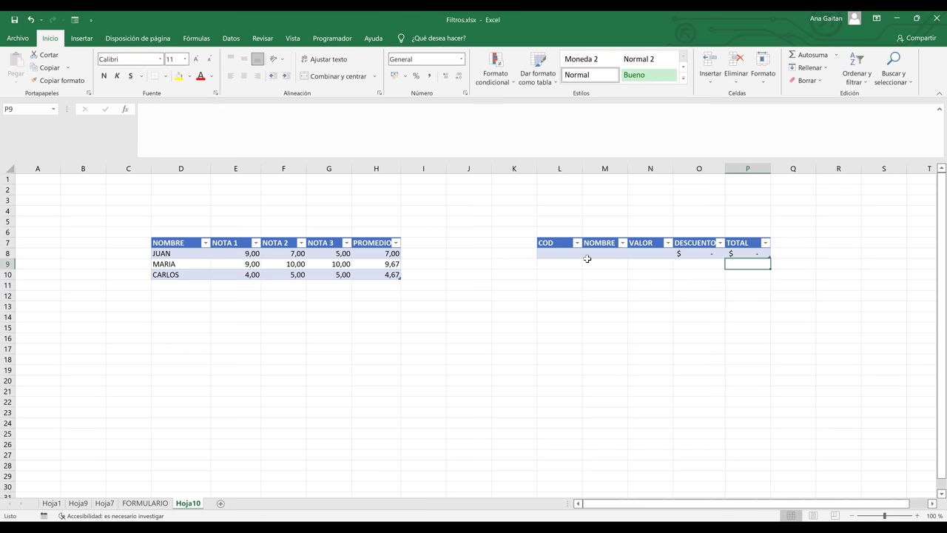
Fill the product table's first record through the data-entry form with COD 1, NOMBRE ZAPATOS and VALOR 50, and close the form.
{"action": "left_click", "coordinate": [562, 254]}
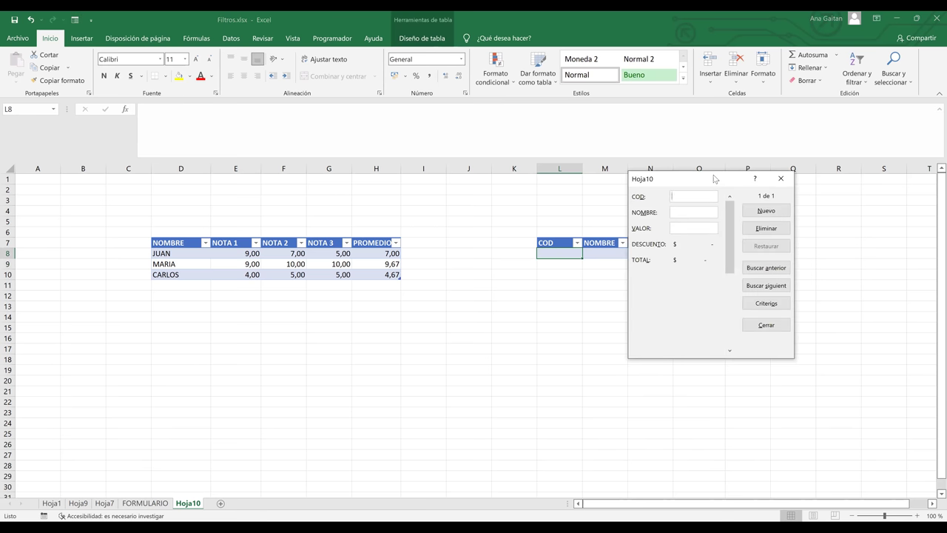
{"action": "type", "text": "1"}
{"action": "left_click", "coordinate": [691, 212]}
{"action": "type", "text": "ZAPATOS"}
{"action": "left_click", "coordinate": [795, 264]}
{"action": "type", "text": "50"}
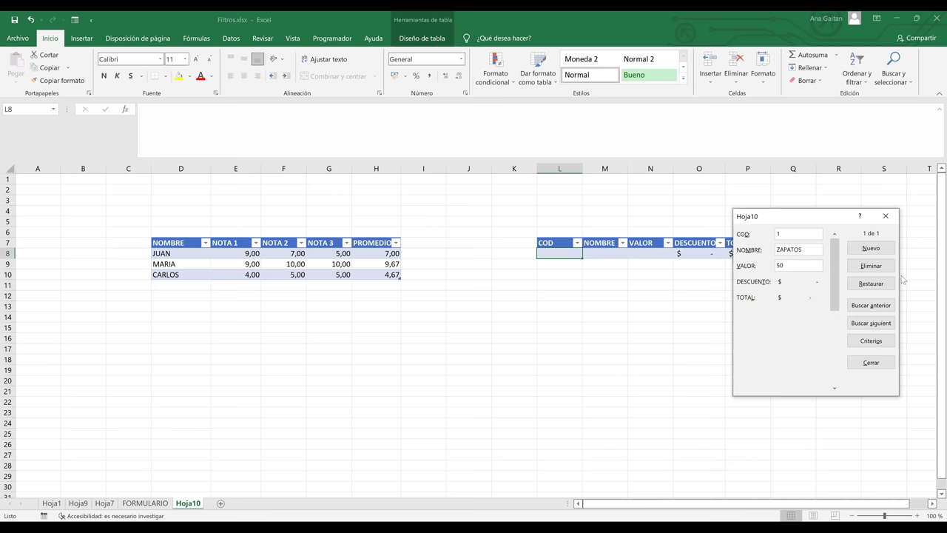
{"action": "key", "text": "Return"}
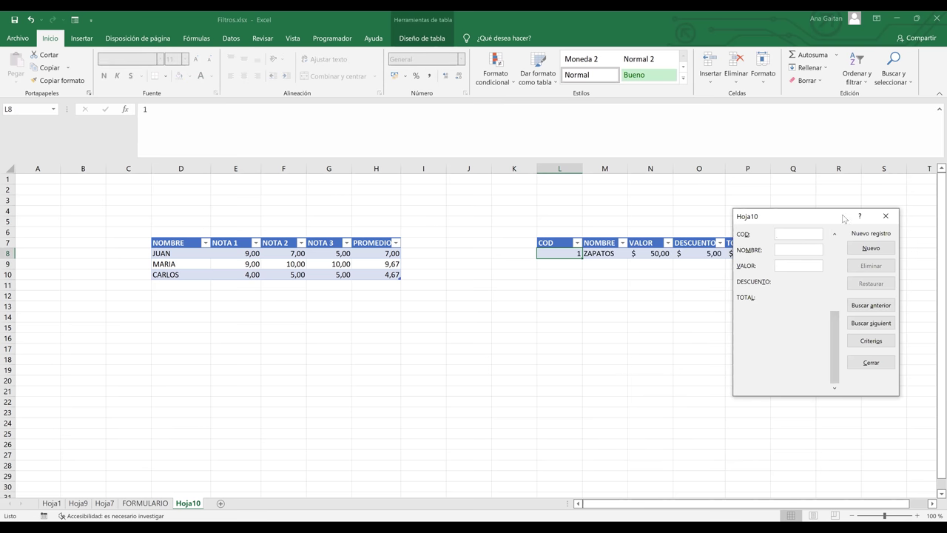
{"action": "left_click_drag", "start_coordinate": [699, 320], "coordinate": [708, 257]}
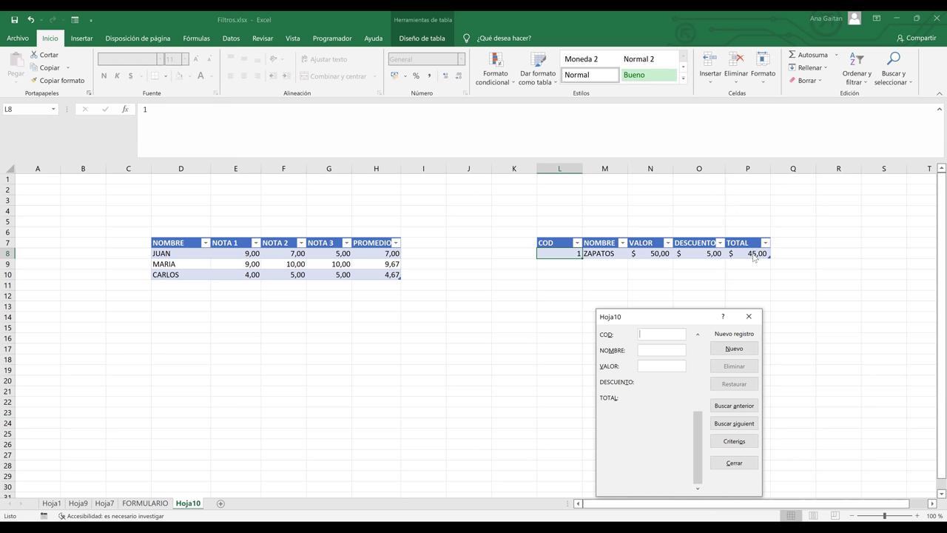
{"action": "left_click", "coordinate": [750, 316]}
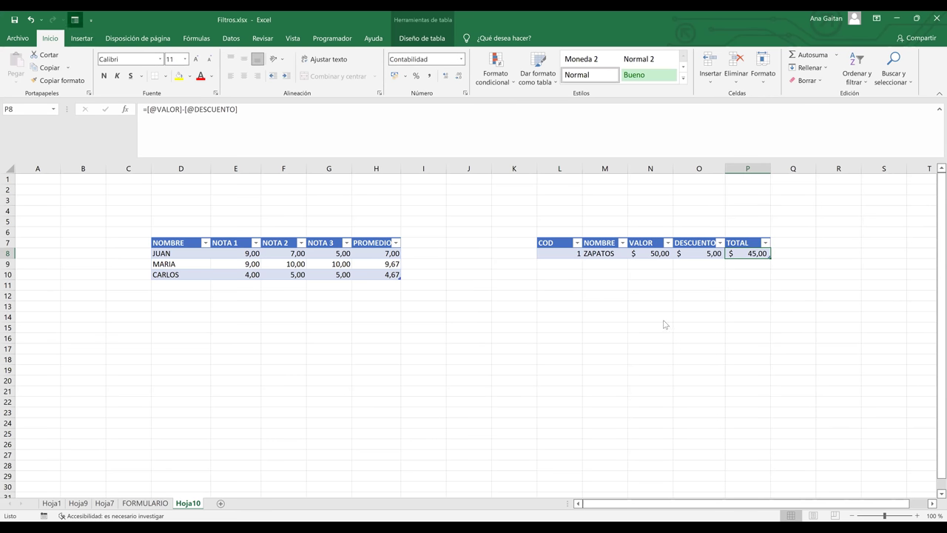
View the ZAPATOS record in the product table's data-entry form and close it without changes.
{"action": "left_click_drag", "start_coordinate": [664, 323], "coordinate": [580, 224]}
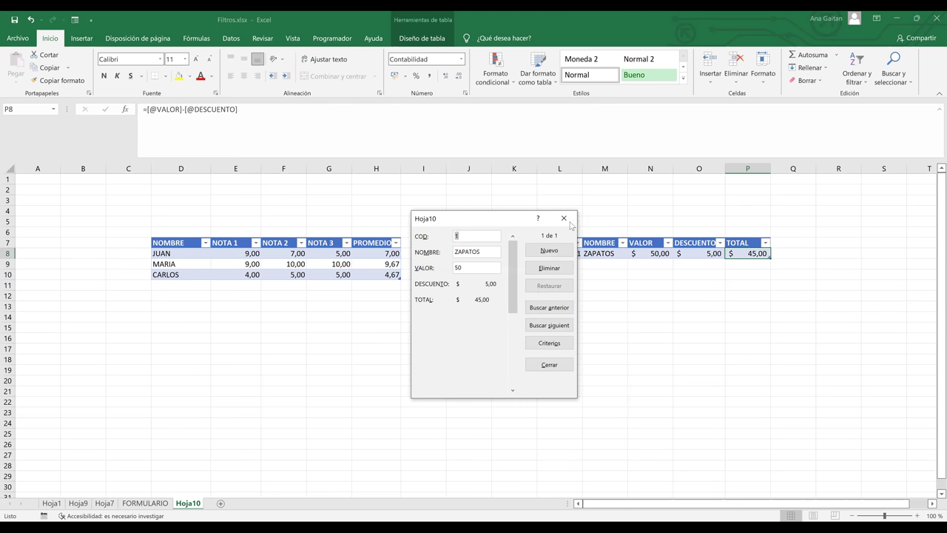
{"action": "left_click", "coordinate": [569, 224]}
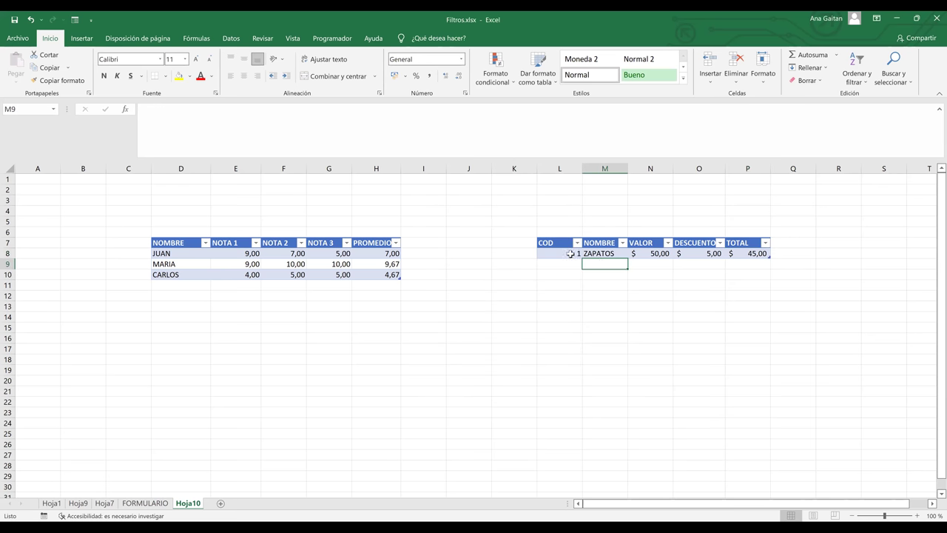
{"action": "left_click", "coordinate": [569, 254]}
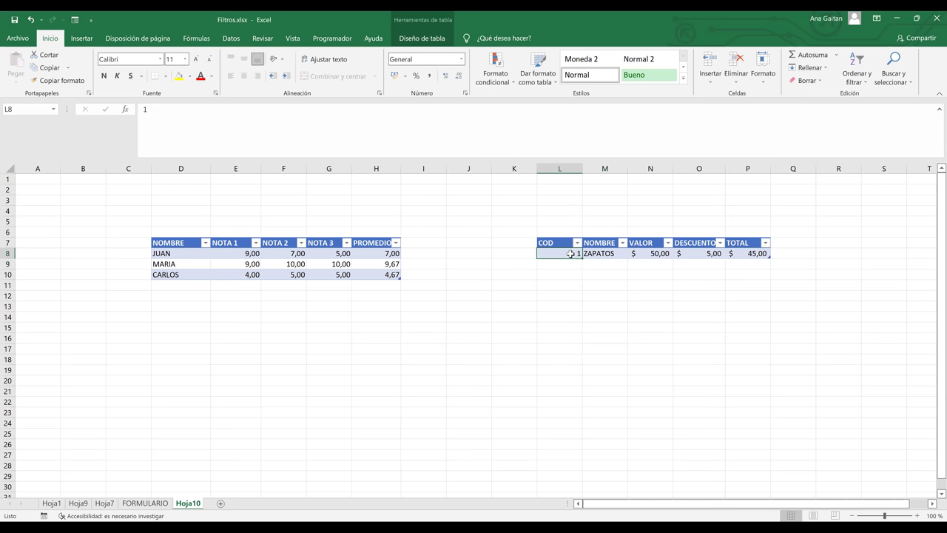
{"action": "left_click", "coordinate": [74, 20]}
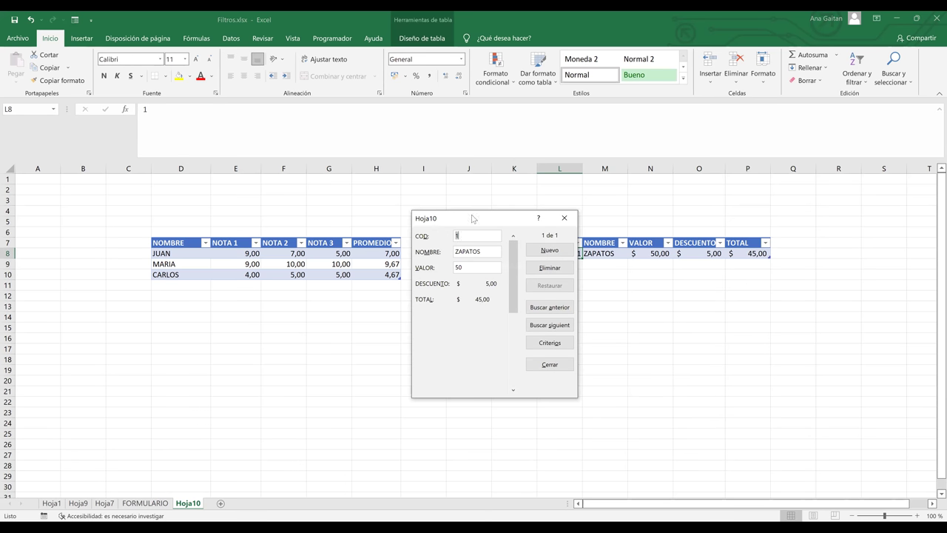
{"action": "left_click_drag", "start_coordinate": [476, 221], "coordinate": [696, 215]}
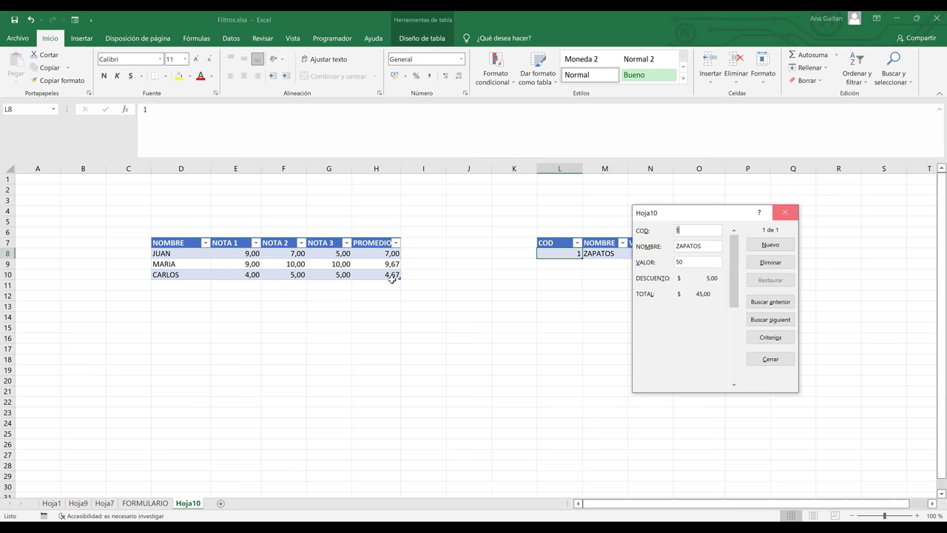
{"action": "key", "text": "Escape"}
{"action": "left_click", "coordinate": [604, 254]}
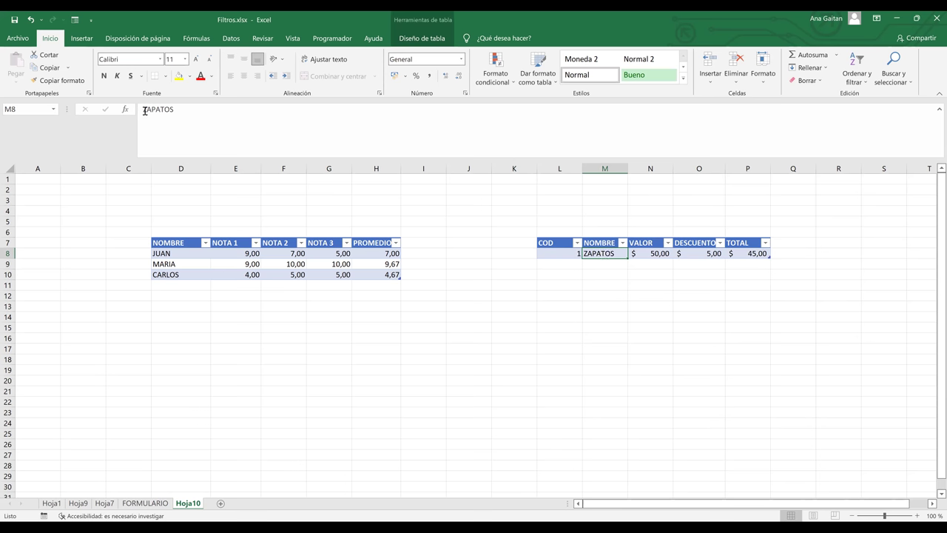
{"action": "left_click", "coordinate": [537, 146]}
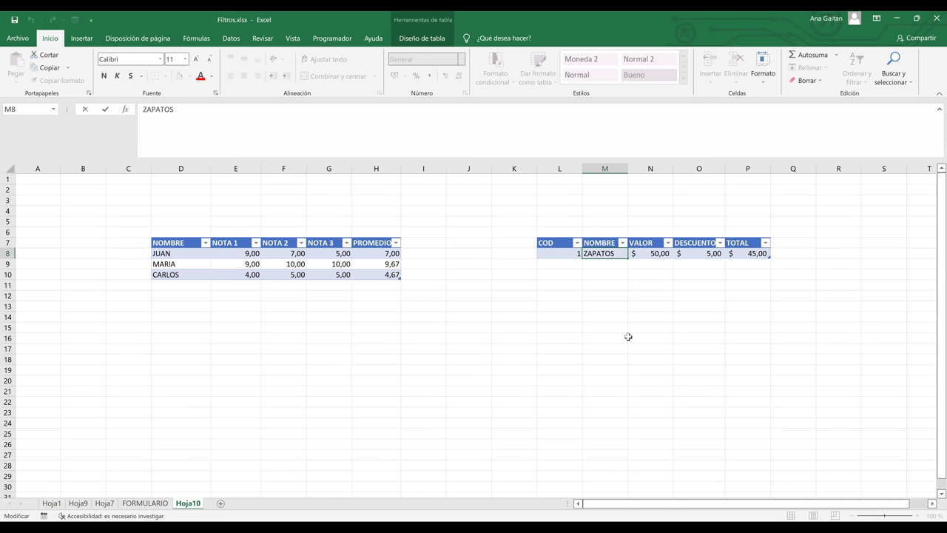
{"action": "key", "text": "Return"}
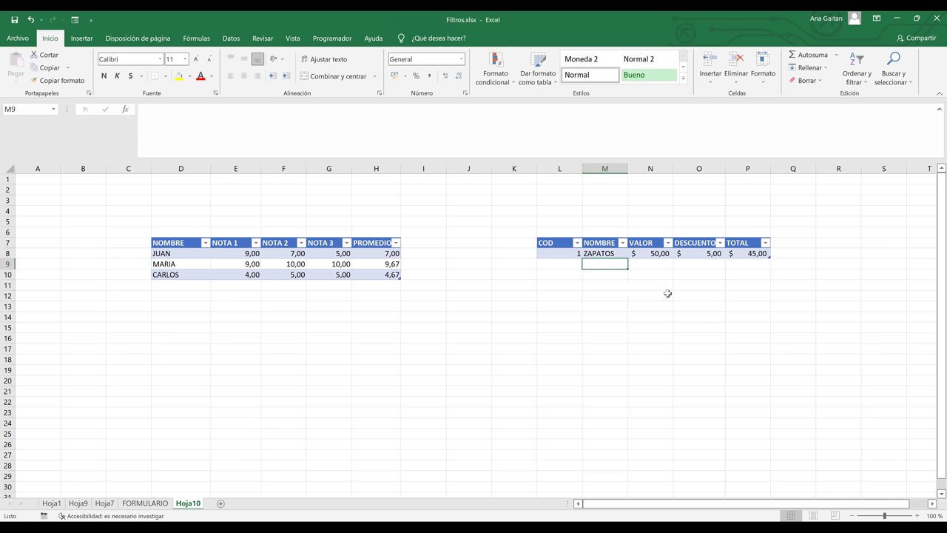